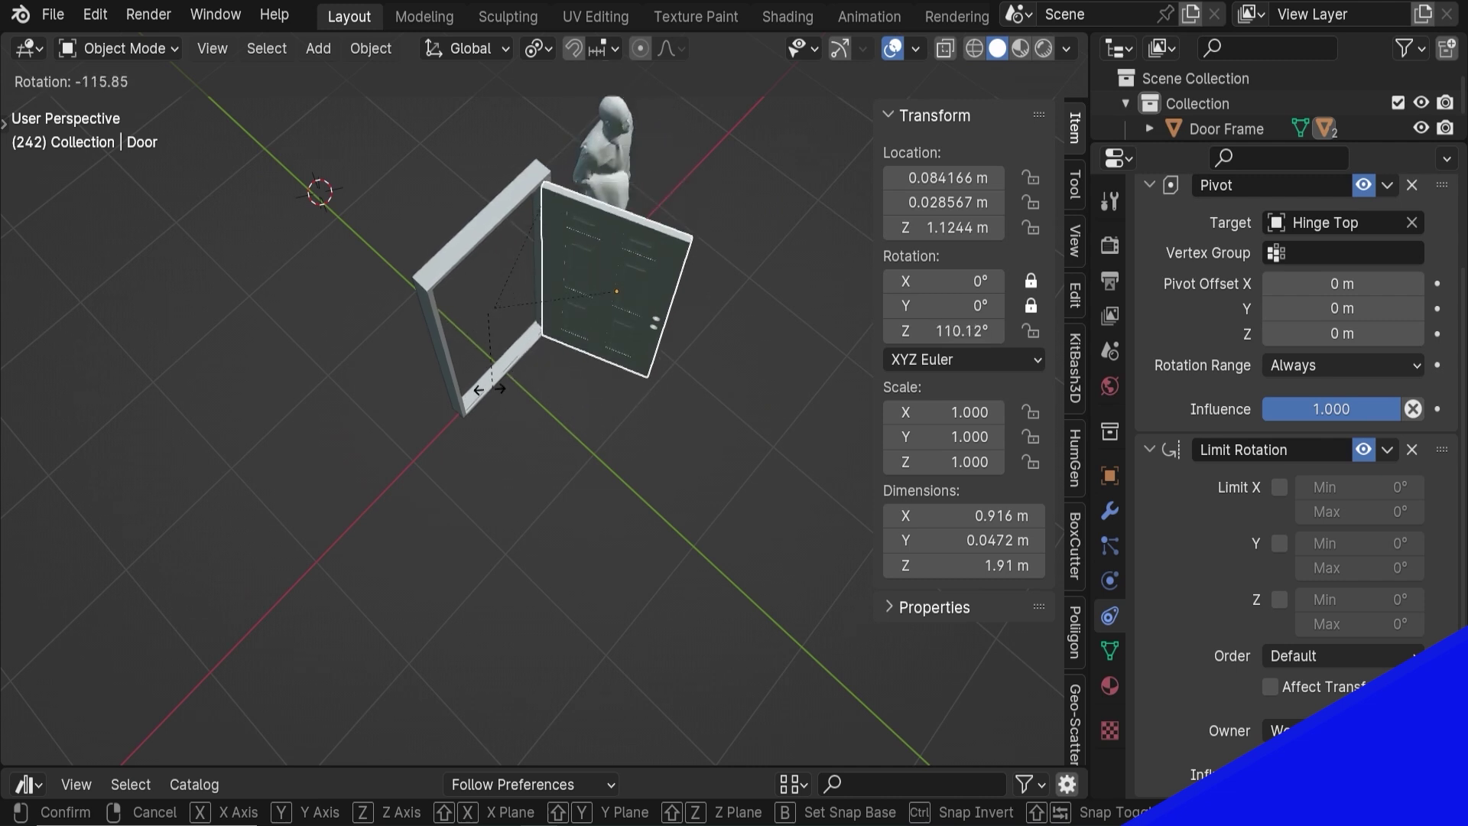
Raise the red button to swing the door open, checking the driver's scripted expression
key("g")
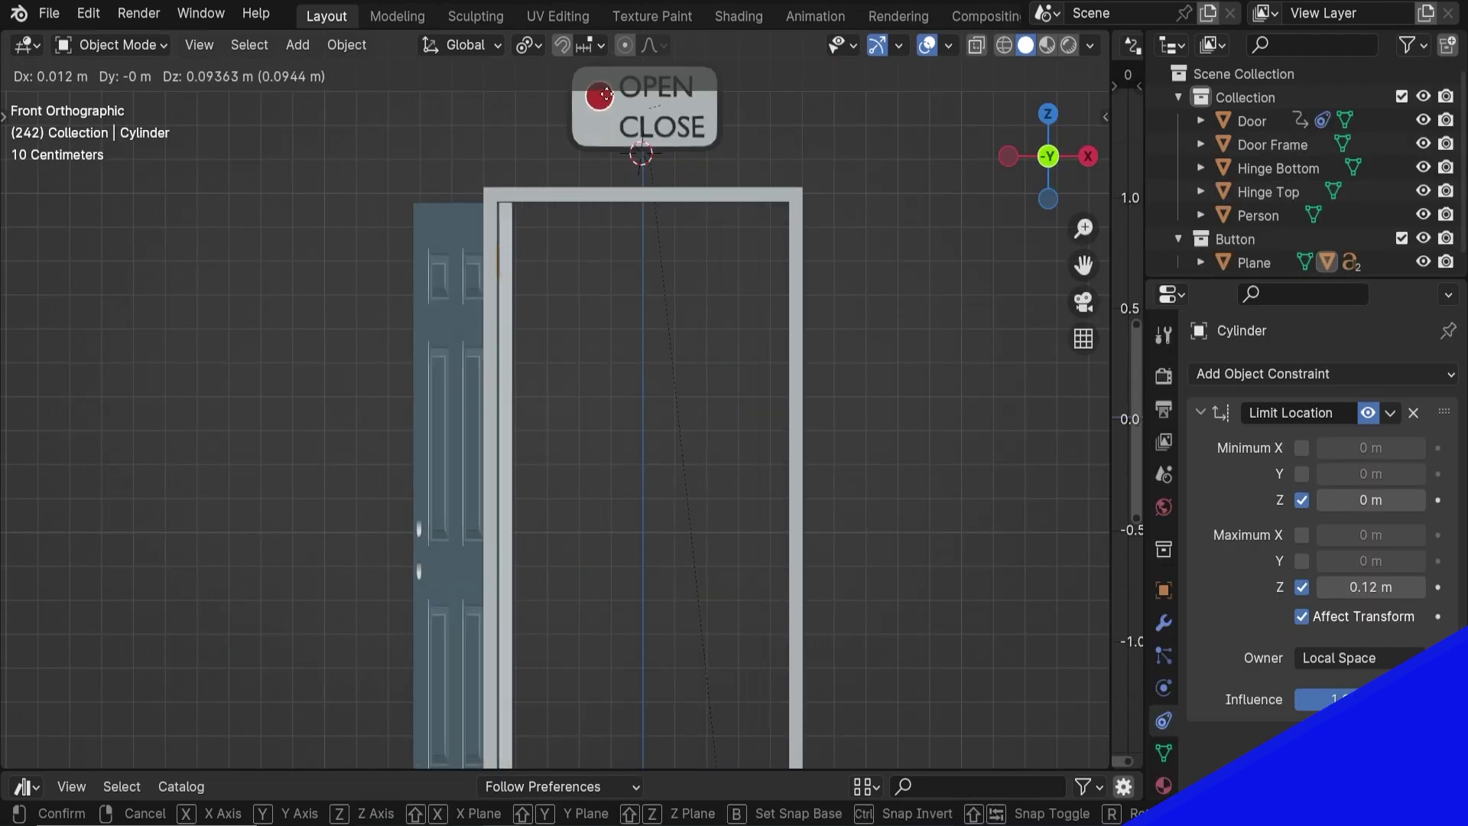
left_click(608, 84)
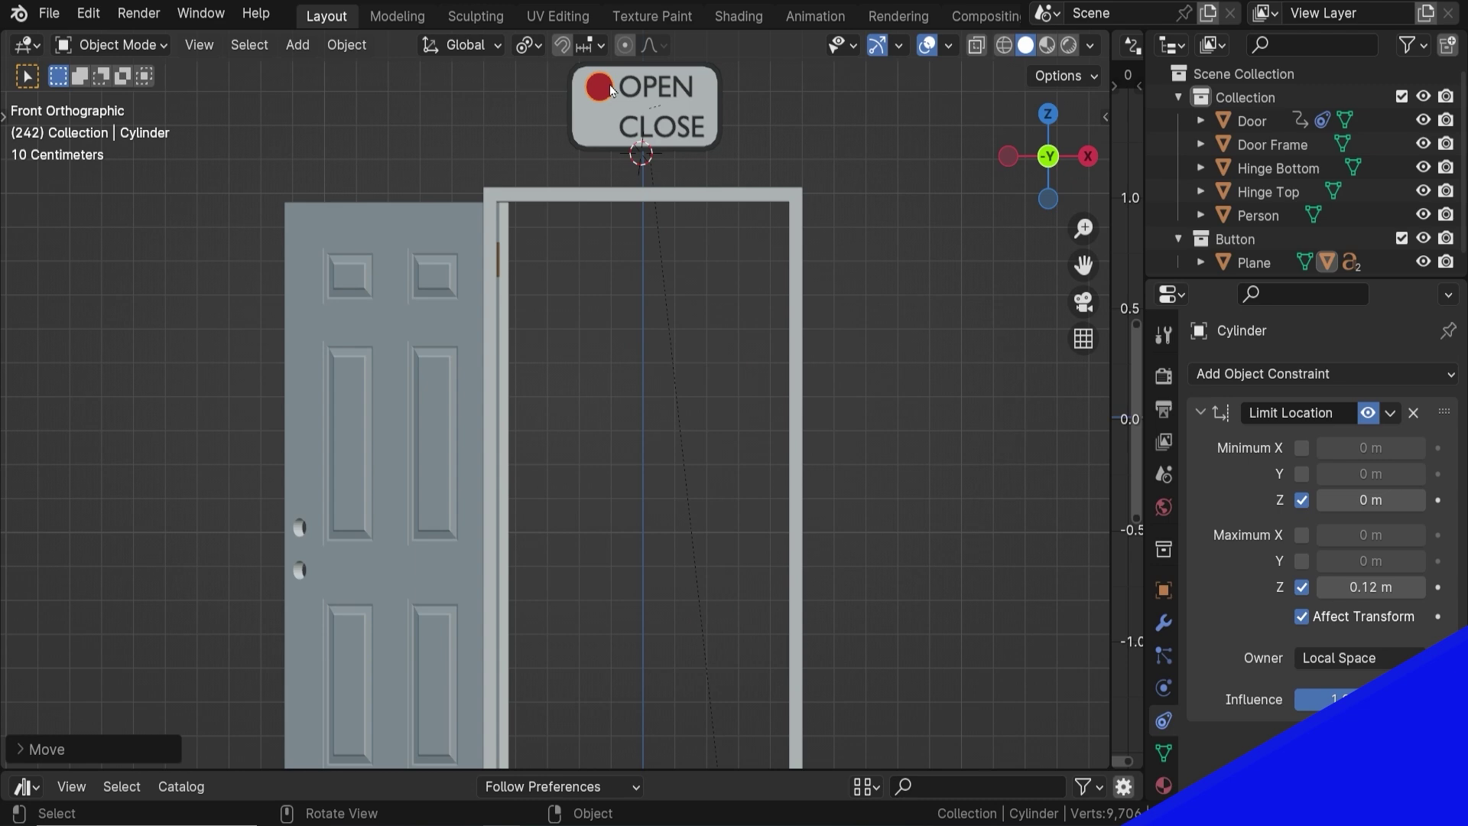
key("g")
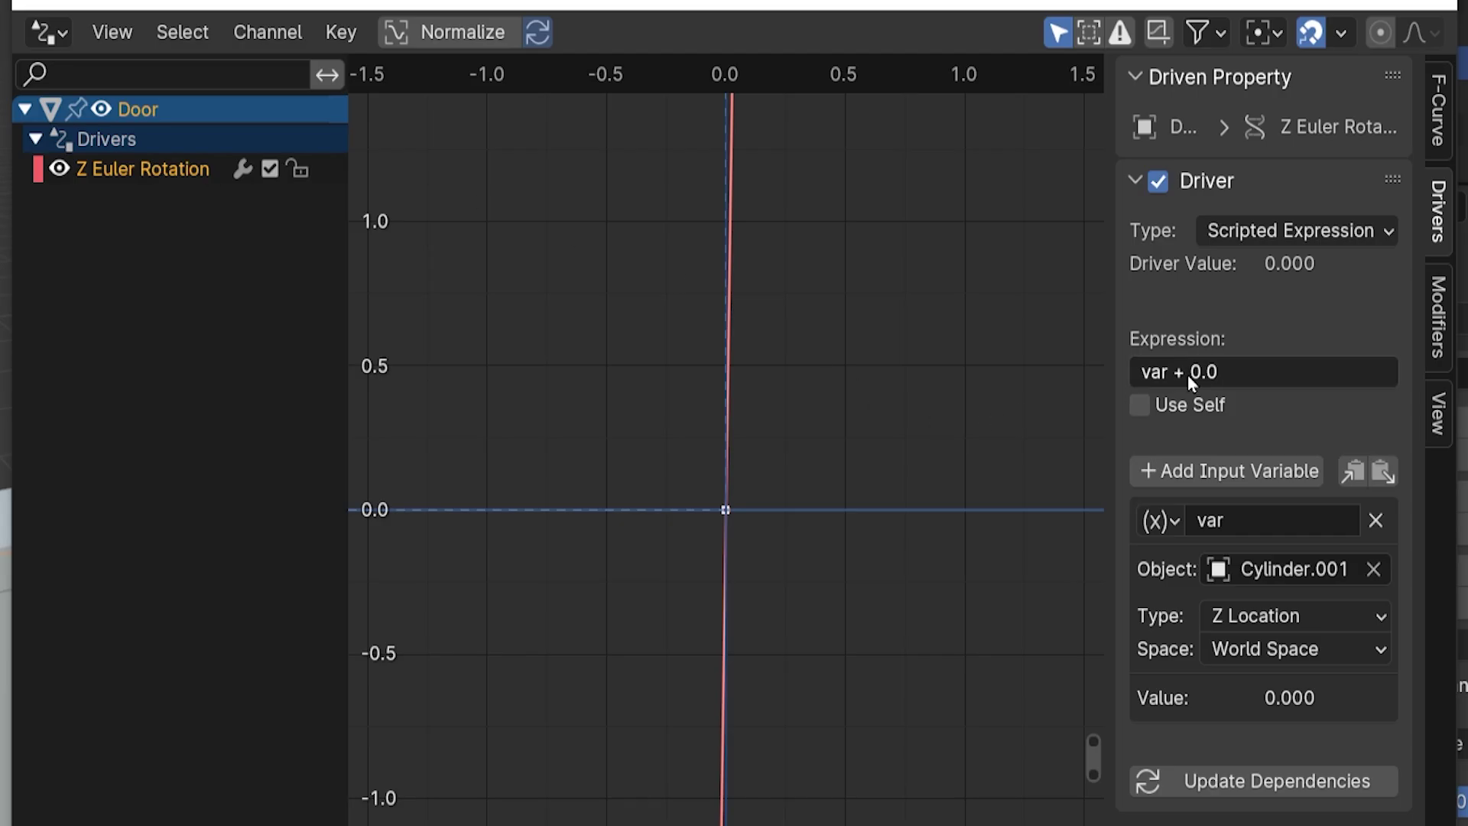
left_click(1190, 380)
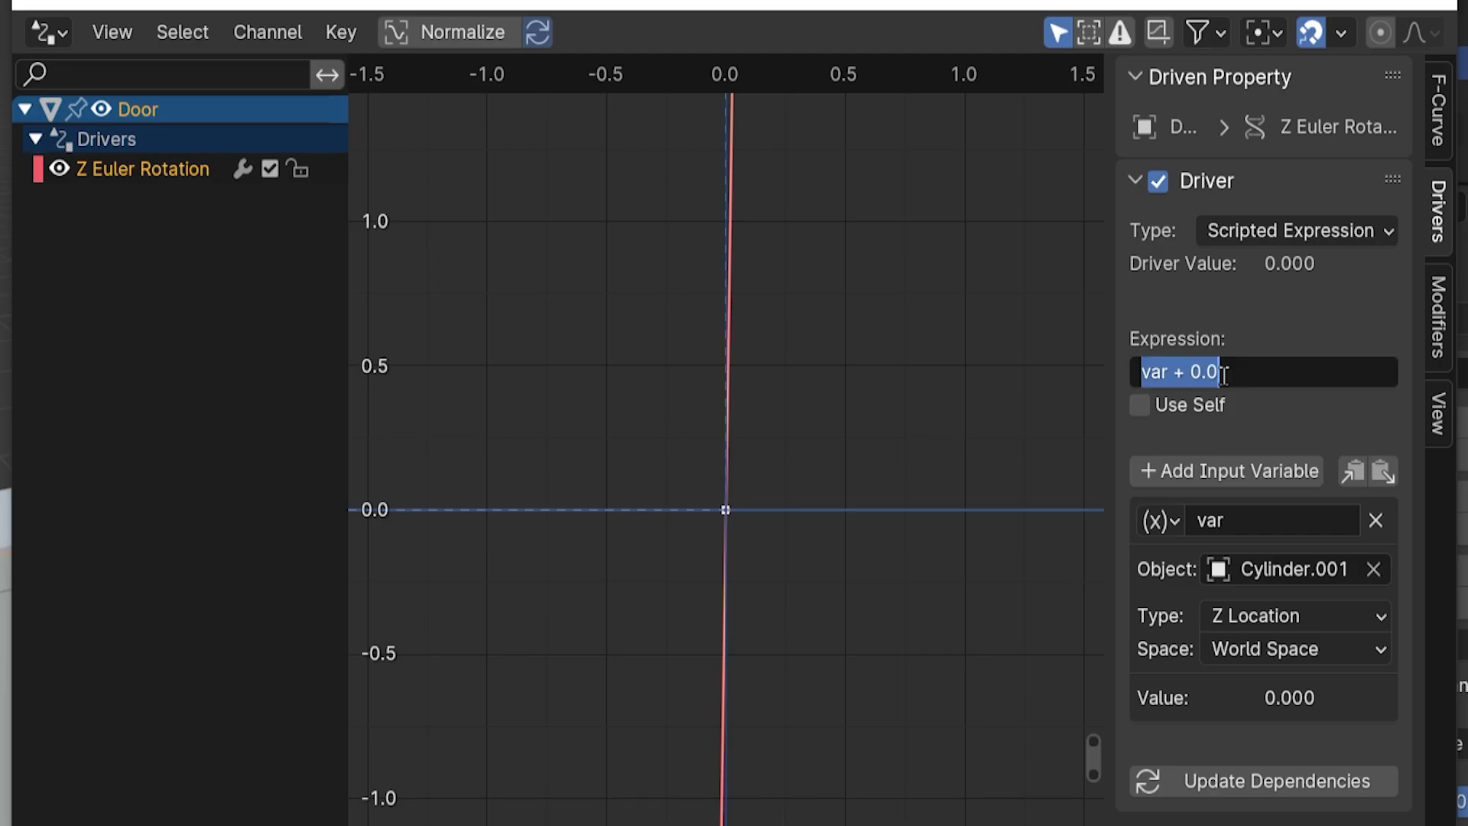
left_click(1251, 375)
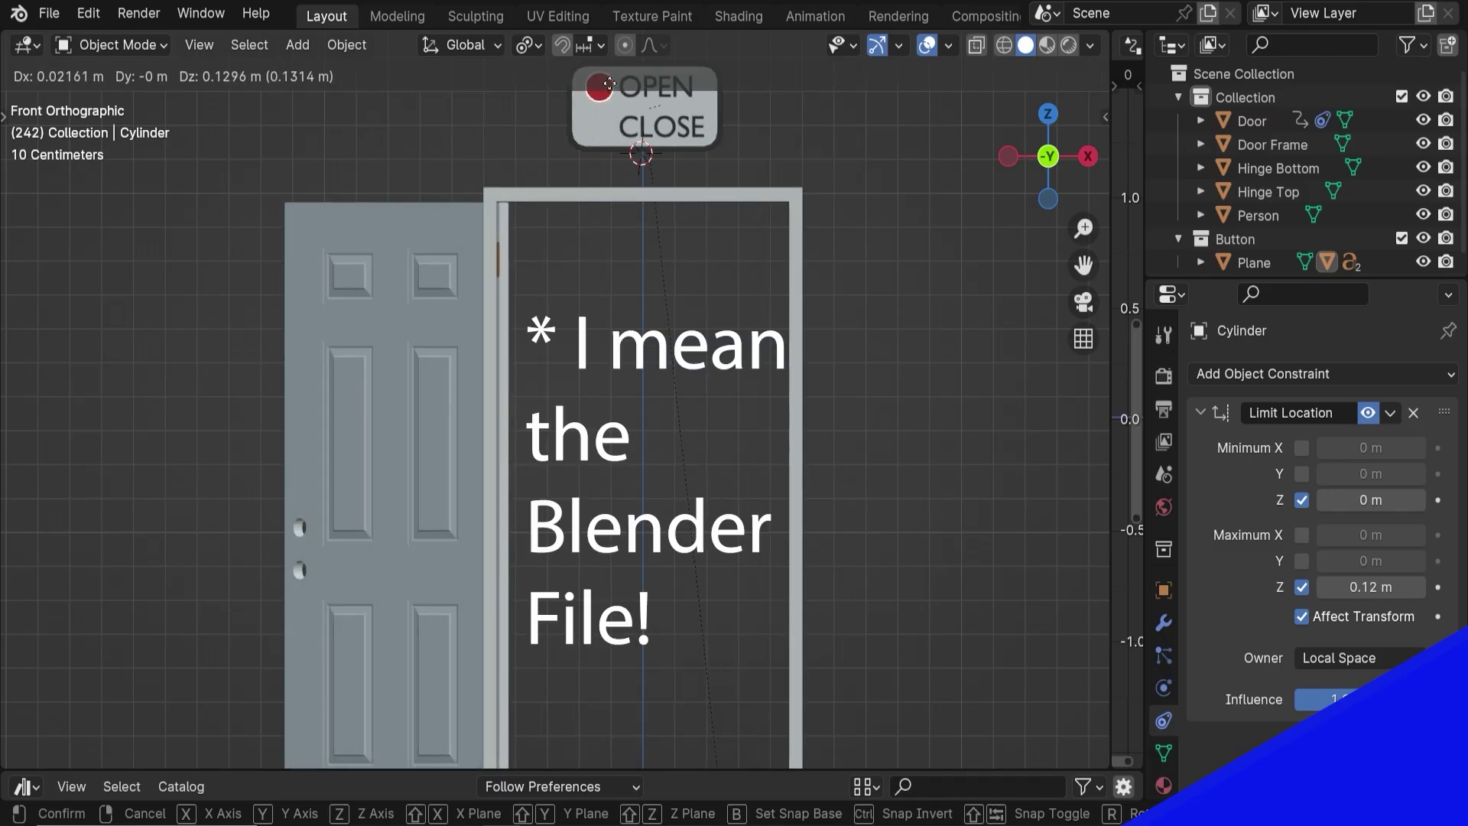
left_click(609, 84)
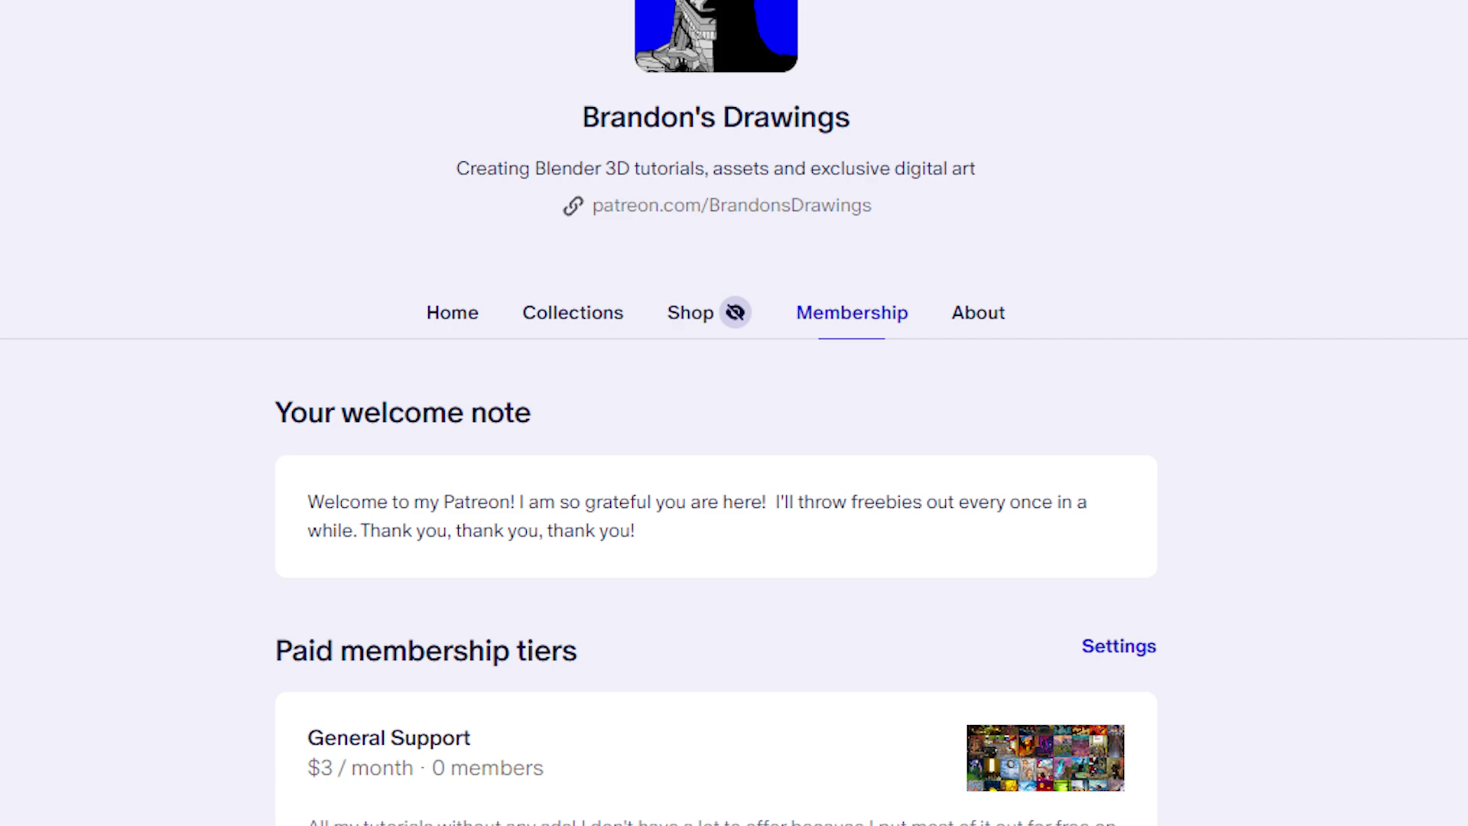
key("shift+a")
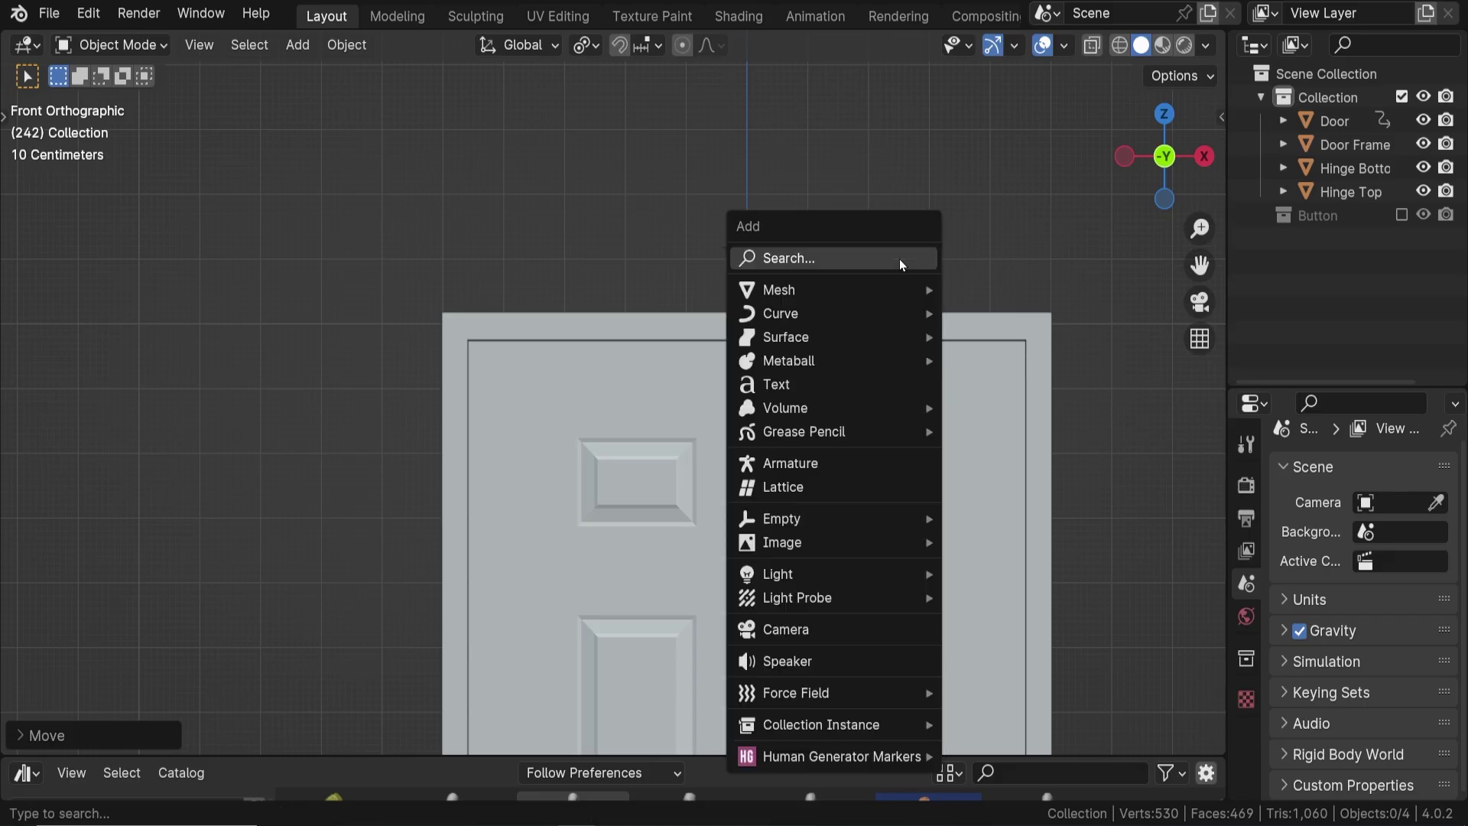
Add a plane and rotate it 90° about X to stand upright
mouse_move(841, 288)
left_click(1026, 289)
key("Tab")
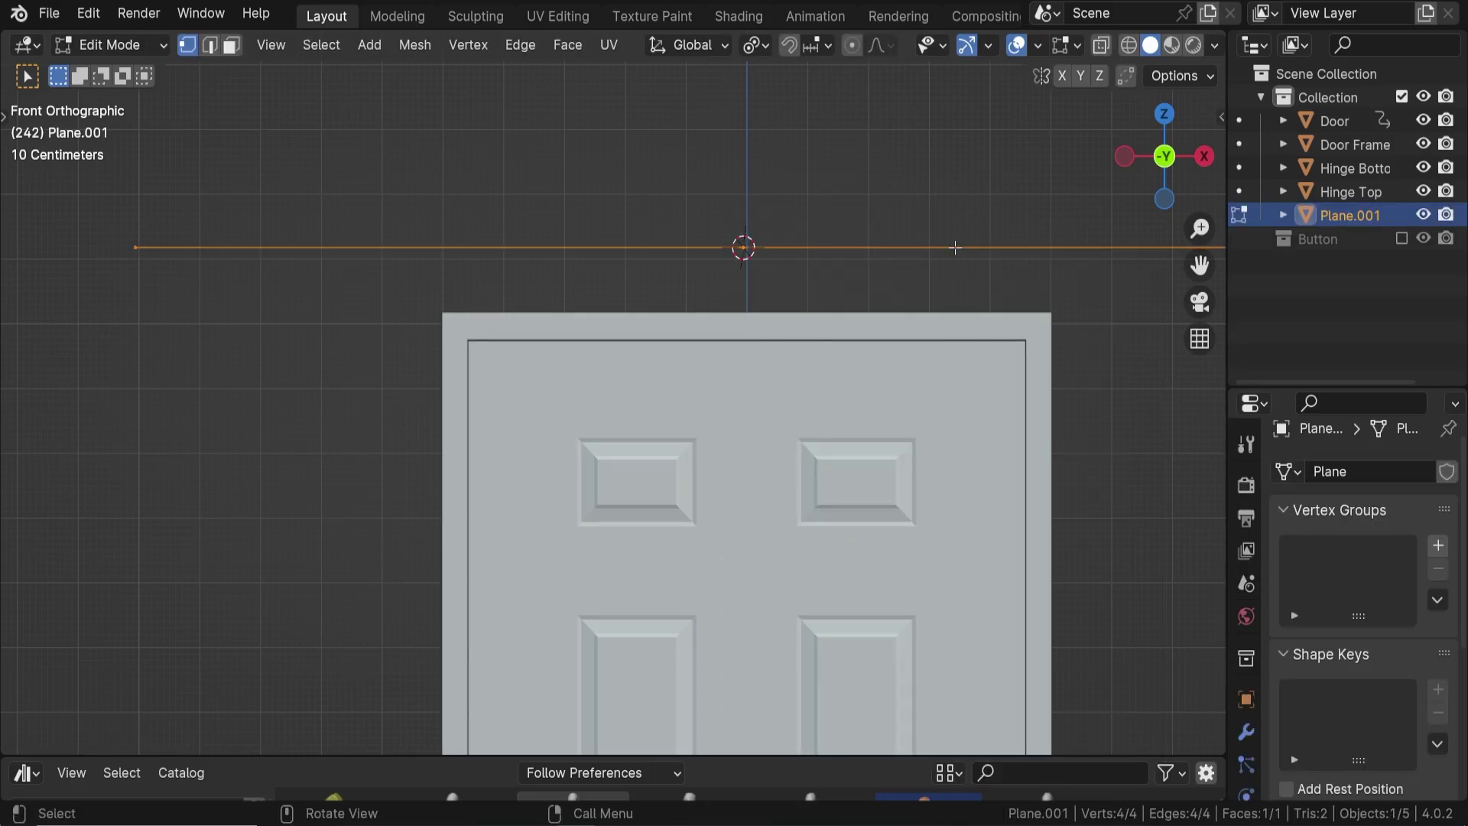
key("r")
key("x")
key("9")
key("0")
key("Return")
scroll(954, 240, "down", 1)
Stretch the upright plane wider along X and set its height along Z
key("s")
key("x")
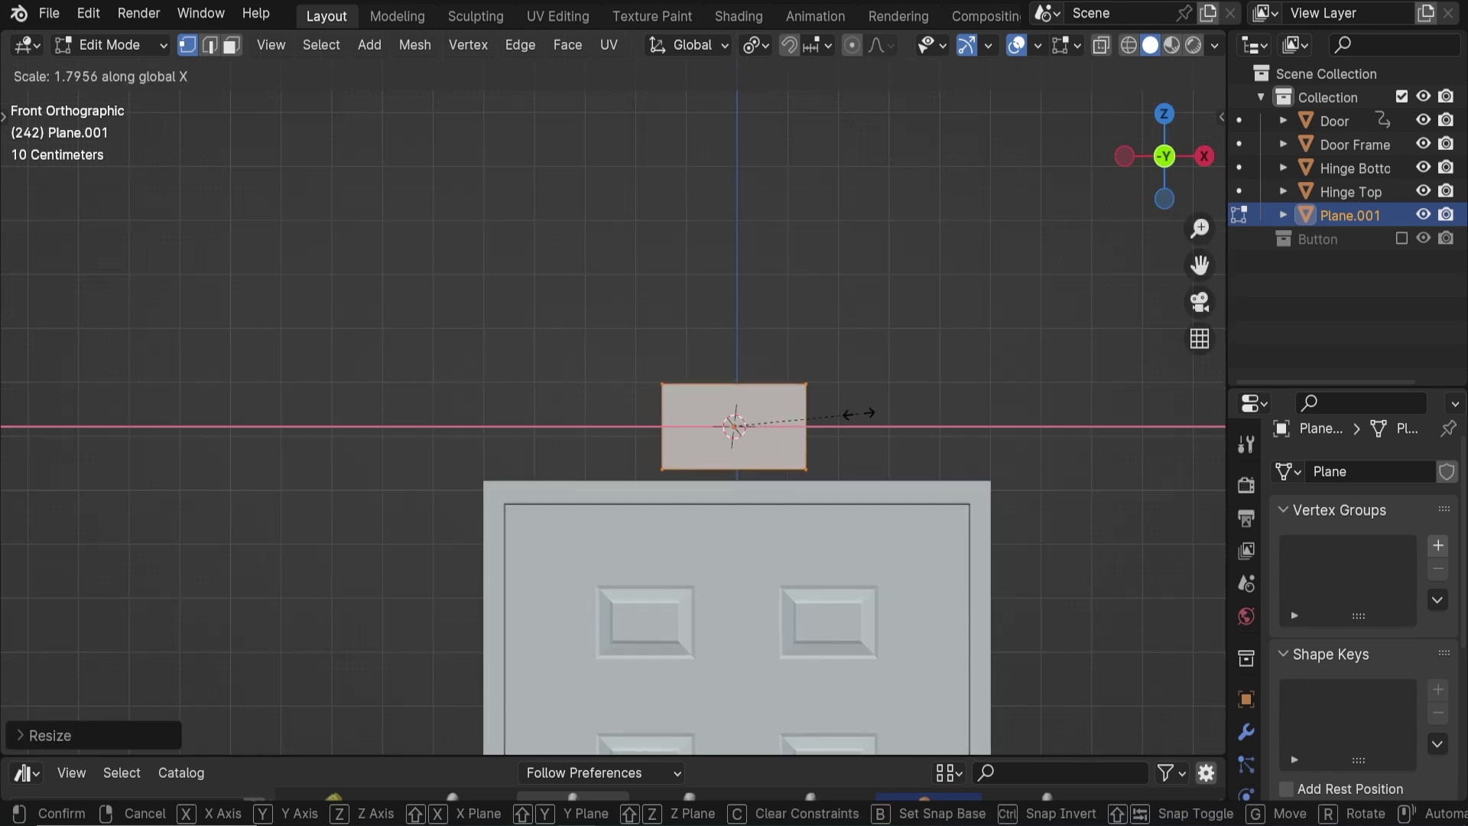
left_click(856, 413)
key("s")
key("z")
left_click(873, 350)
key("Tab")
key("Tab")
scroll(871, 355, "up", 3)
Round the plate's corners with a vertex bevel and extrude it into a thick slab
key("ctrl+shift+b")
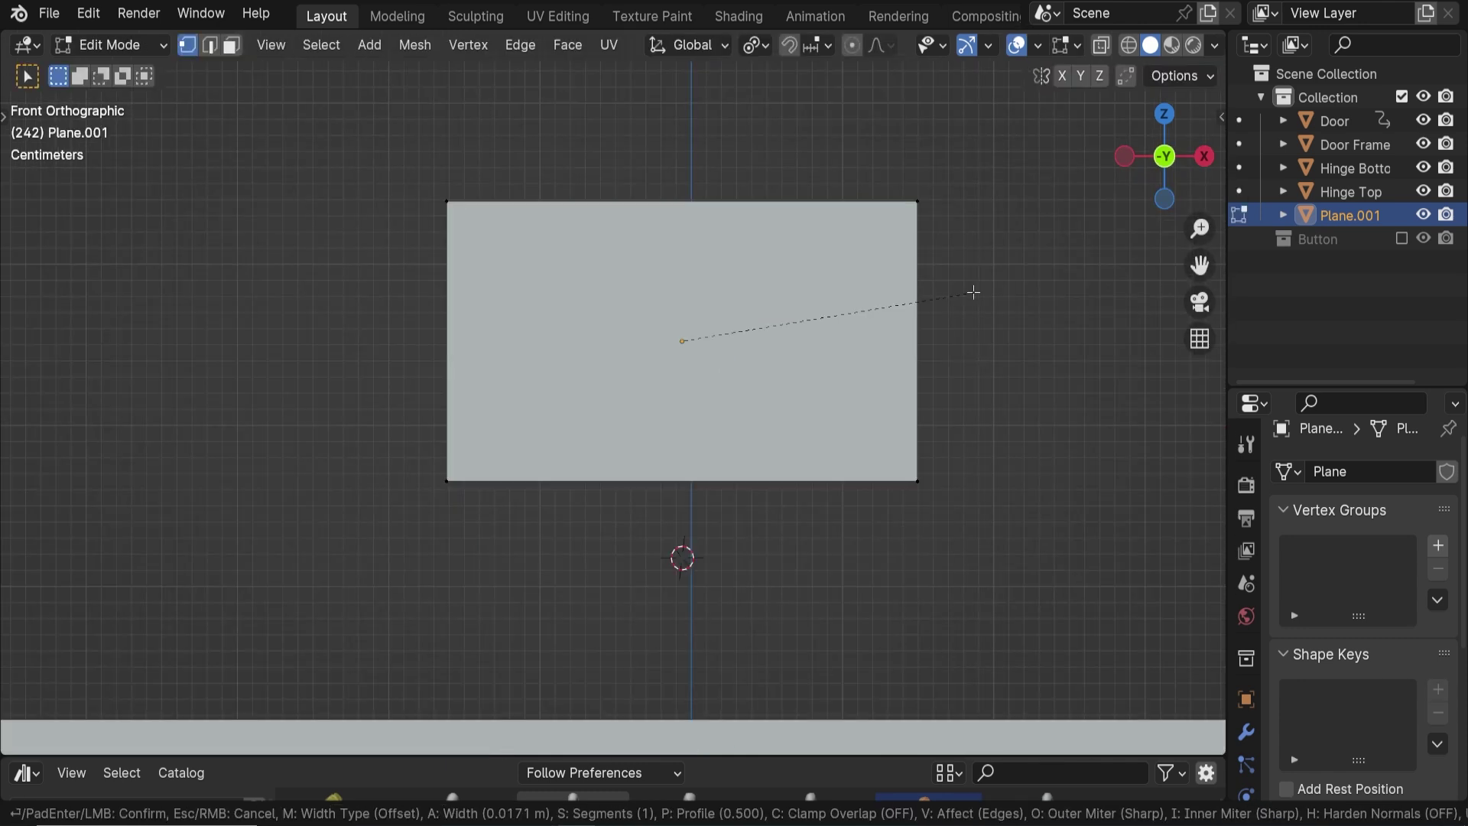
scroll(997, 283, "up", 1)
left_click(1000, 281)
middle_click_drag(999, 282, 933, 318)
key("3")
key("e")
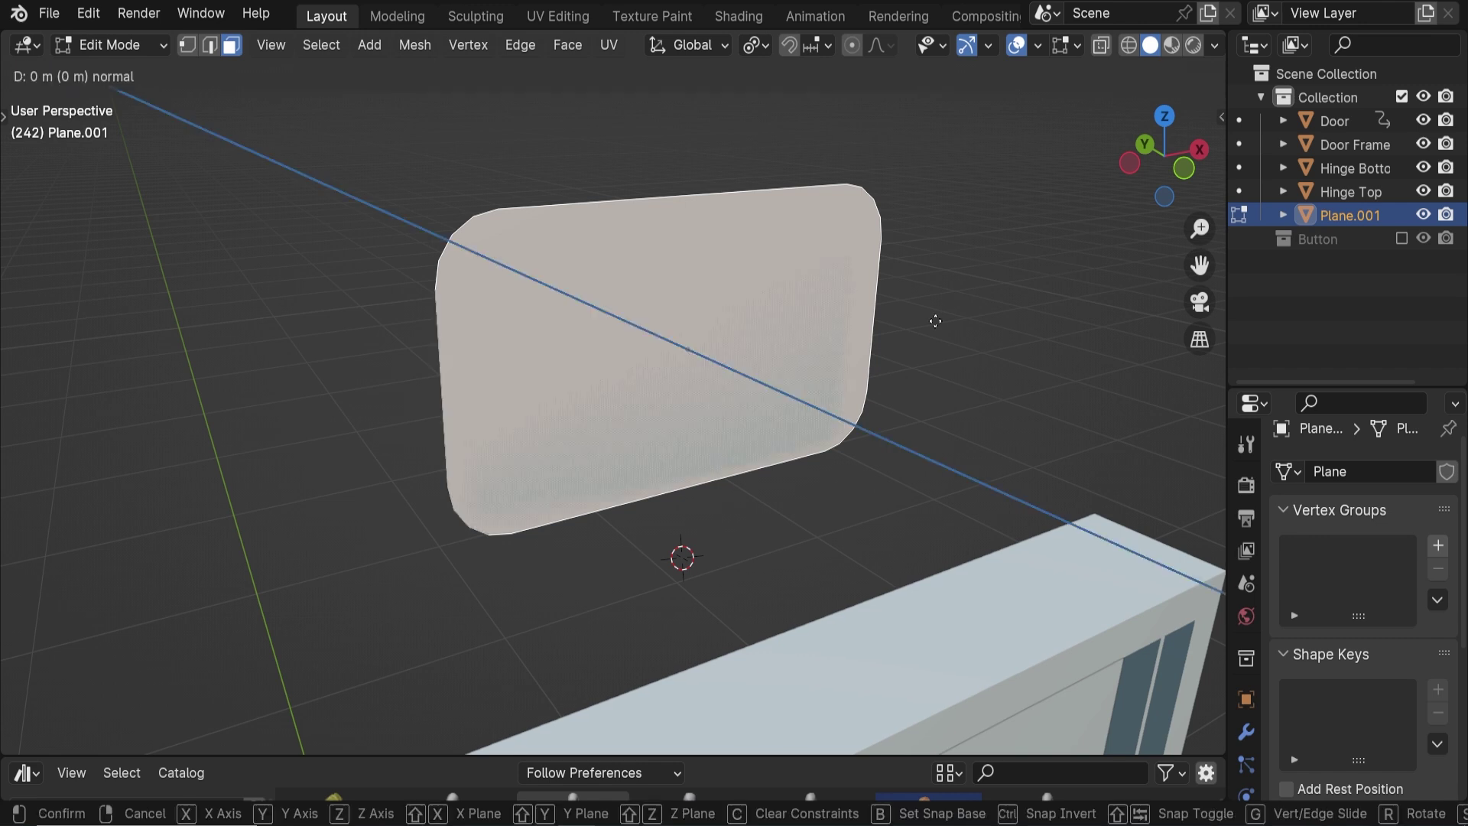
left_click(954, 317)
Inset the front face and push the inner face inward to form a raised rim
key("i")
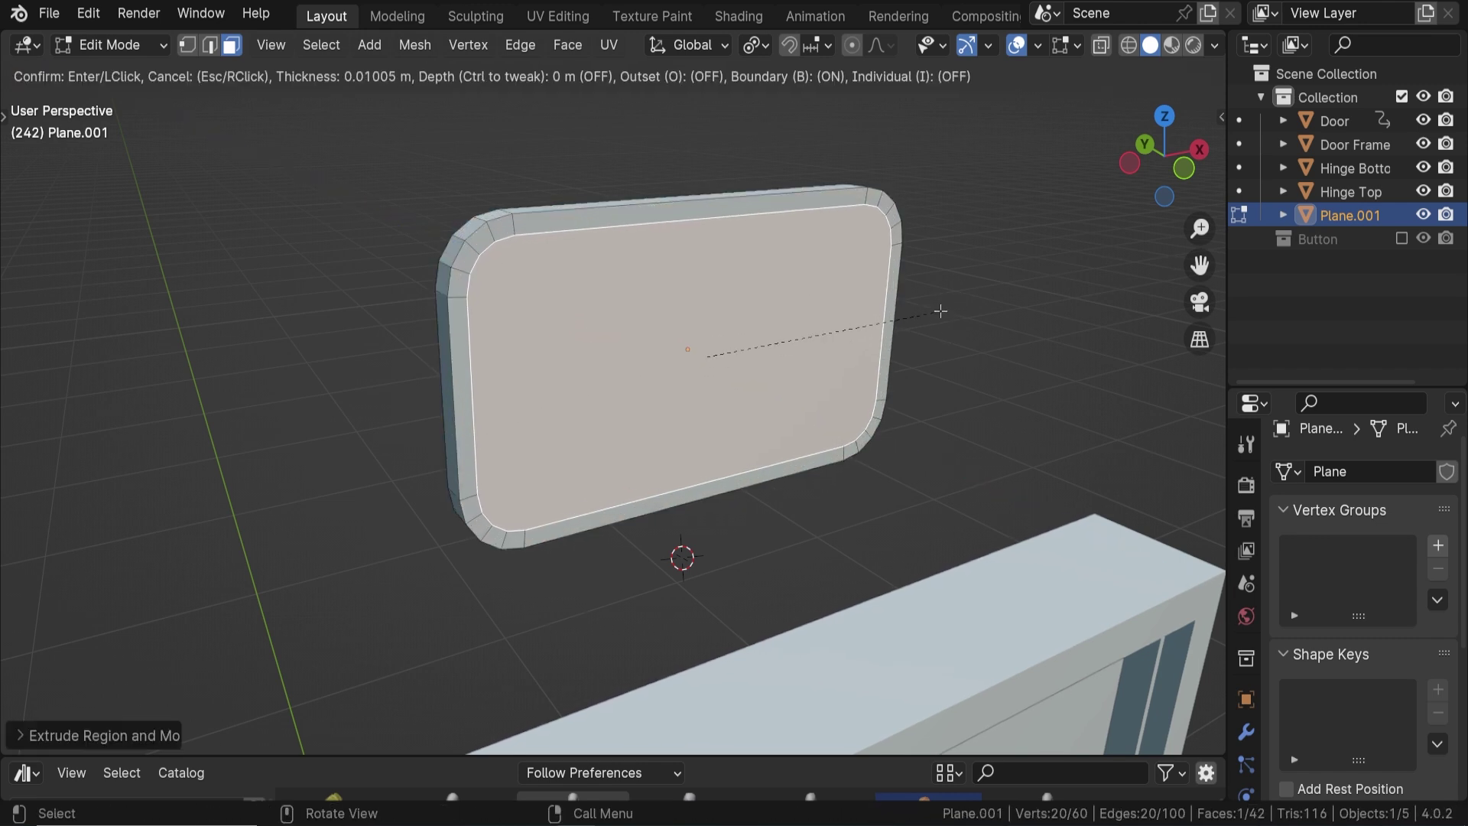
left_click(939, 311)
key("e")
left_click(894, 286)
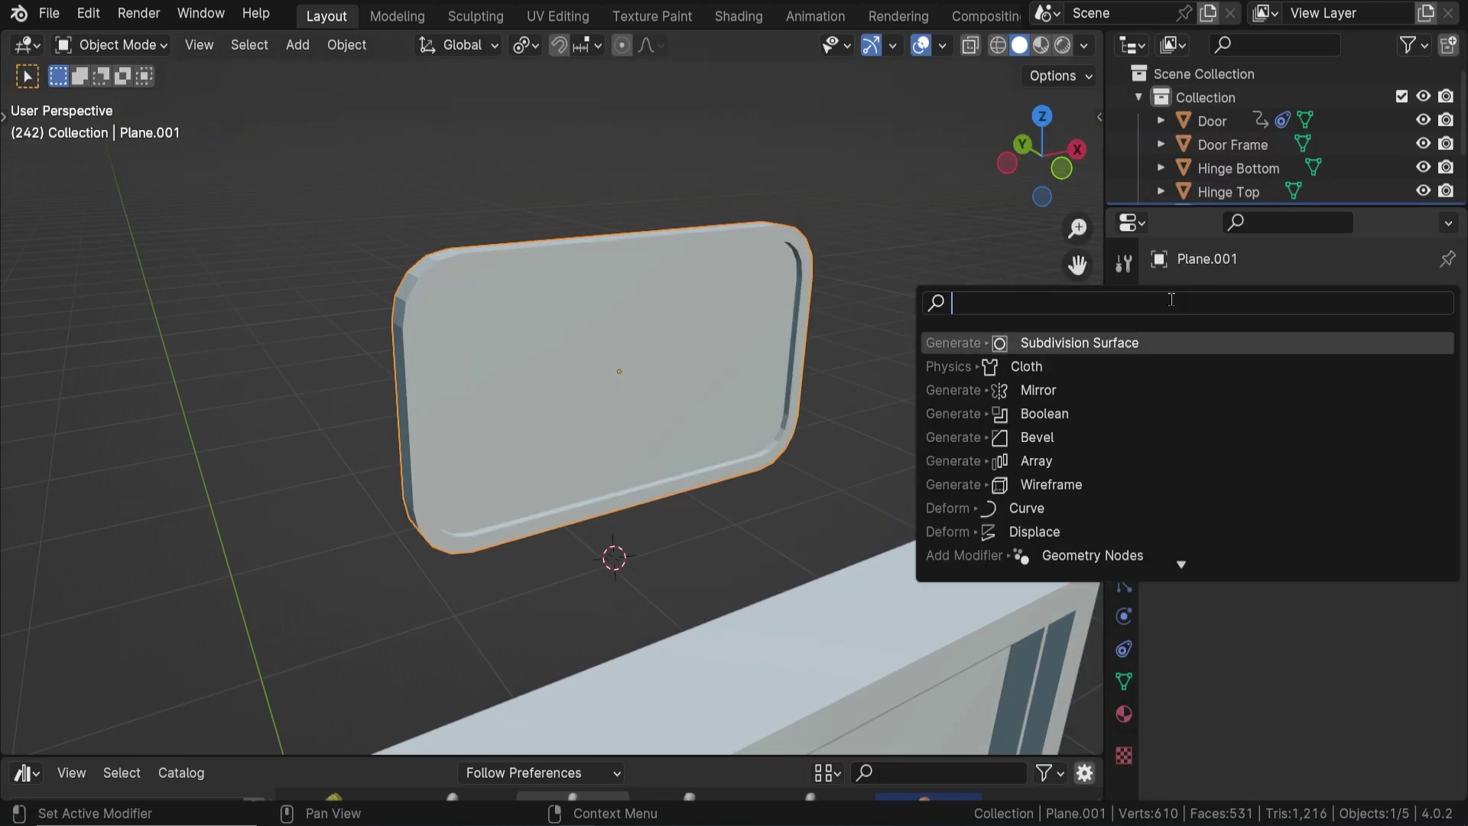
Add and apply a Mirror modifier, then shade the plate with Auto Smooth
type("mirro")
key("Return")
middle_click_drag(841, 459, 686, 469)
left_click(1390, 342)
left_click(1269, 368)
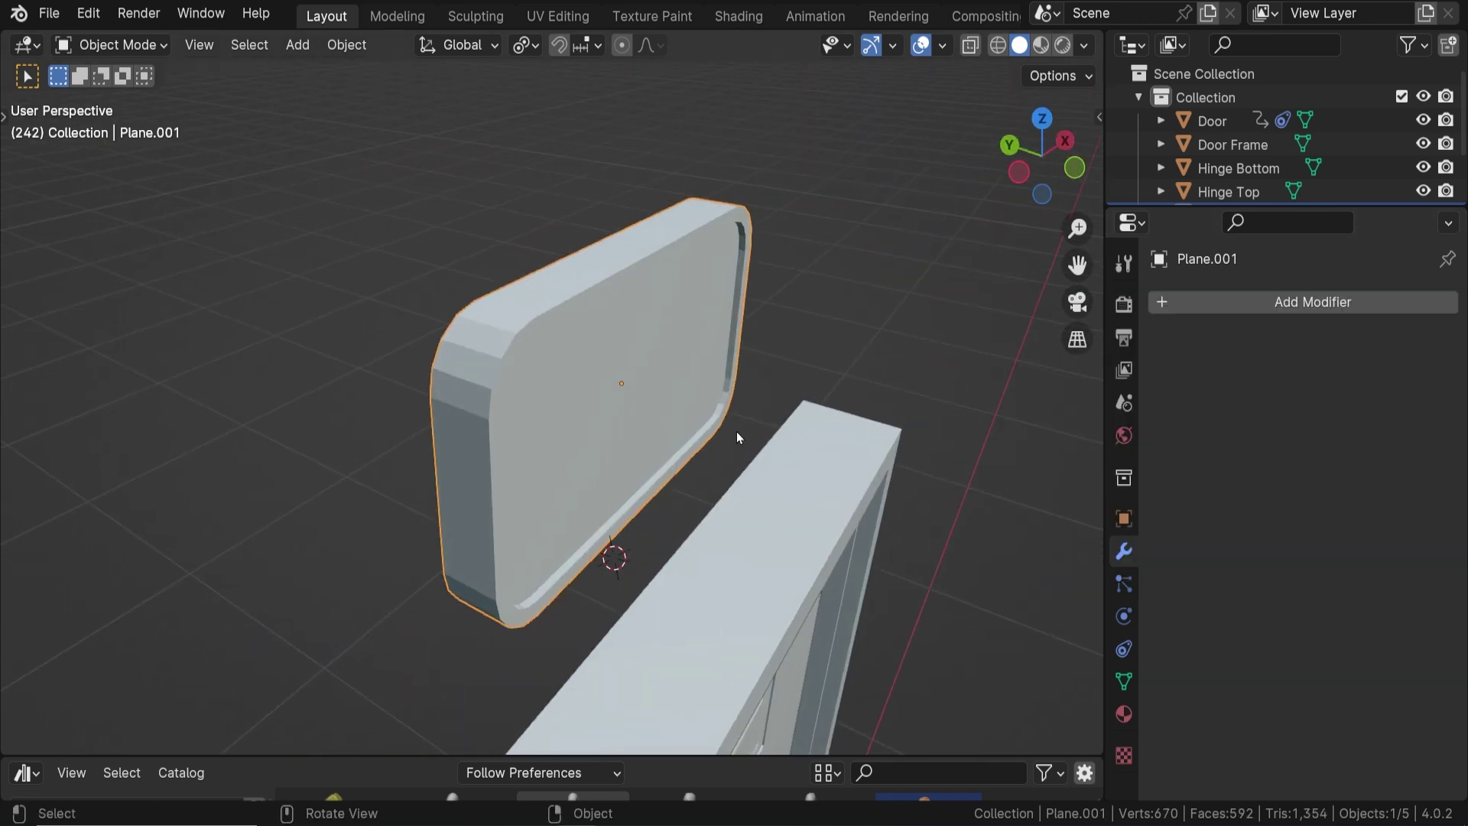
right_click(646, 383)
left_click(646, 382)
middle_click_drag(647, 379, 536, 429)
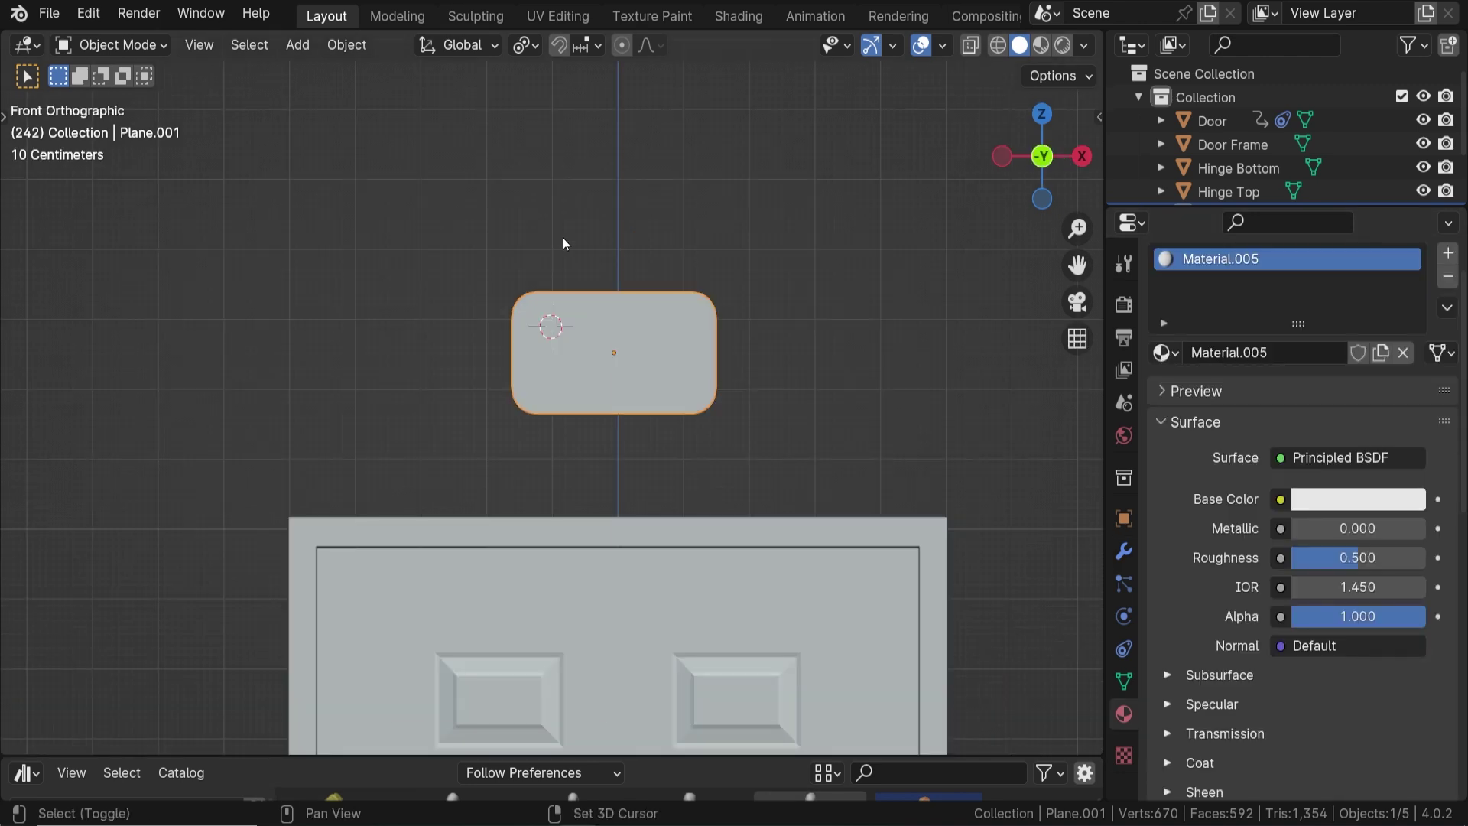
Add a cylinder, shrink it and rotate it 90° about X
key("shift+a")
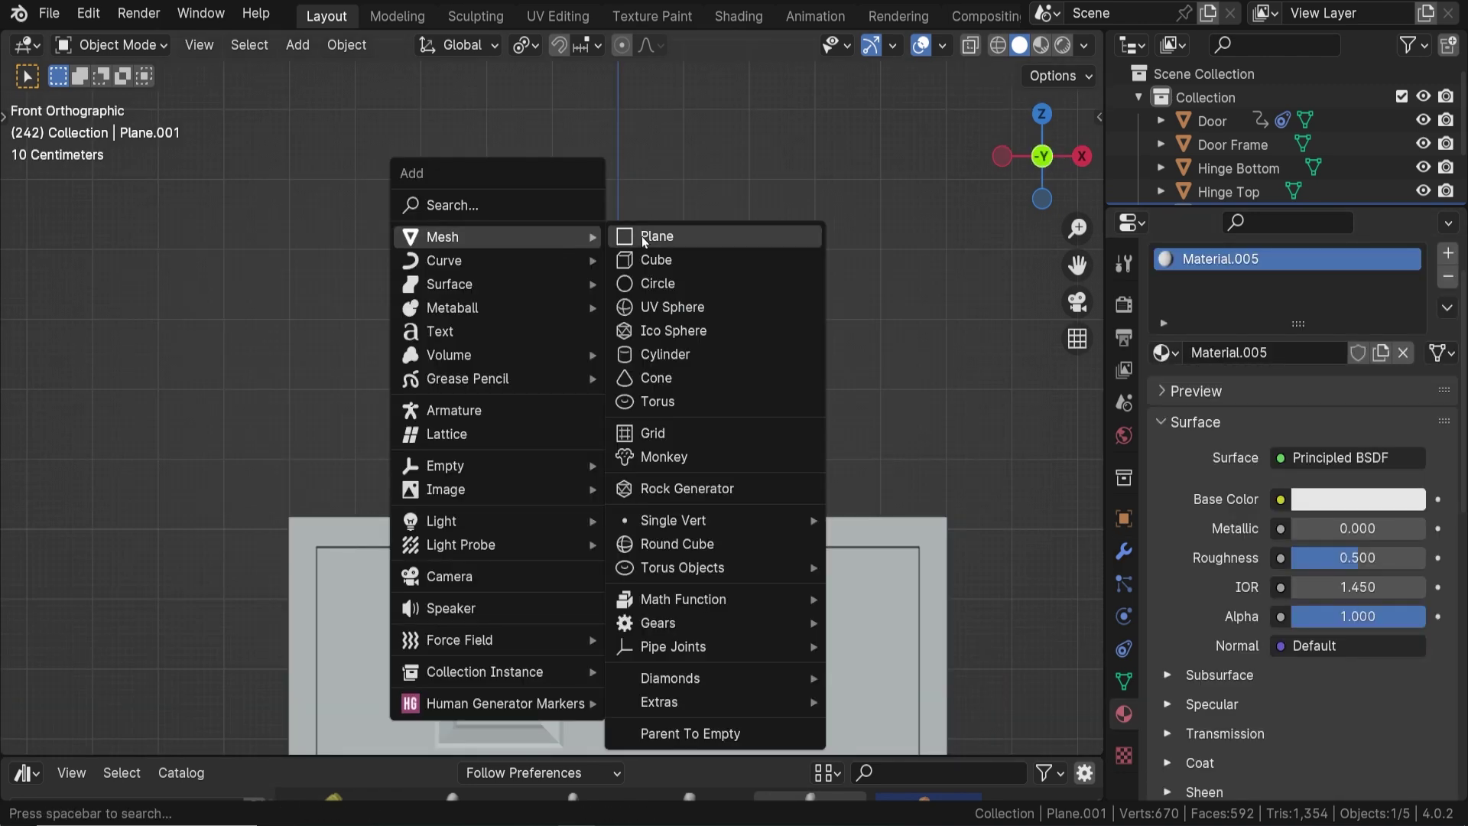
left_click(721, 350)
key("Tab")
key("s")
left_click(581, 329)
type("rx")
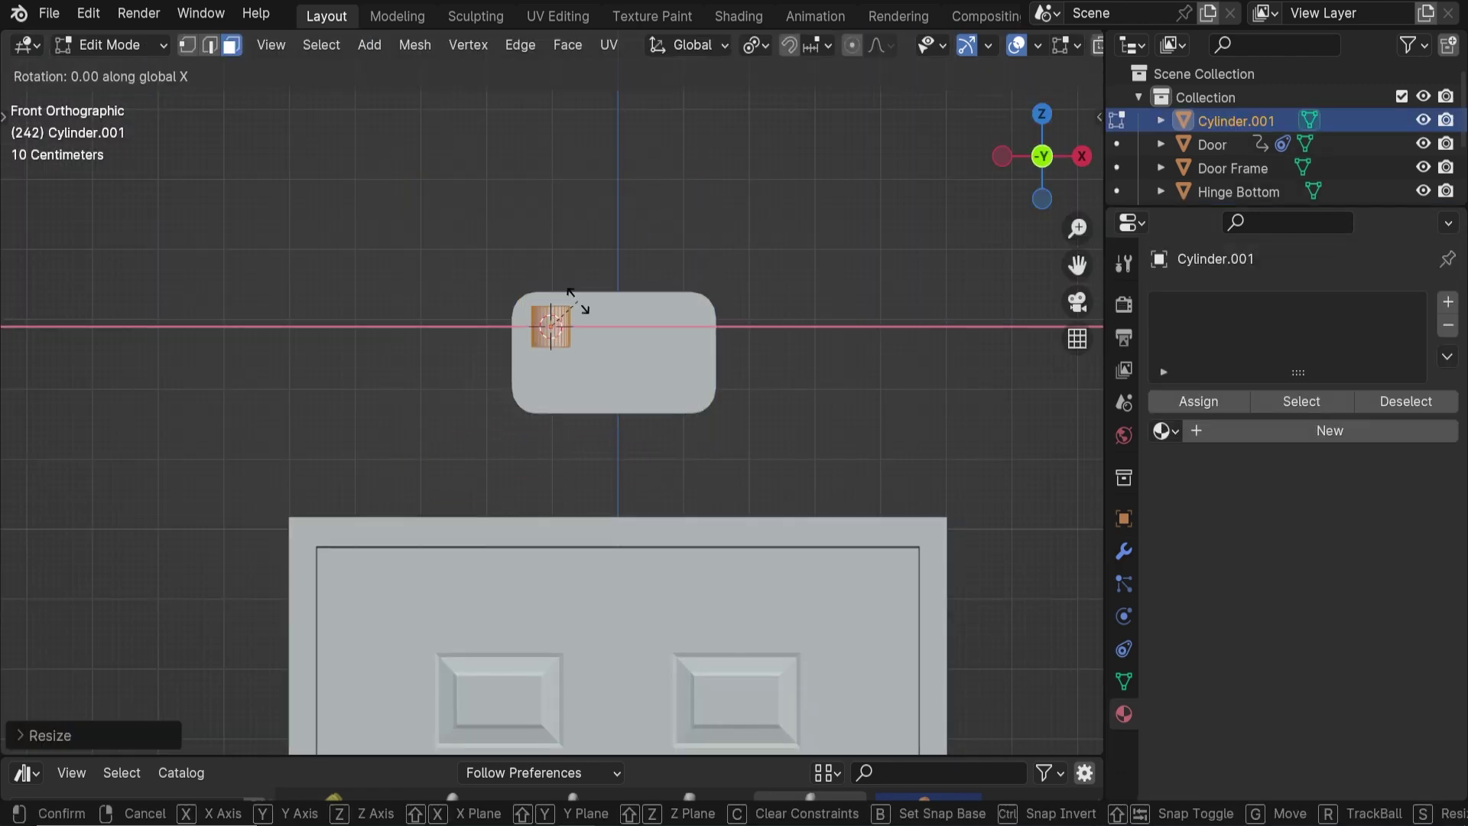
type("90")
key("Return")
key("Tab")
Position the cylinder against the plate's front face in its upper-left corner
middle_click_drag(574, 331, 785, 454)
key("g")
key("y")
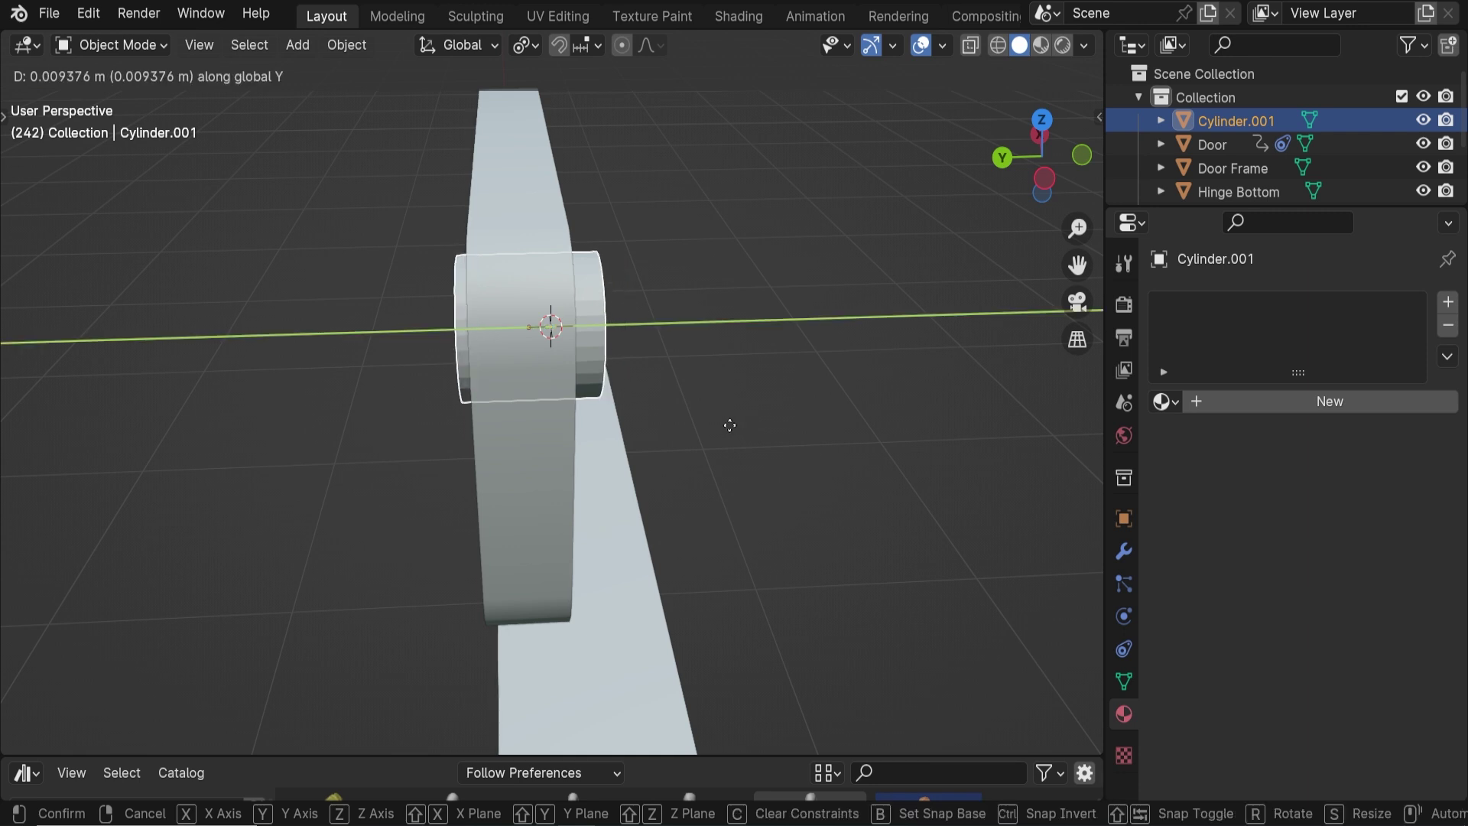
left_click(719, 426)
middle_click_drag(719, 426, 497, 382)
key("KP_1")
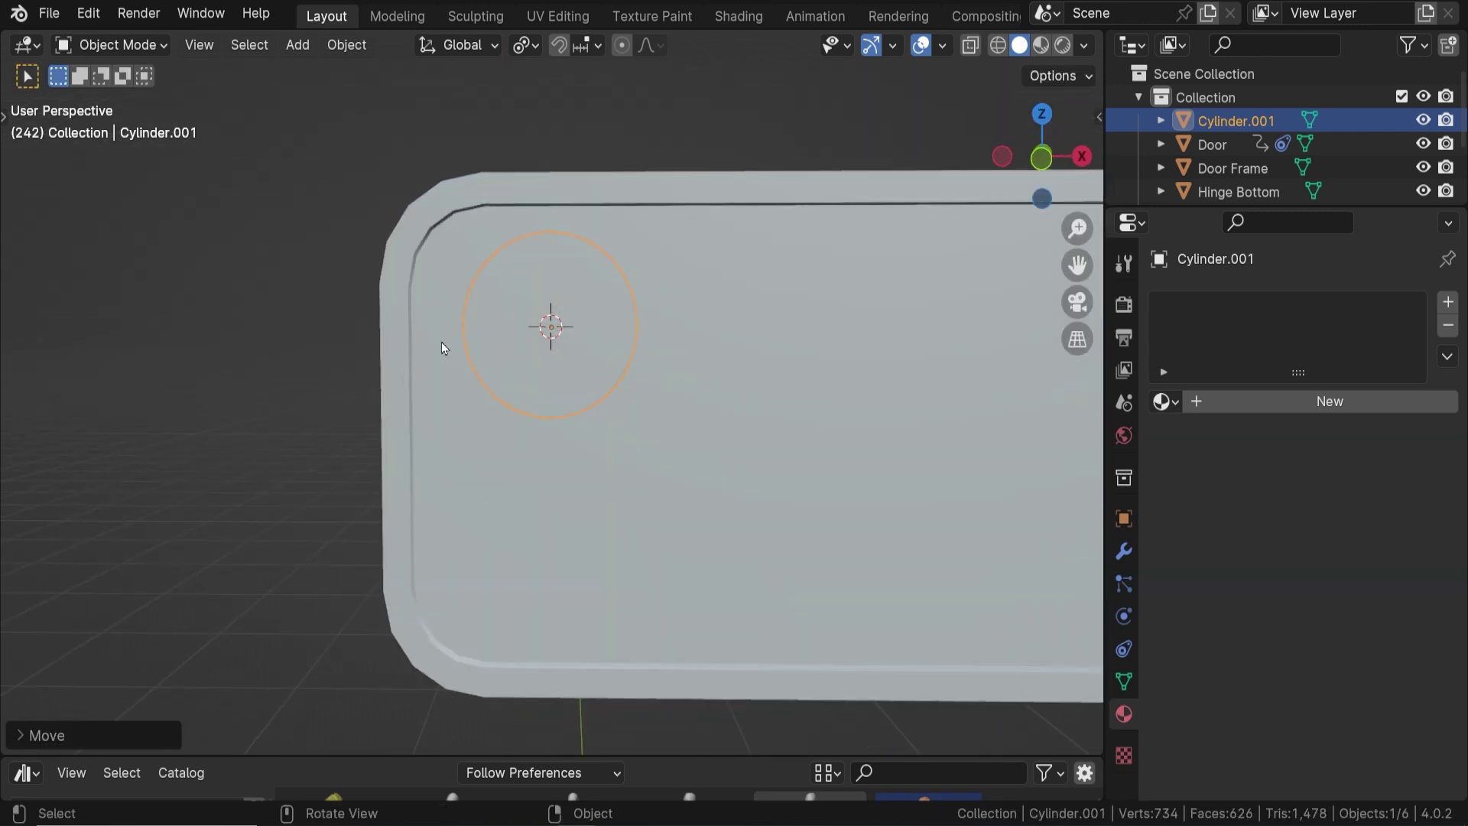
key("g")
left_click(609, 280)
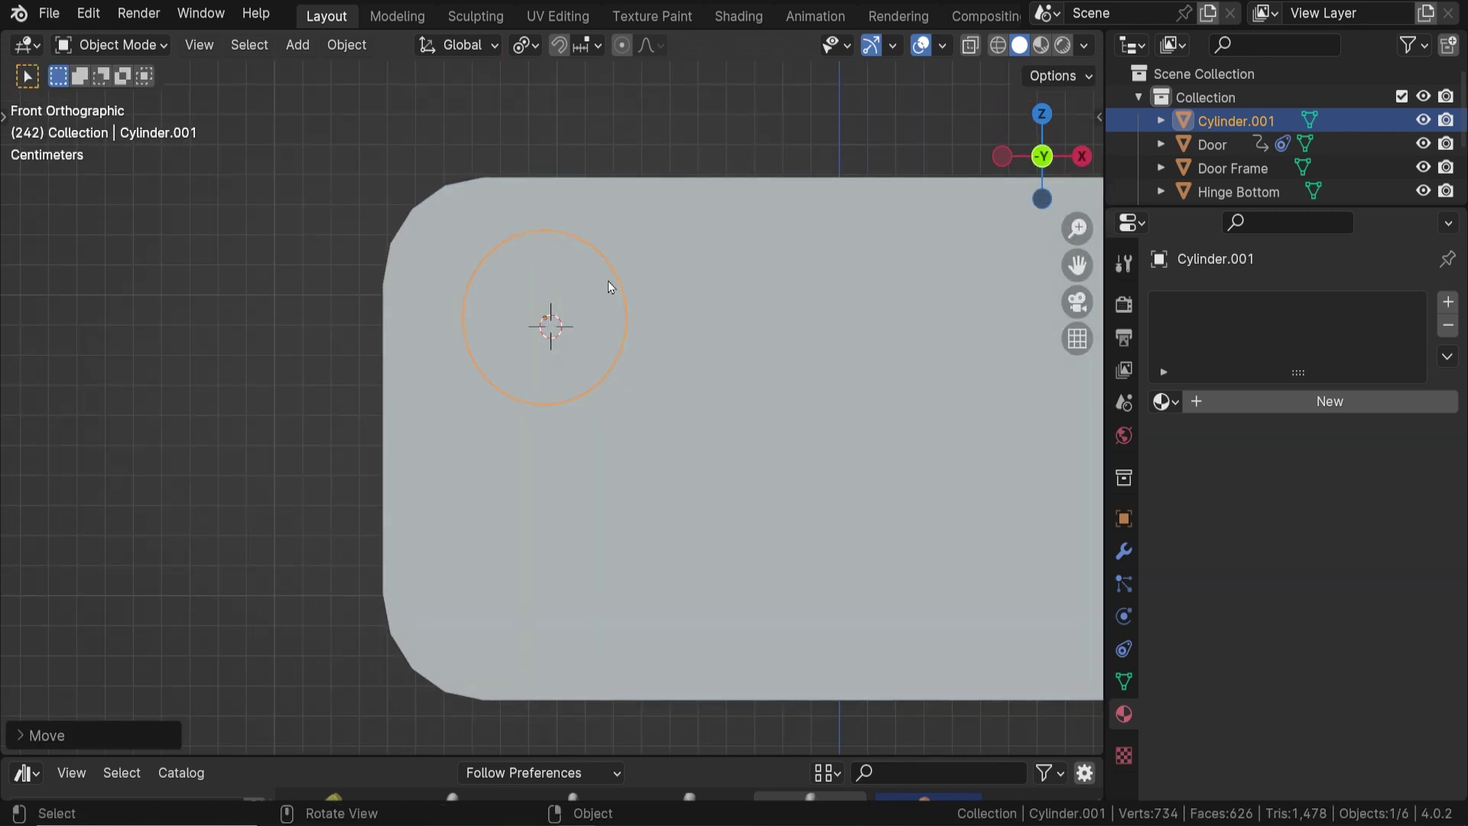
Give the button a new material with red Base Color and red Viewport Display color
left_click(1329, 401)
left_click(1325, 551)
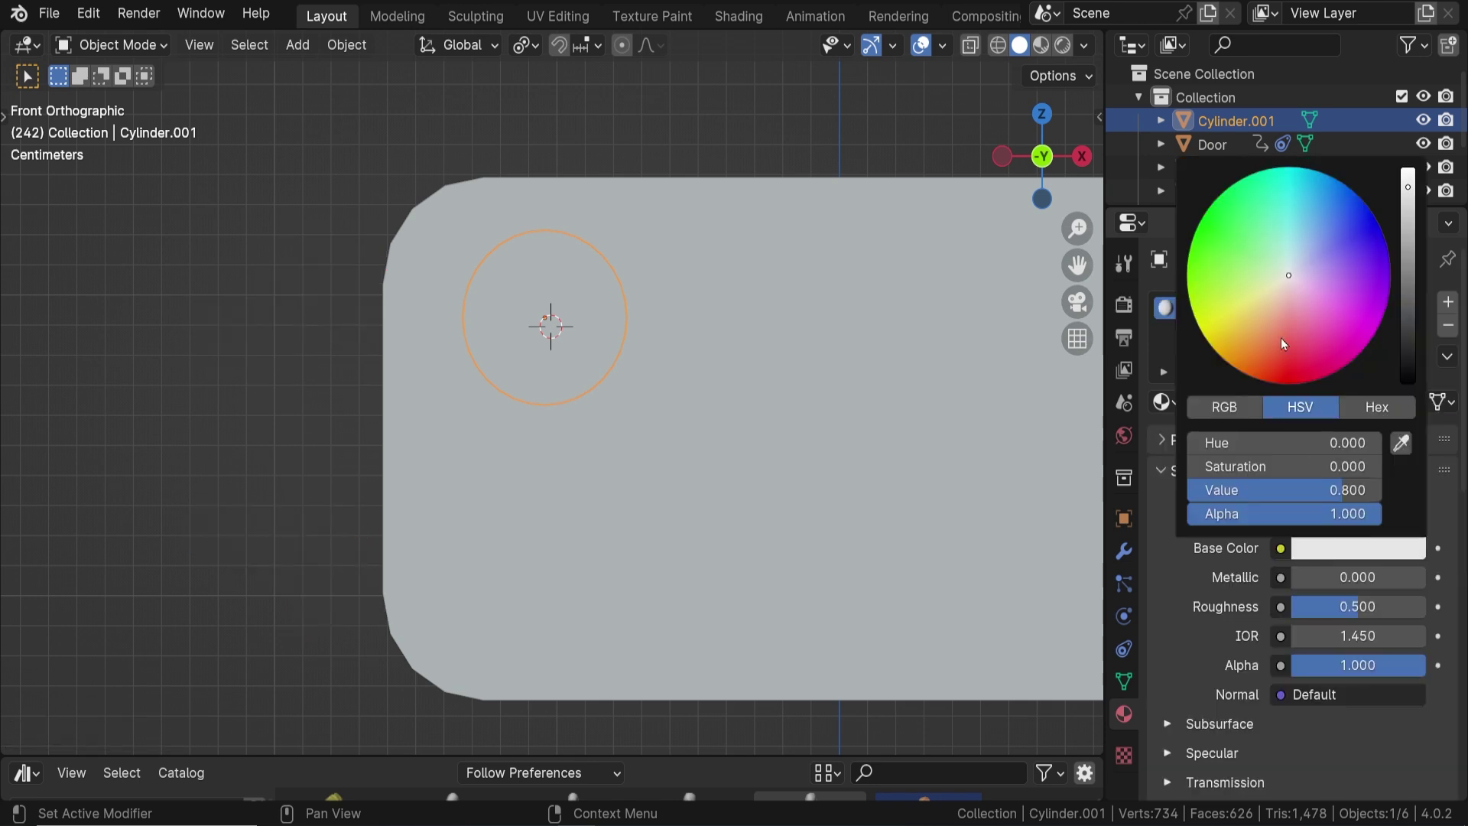
left_click_drag(1262, 461, 1368, 462)
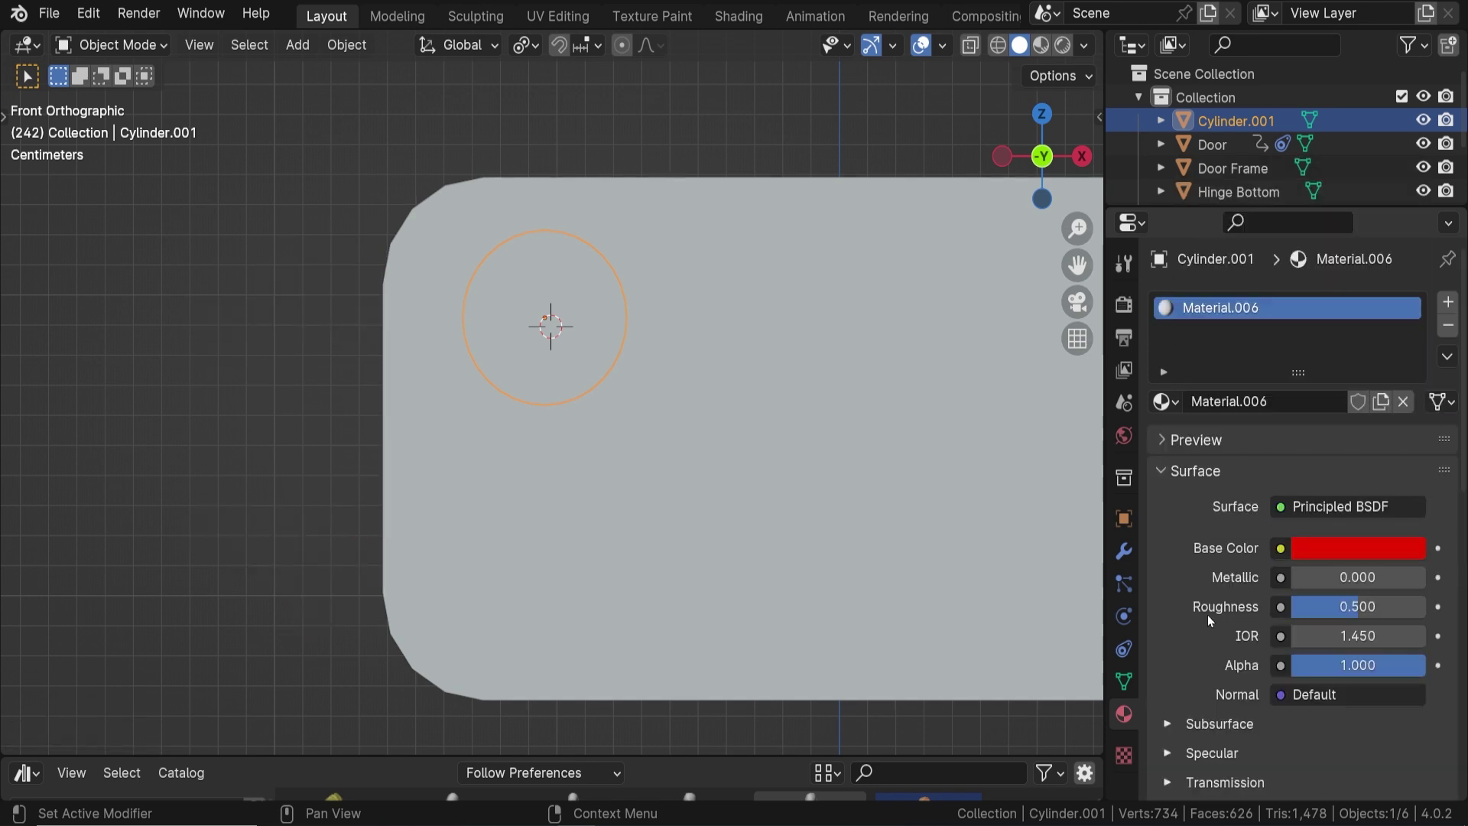
scroll(1208, 615, "down", 10)
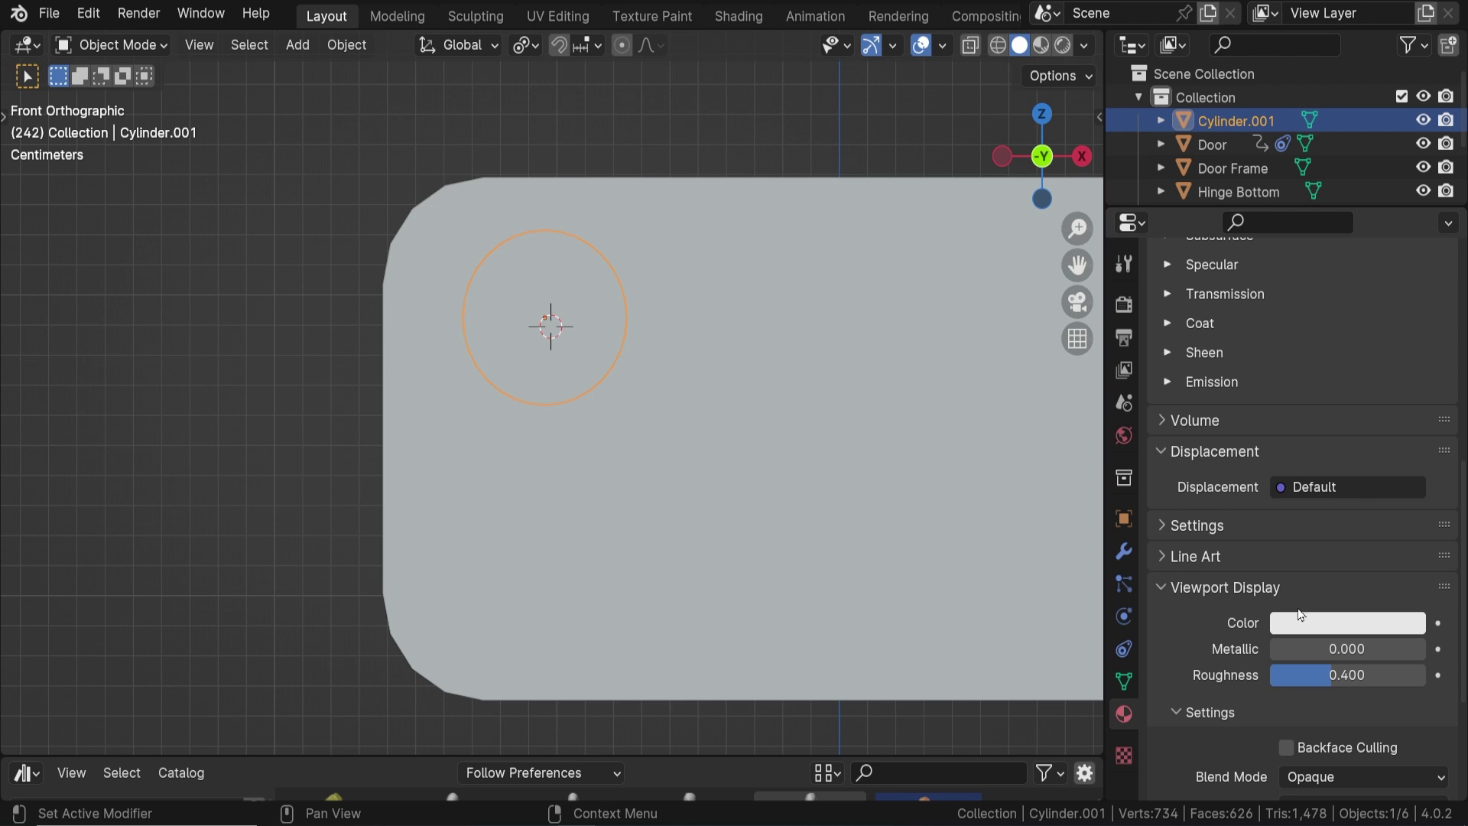
left_click(1328, 630)
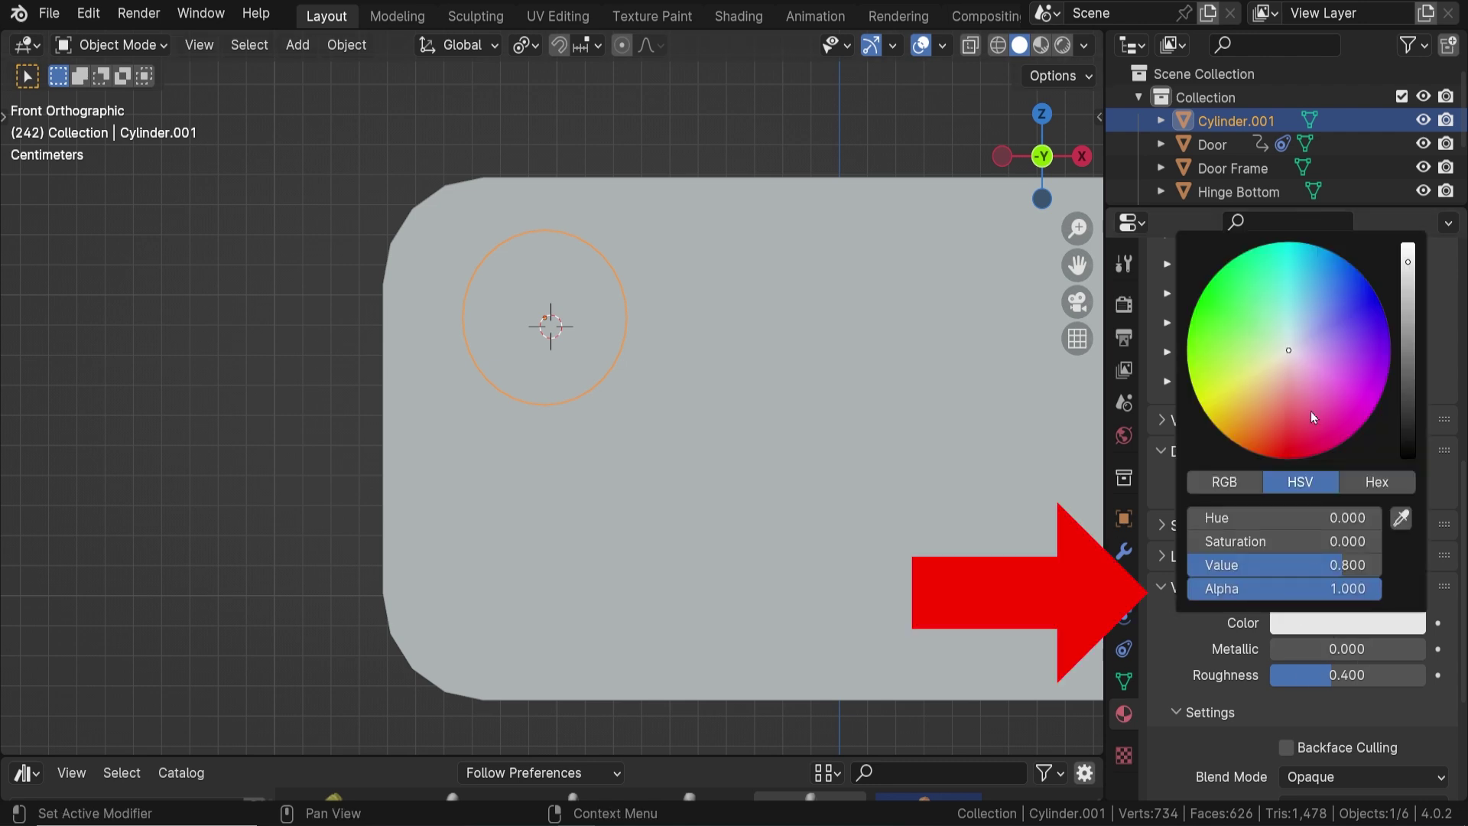
left_click_drag(1310, 411, 1284, 459)
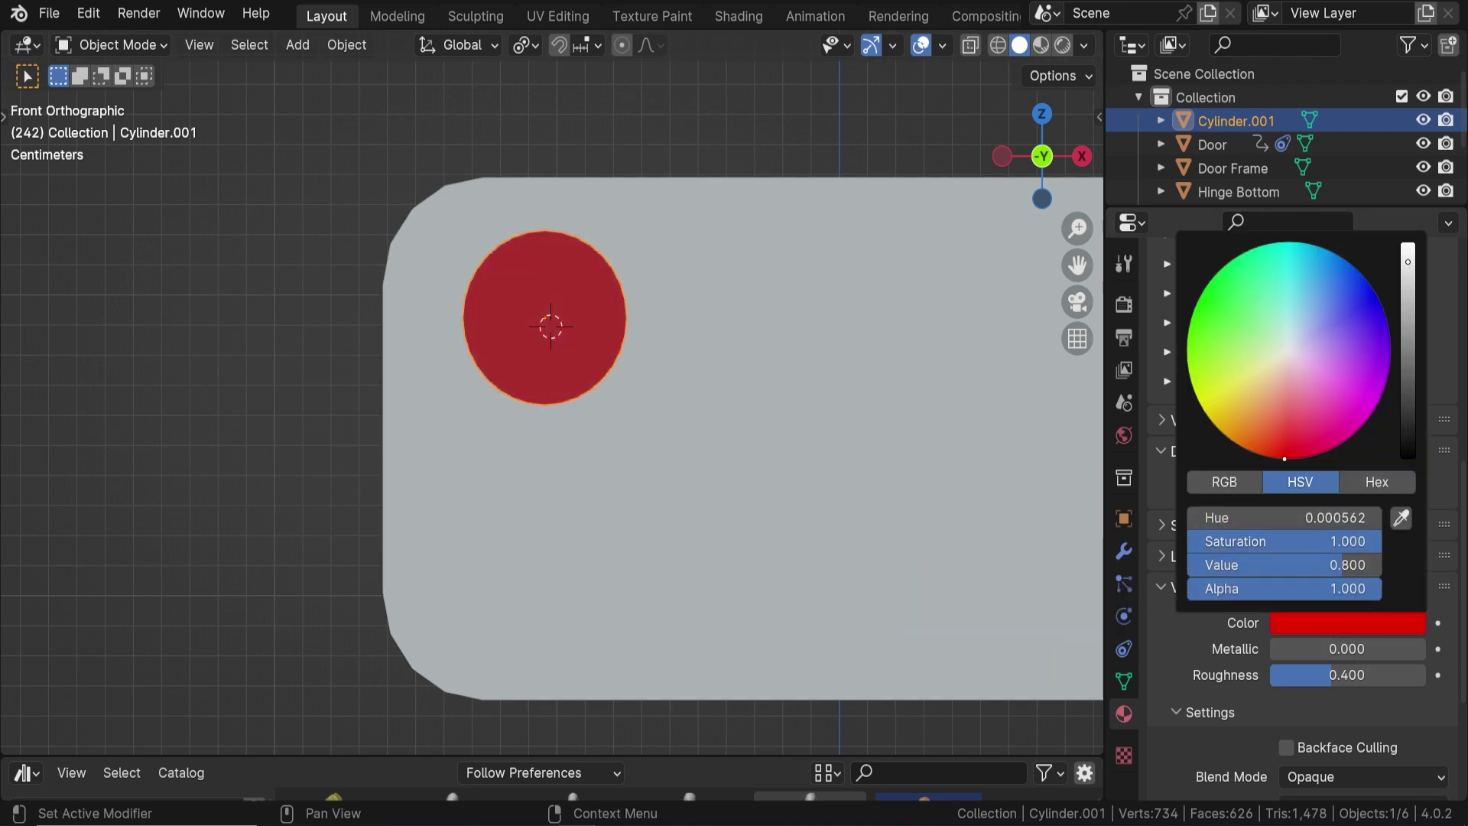
Shade the red button smooth and return to the front view
left_click(767, 415)
left_click(571, 327)
middle_click_drag(571, 327, 676, 378)
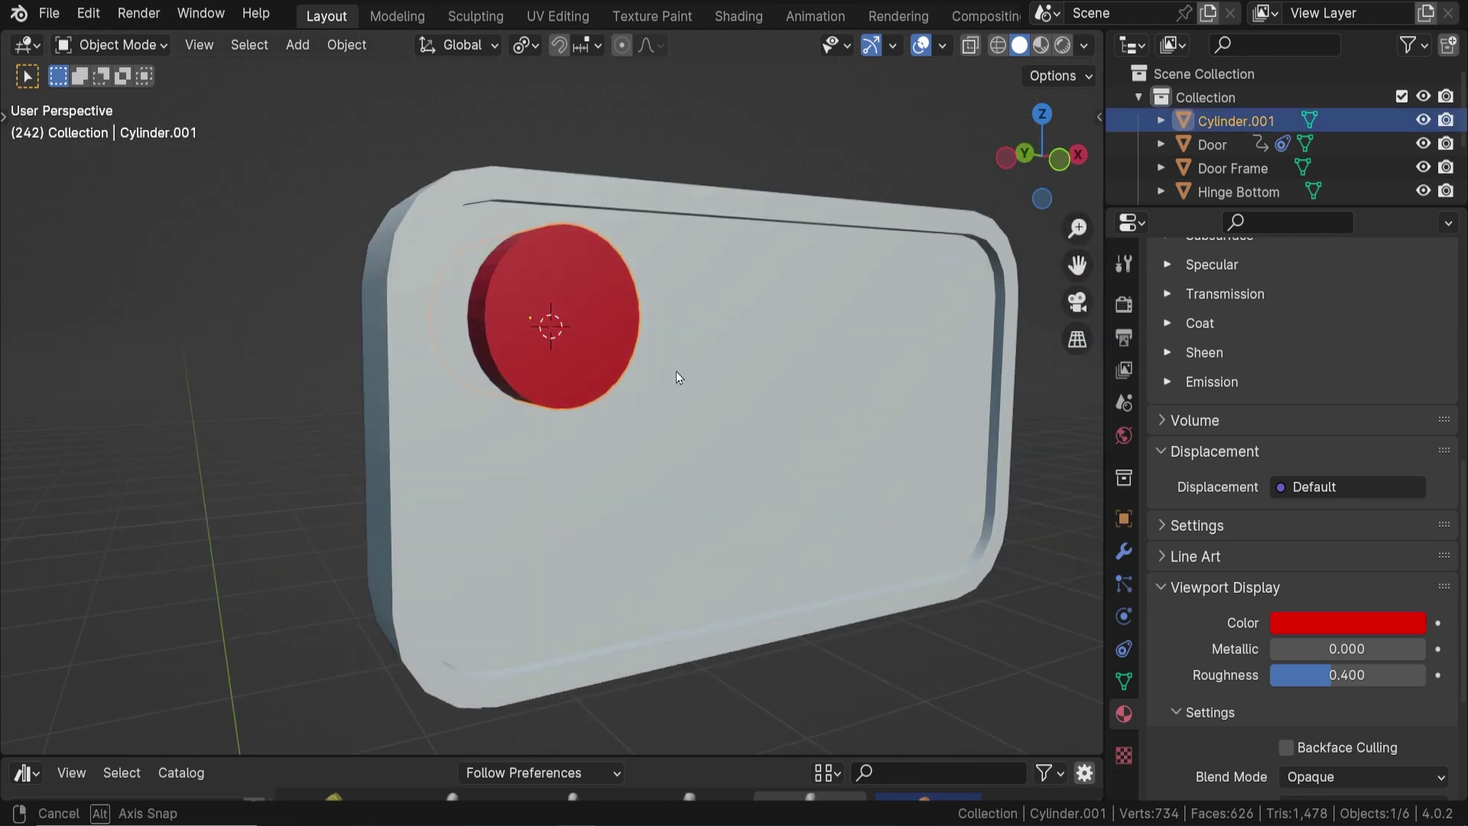
right_click(575, 296)
left_click(569, 269)
key("KP_1")
Add a text object reading 'Open' and 'Close' on two lines
key("shift+a")
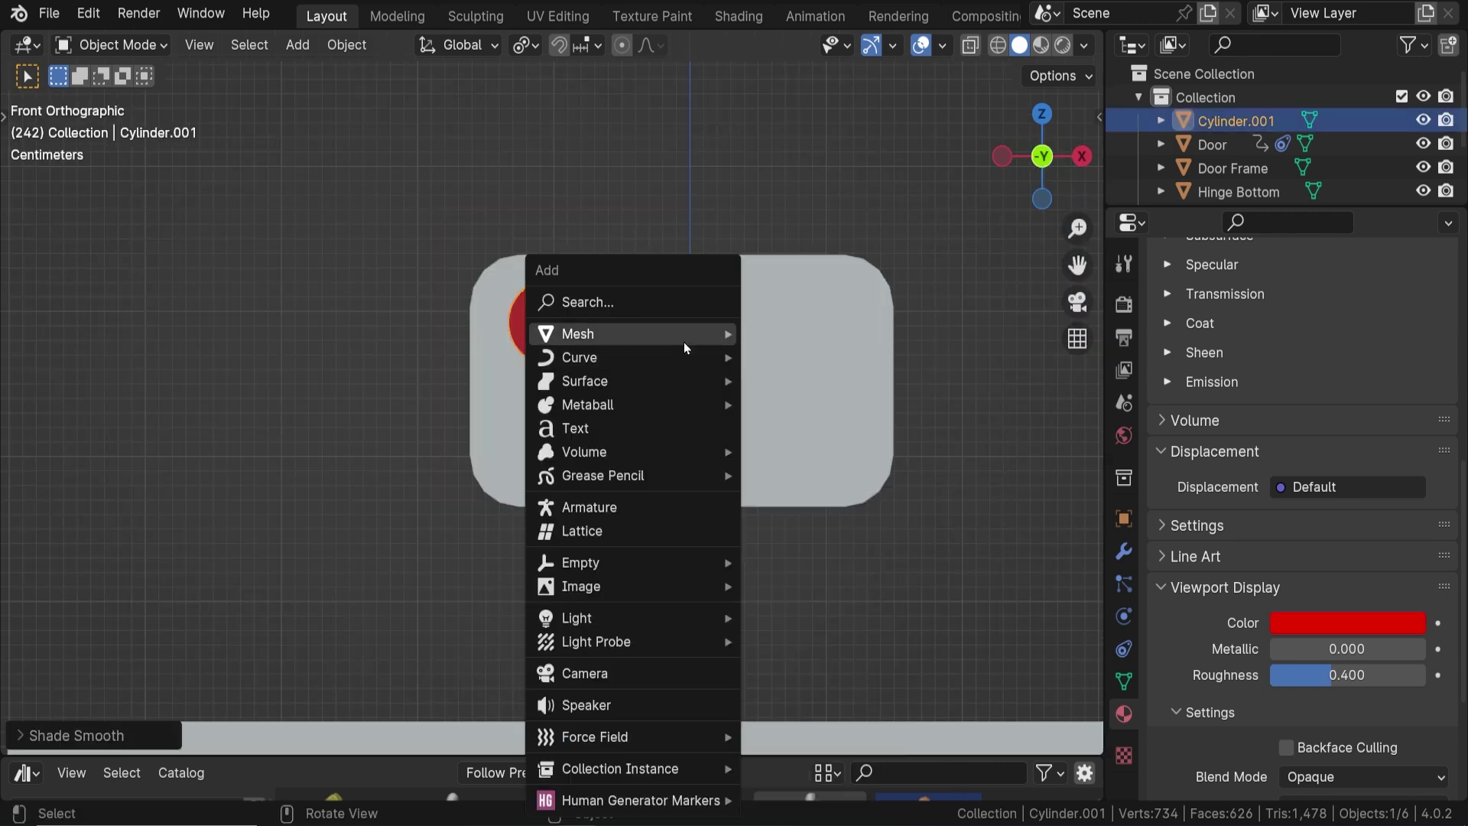
left_click(644, 427)
middle_click_drag(787, 405, 815, 517)
scroll(646, 492, "down", 5)
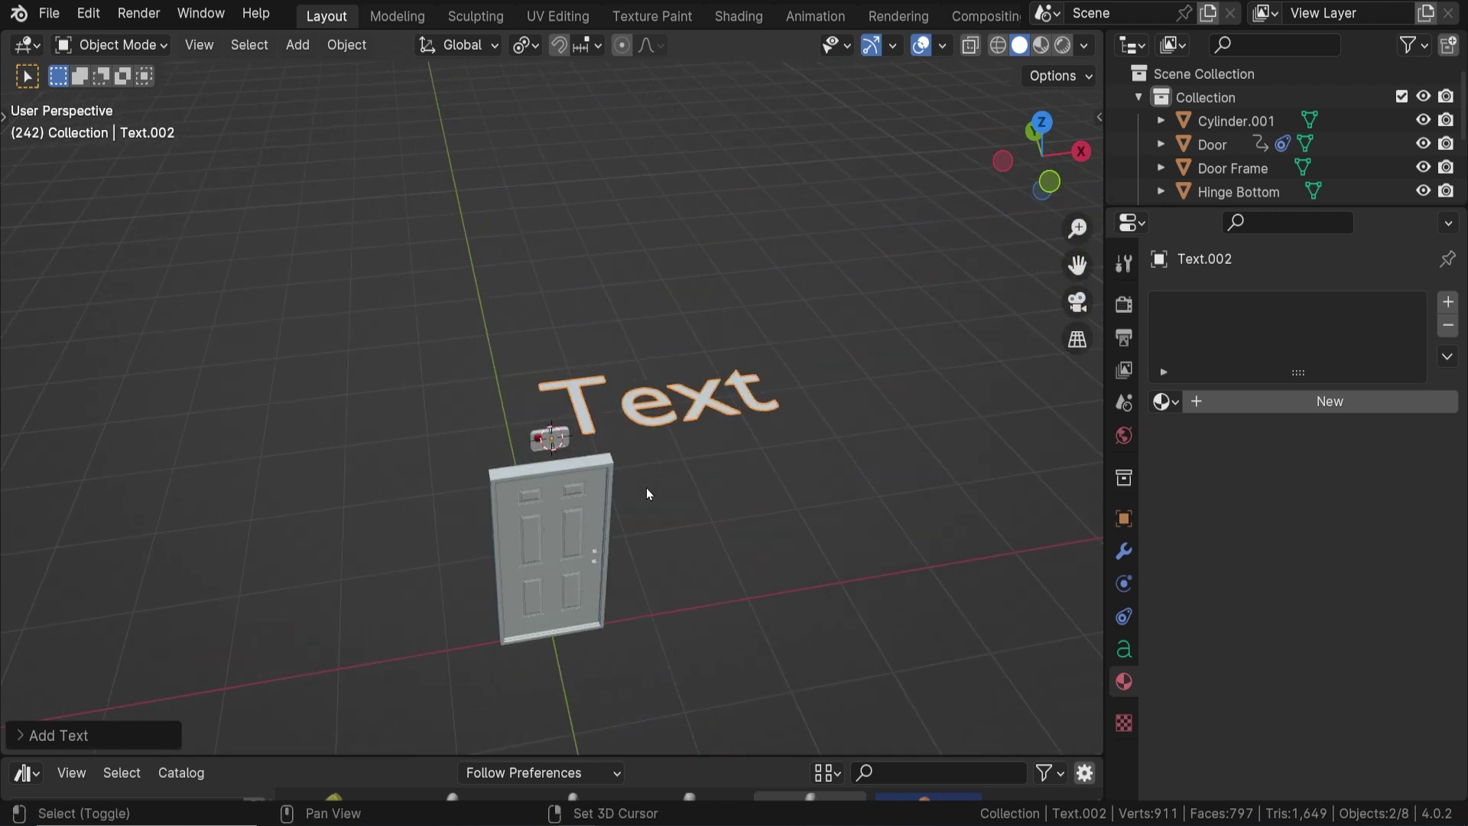
scroll(645, 492, "up", 2)
key("Tab")
key("BackSpace")
key("BackSpace")
key("BackSpace")
key("BackSpace")
type("Open")
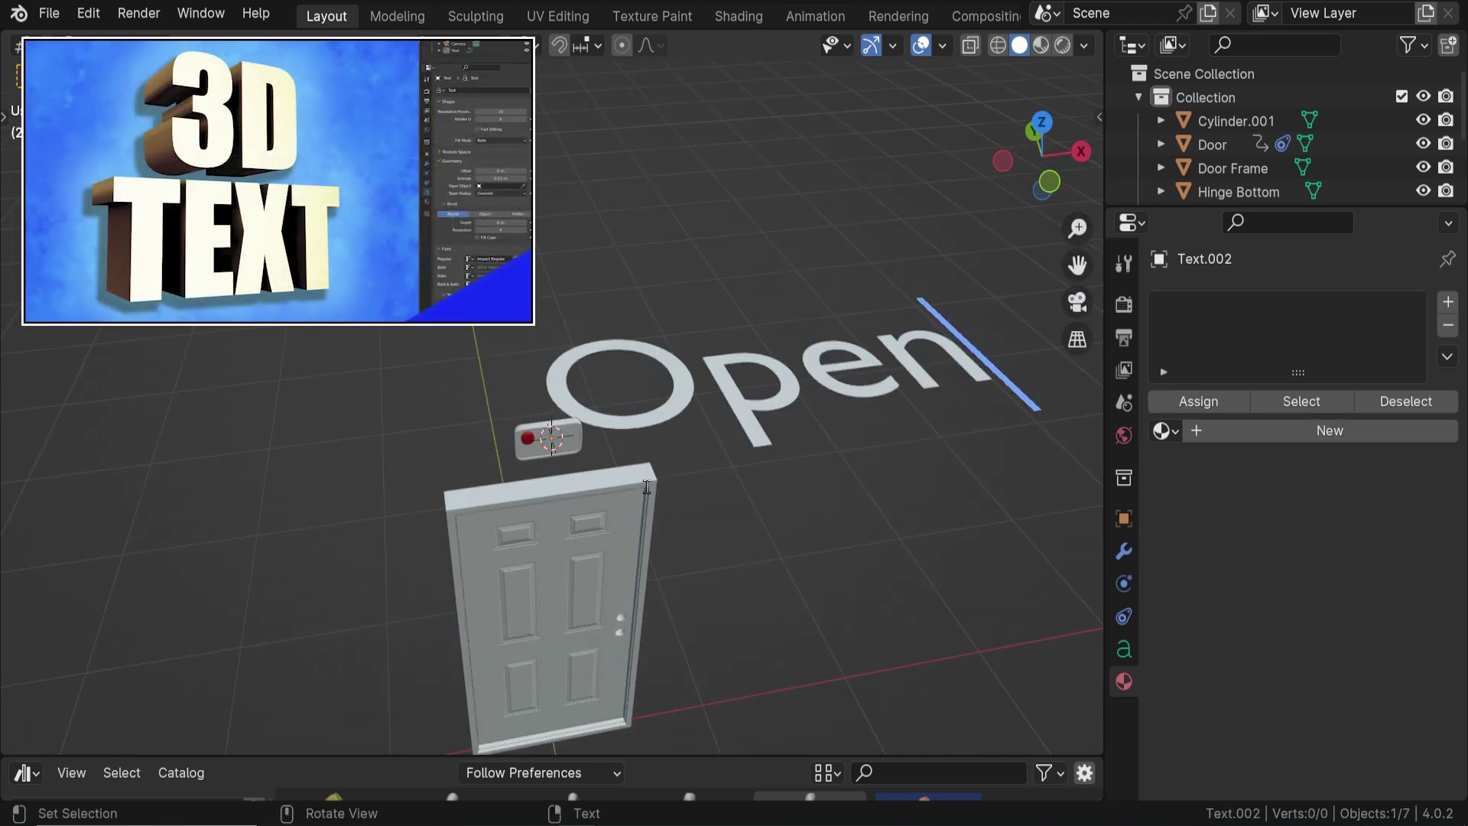
key("Return")
type("Close")
key("Tab")
Rotate the text 90° about X, shrink it and place it beside the red button
type("r")
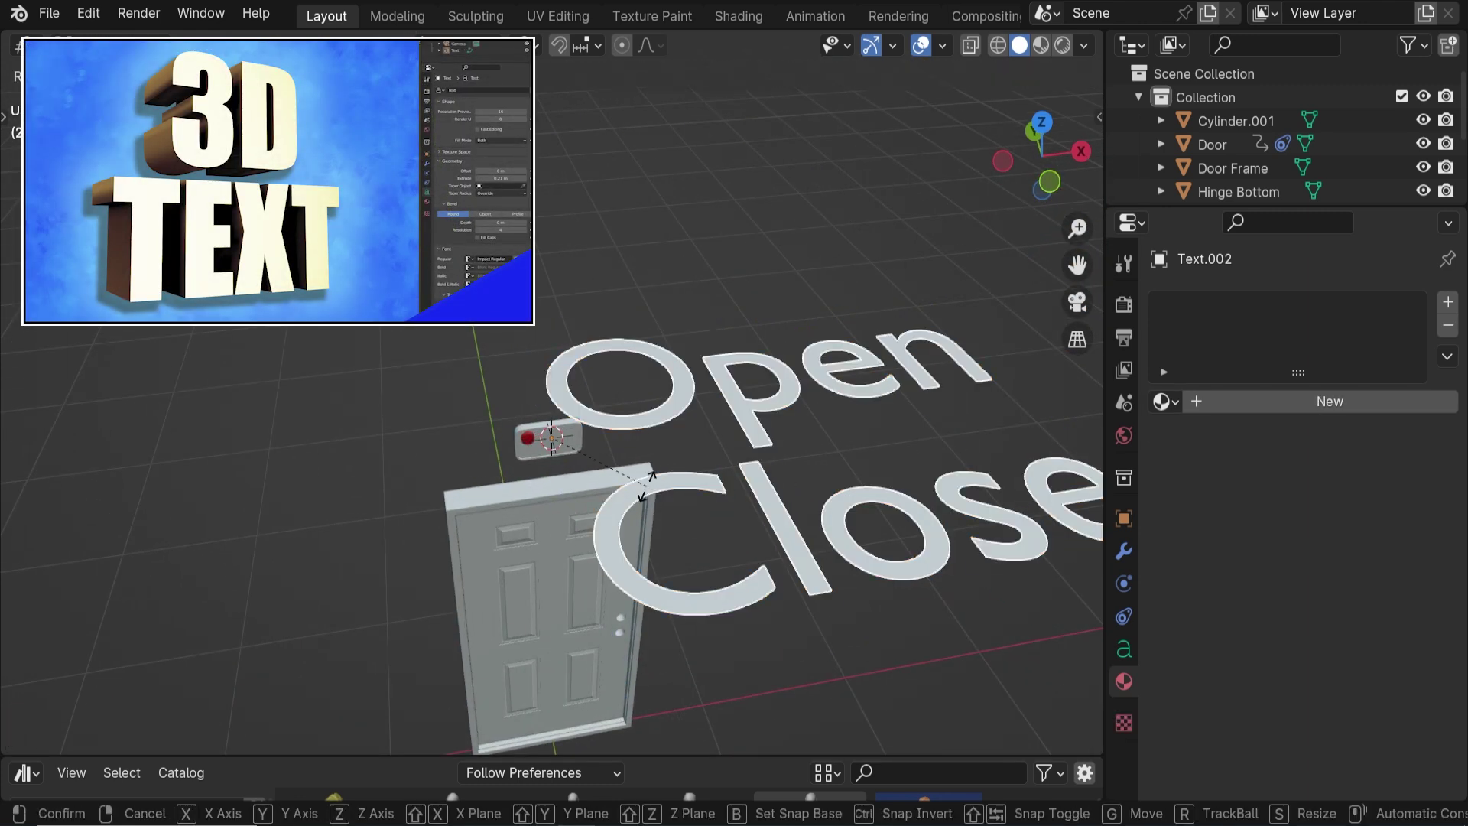
type("x90")
key("Return")
key("KP_1")
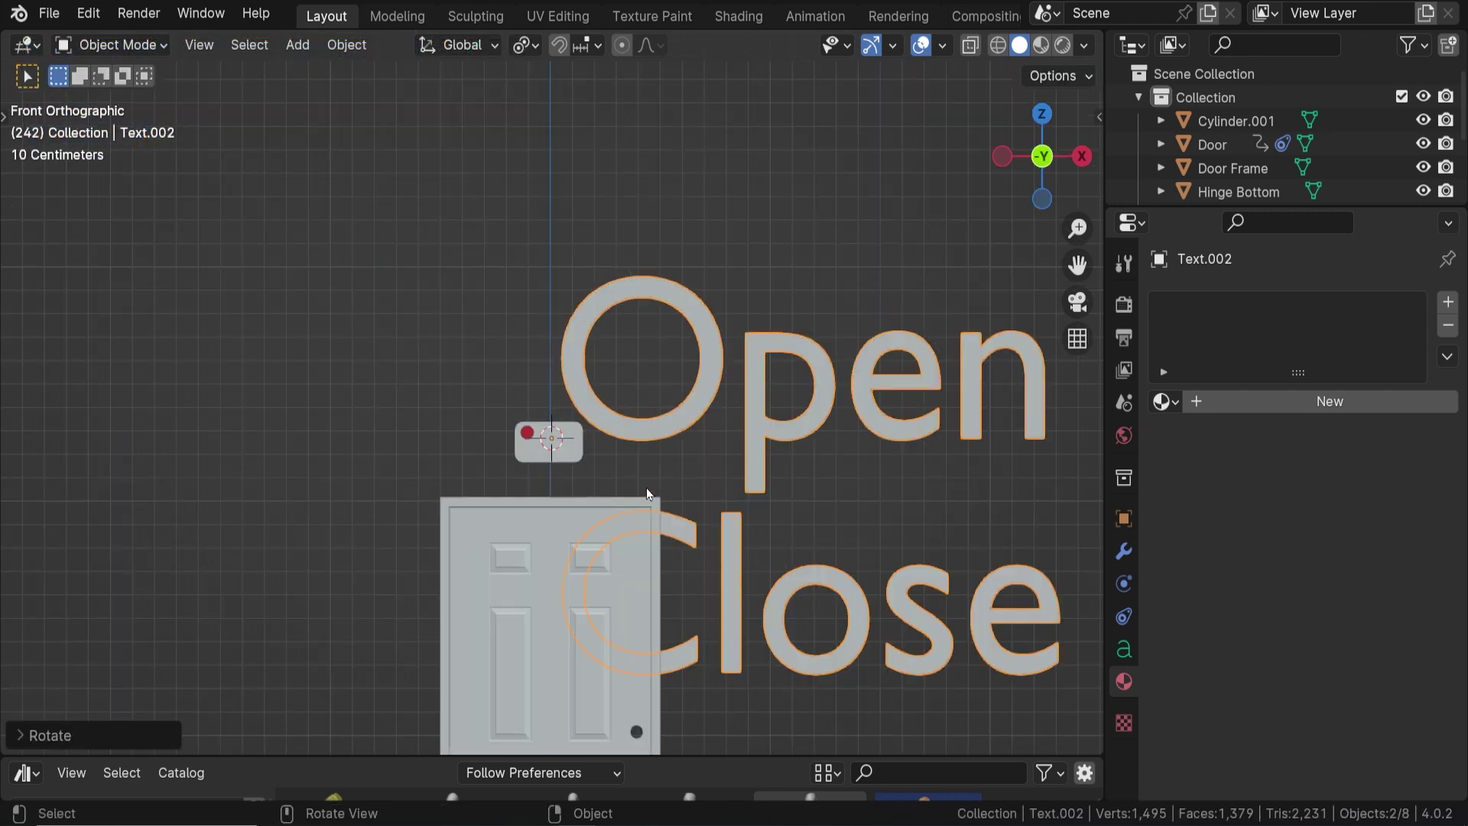
middle_click_drag(646, 496, 567, 396, "shift")
key("s")
left_click(488, 288)
key("KP_Decimal")
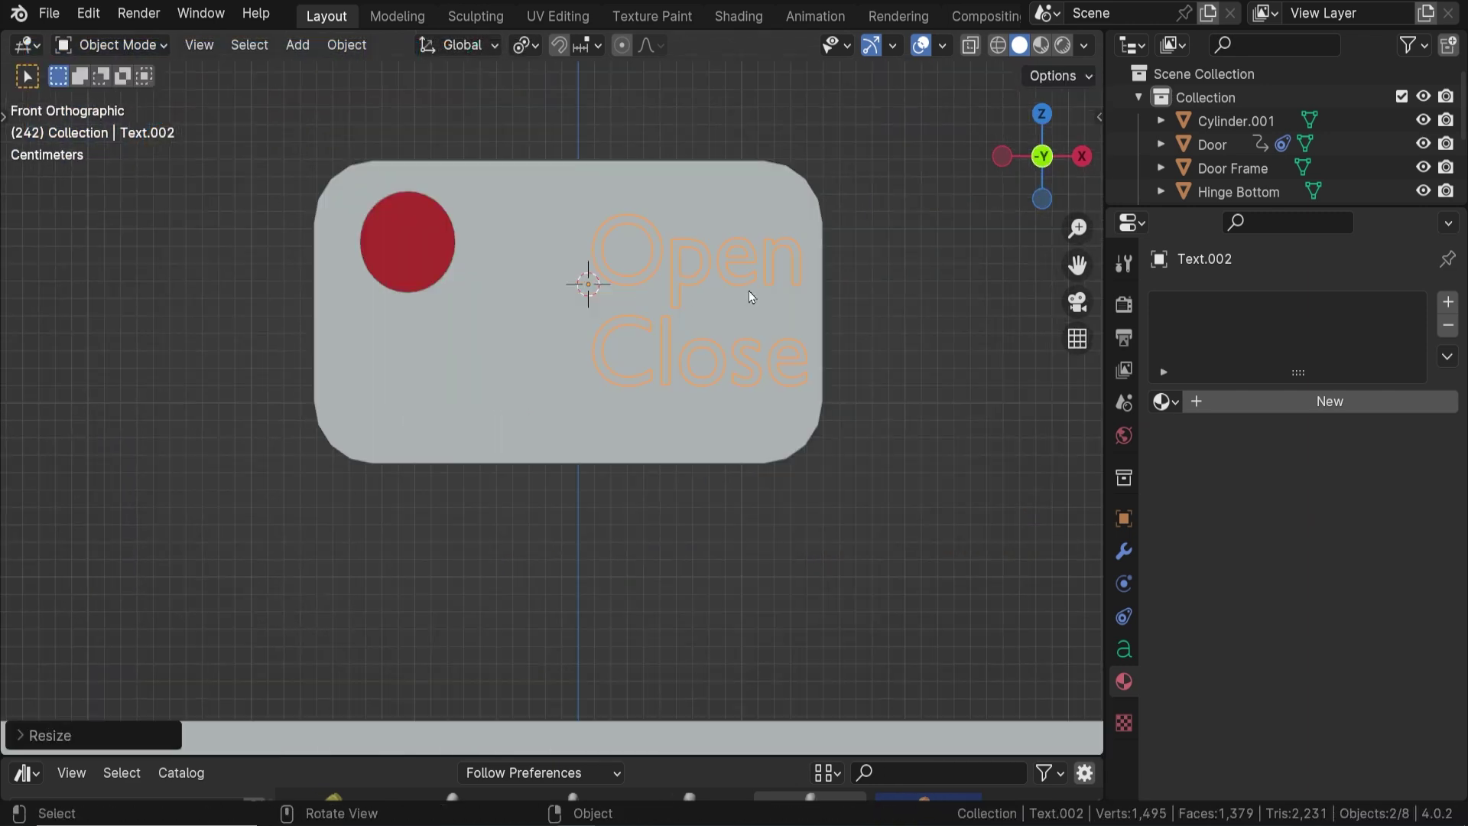
key("g")
left_click(675, 288)
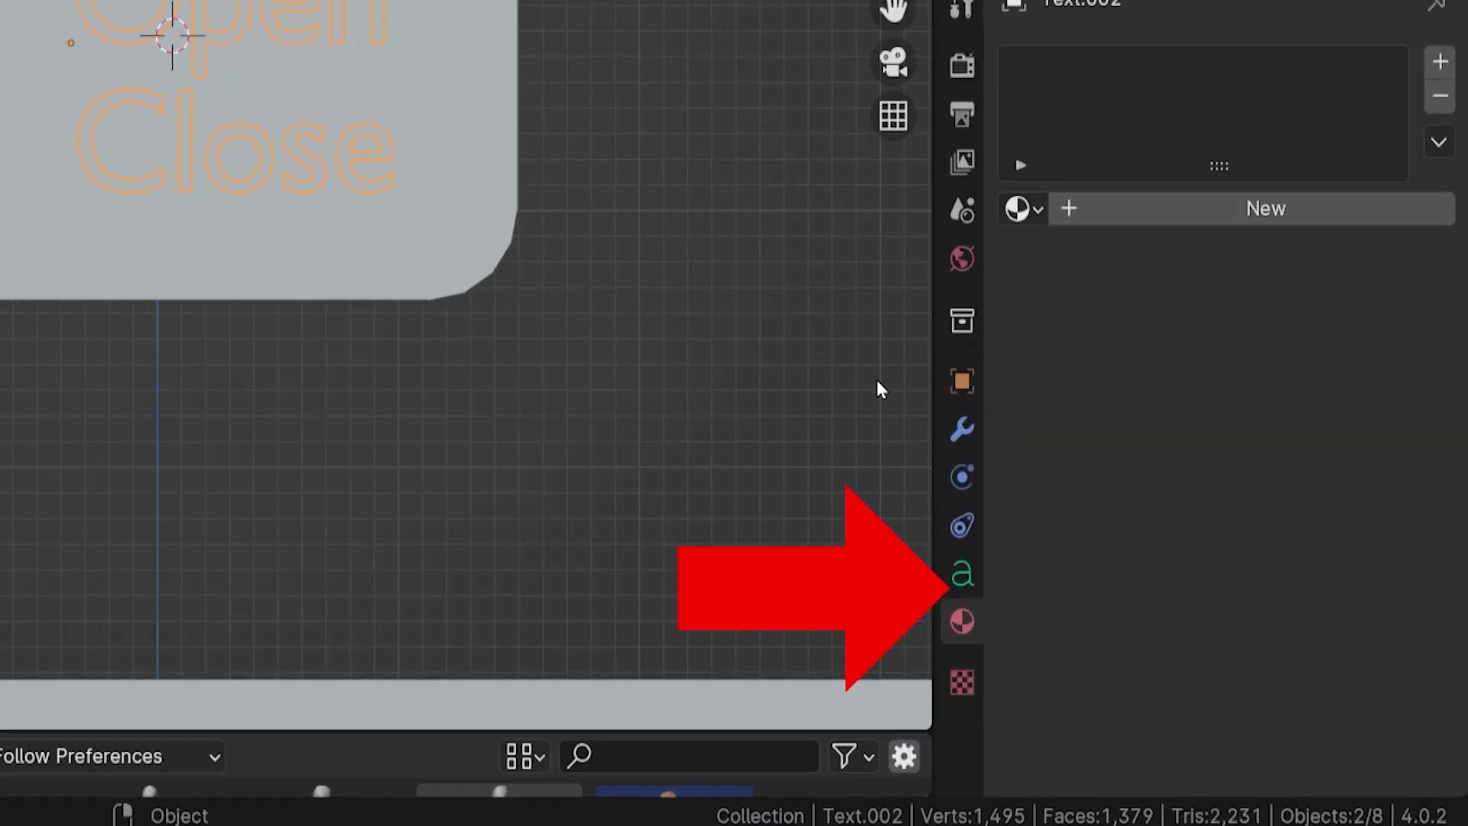
Set the text's line spacing to 1.4 and extrusion to 0.08 m
left_click(1123, 649)
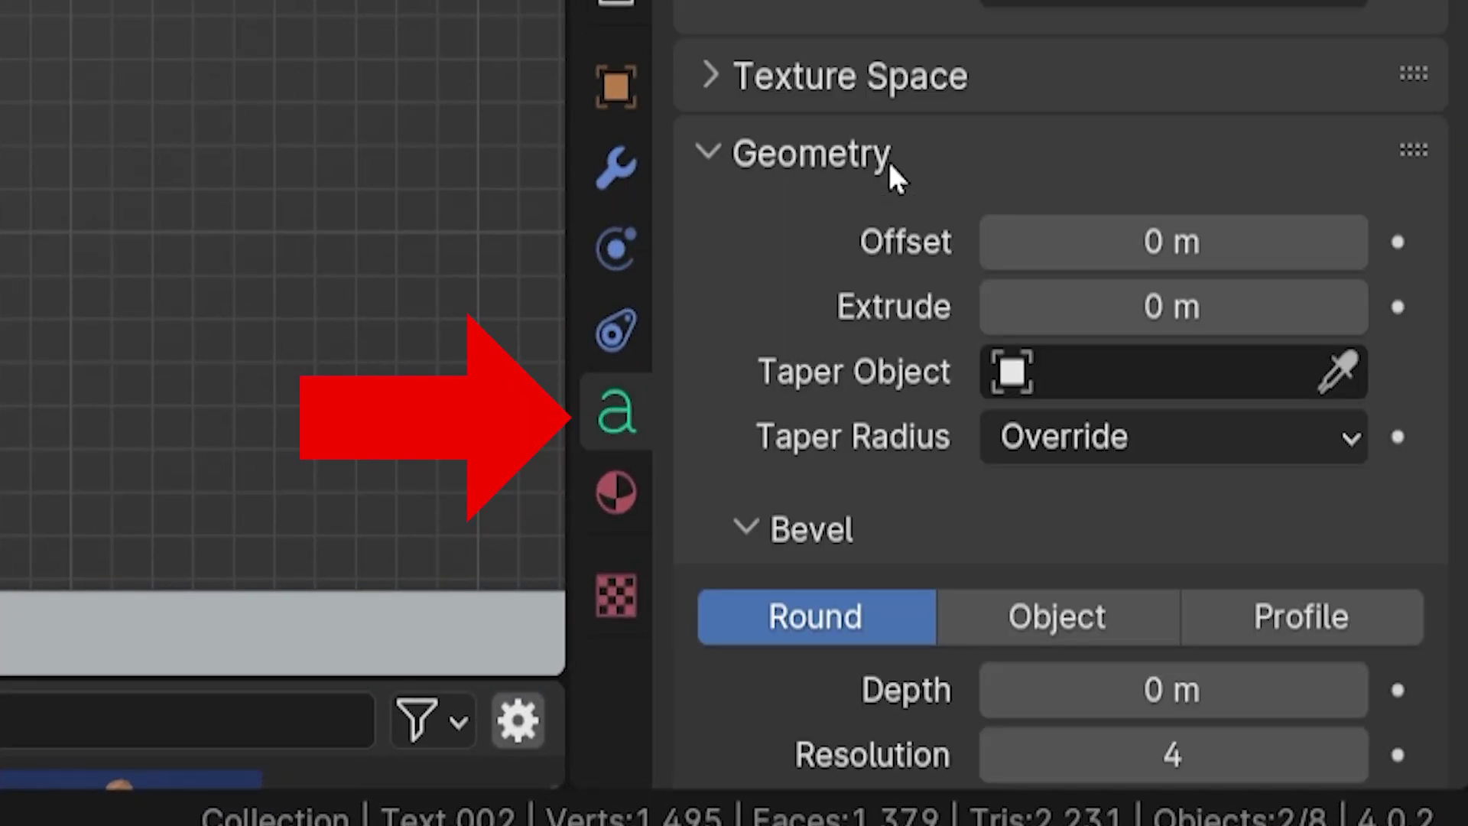
scroll(888, 162, "down", 5)
scroll(888, 162, "down", 3)
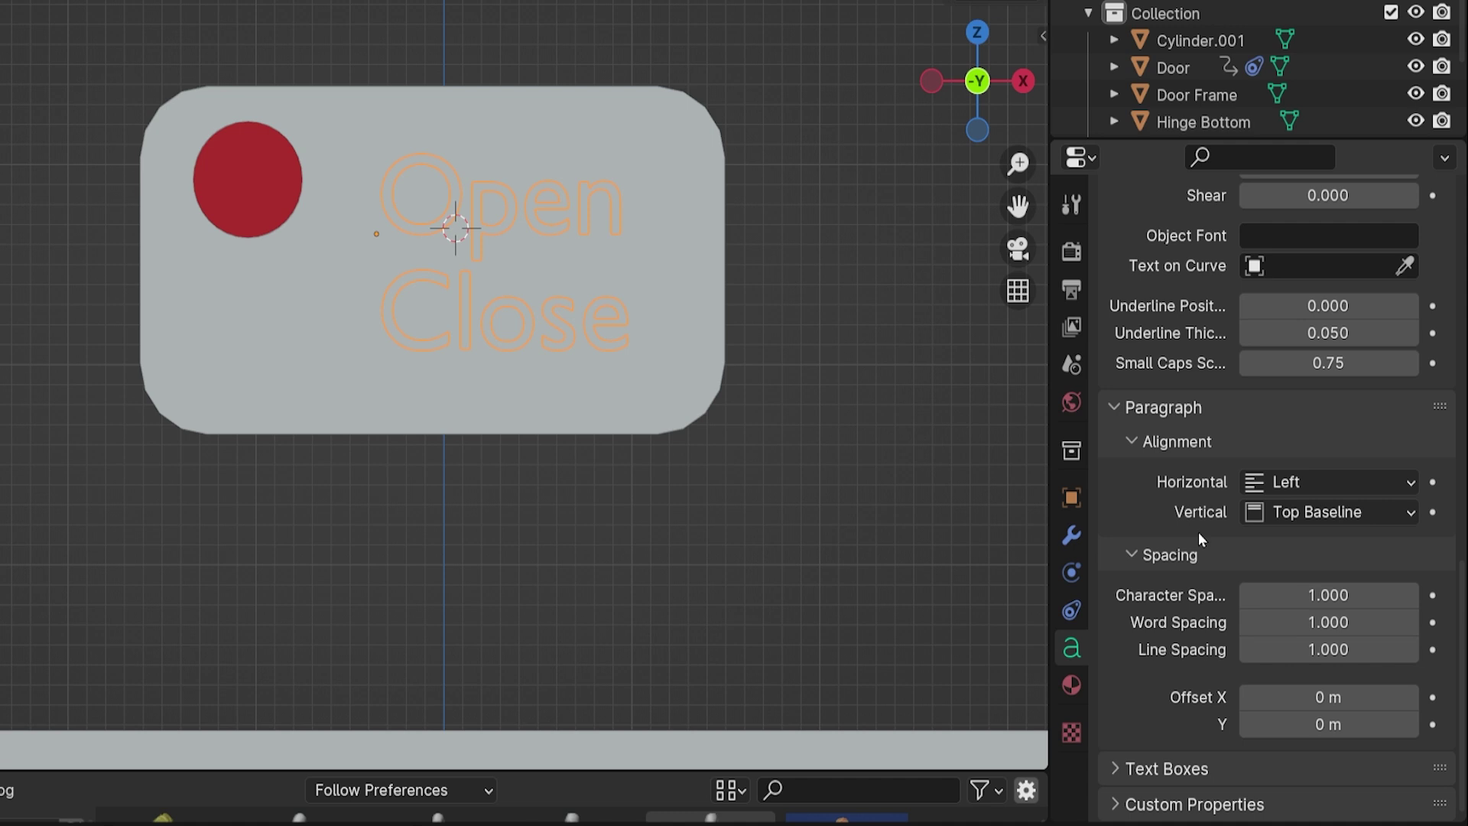
left_click(1411, 650)
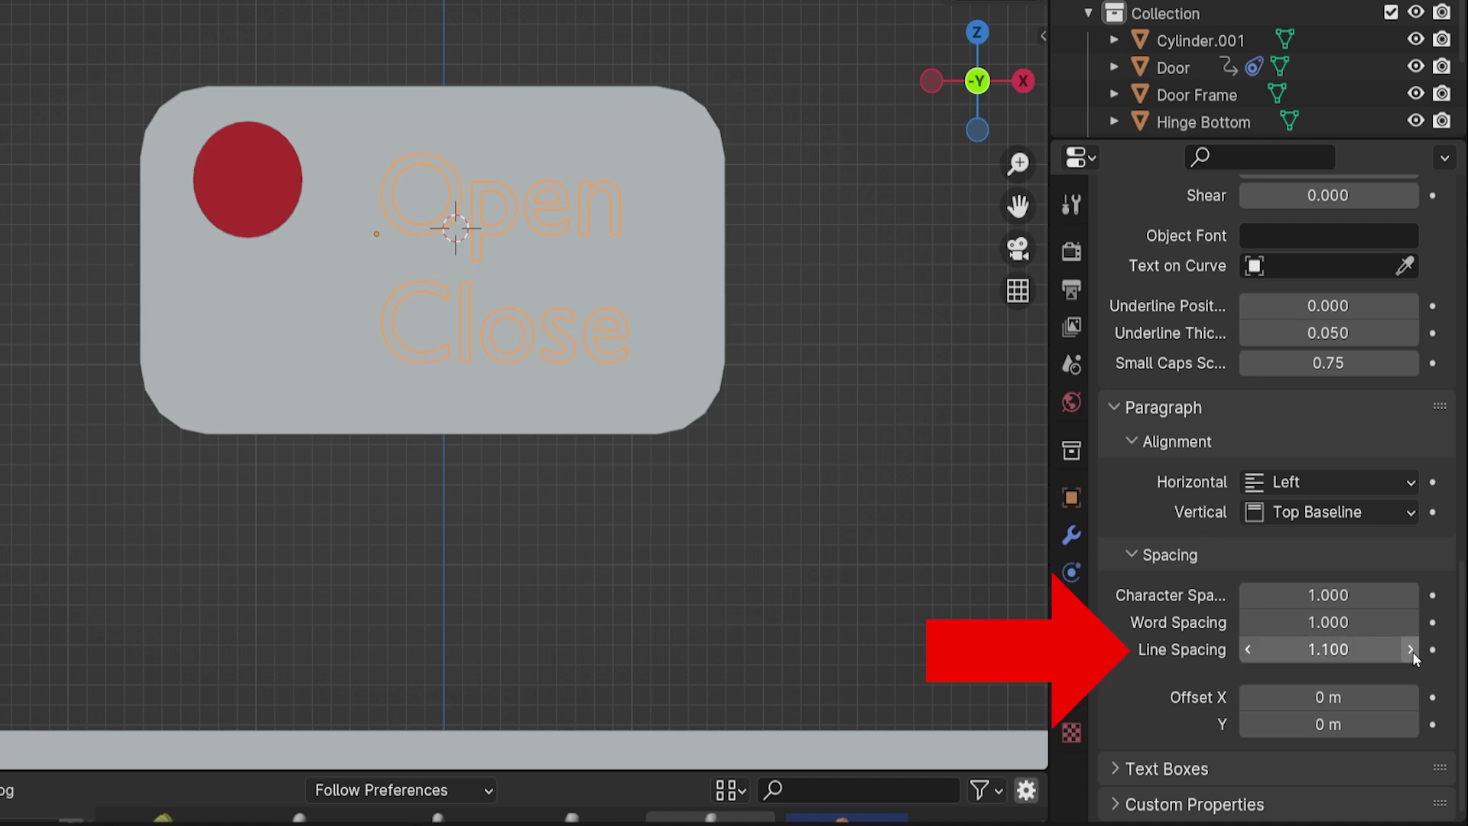
left_click(1411, 650)
left_click(1412, 650)
left_click(1411, 650)
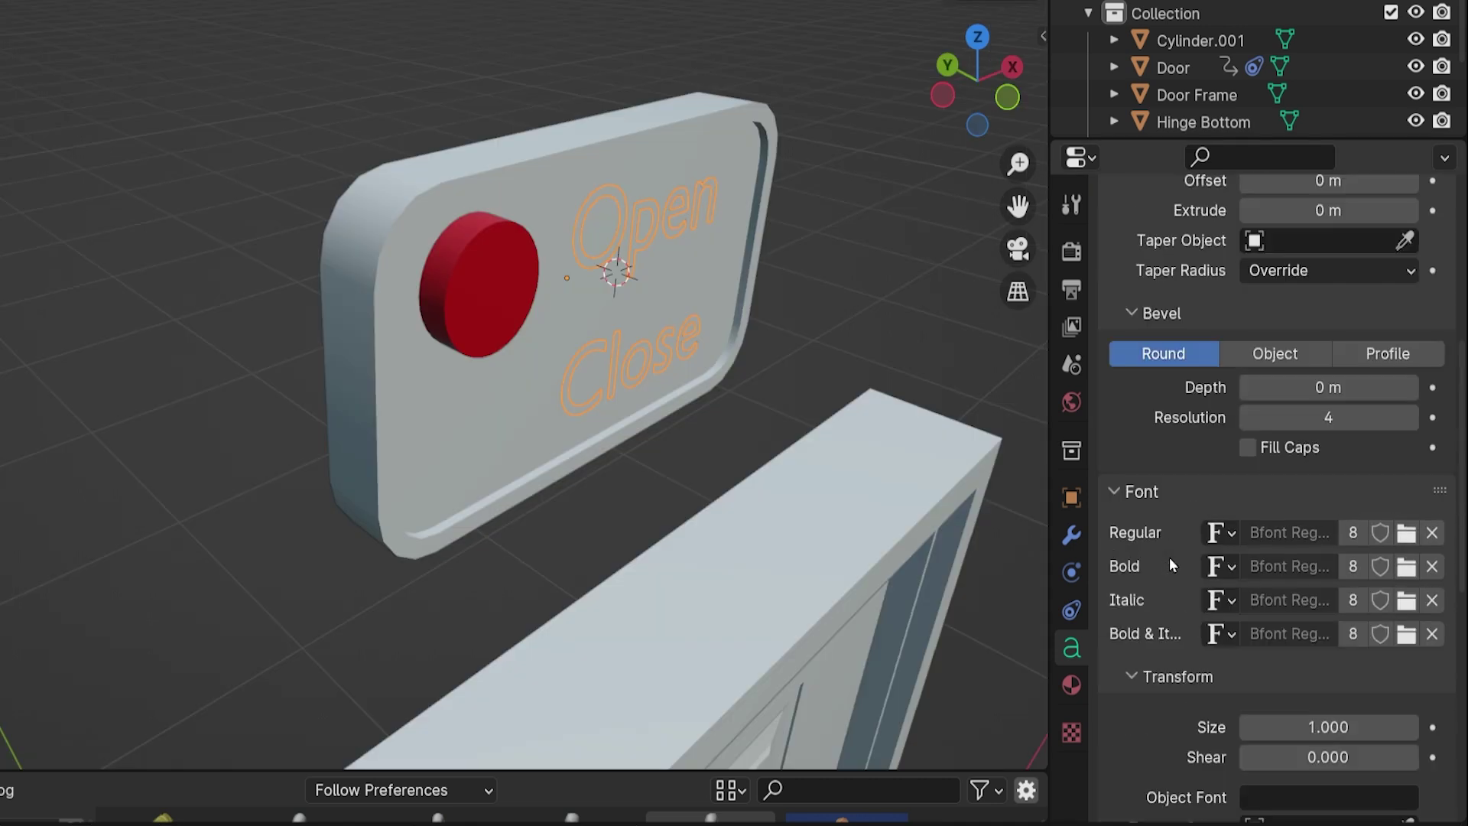
scroll(1168, 557, "up", 5)
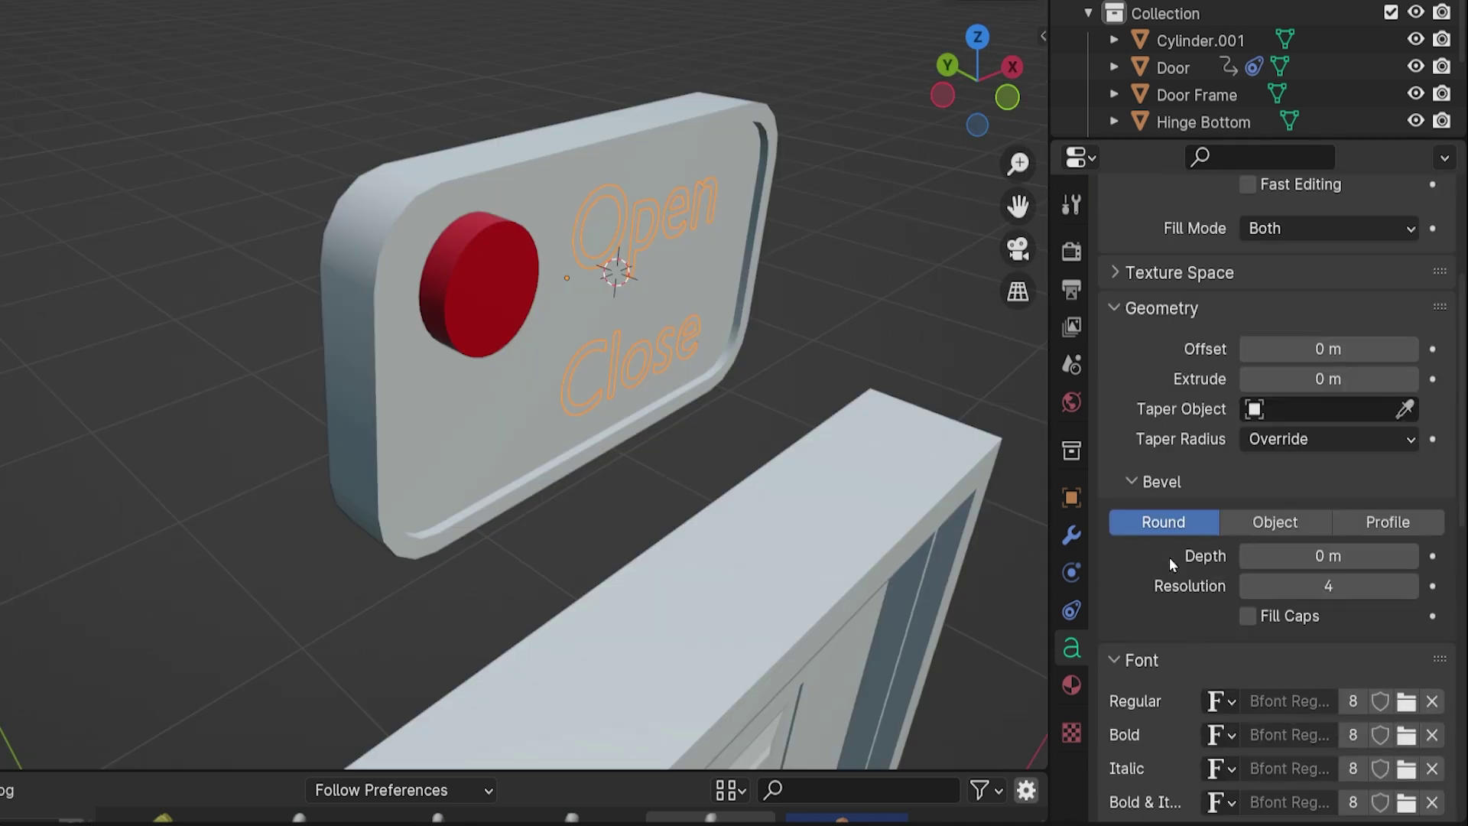
scroll(1169, 557, "up", 2)
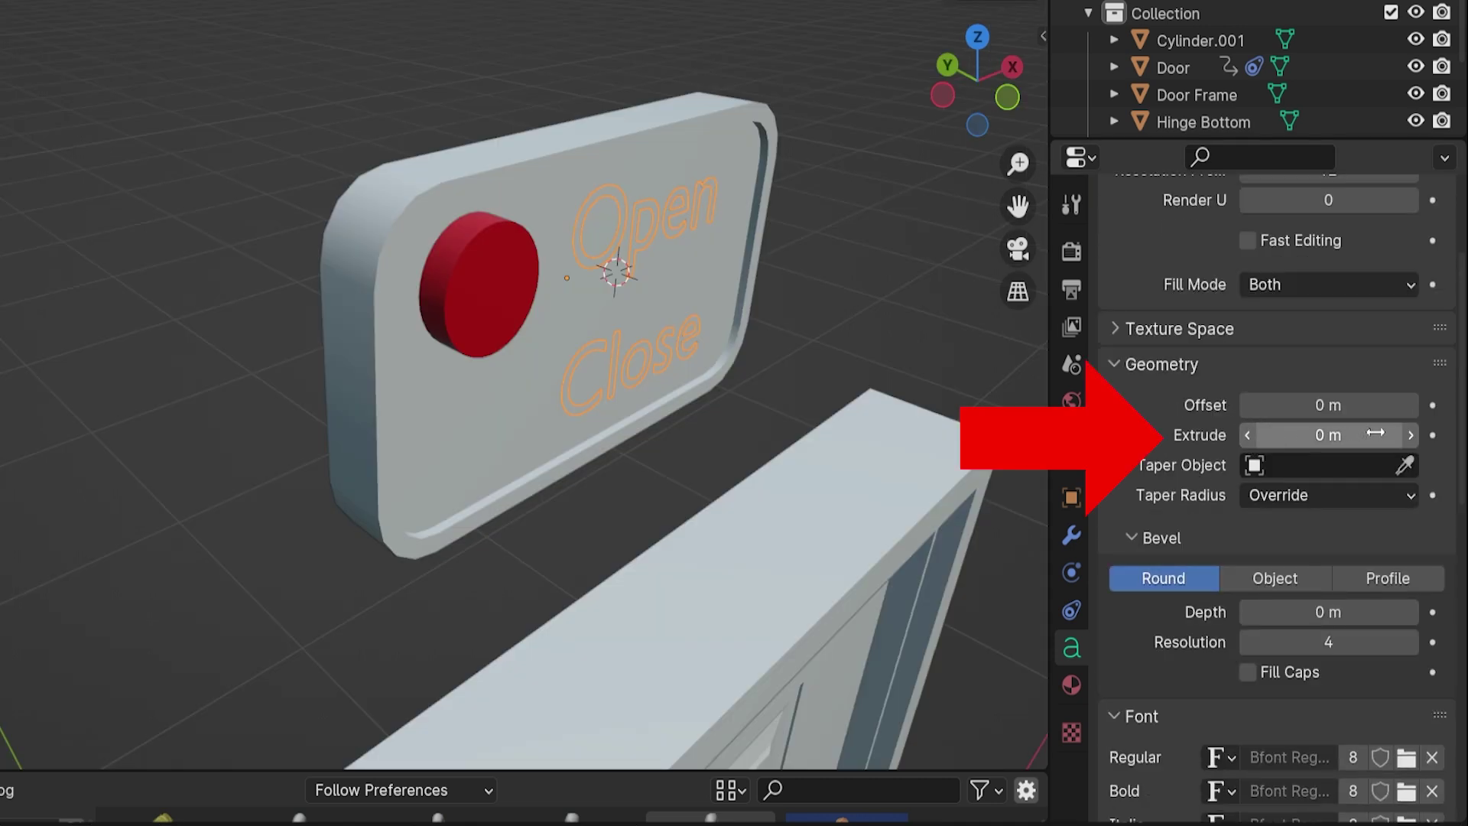
left_click(1411, 435)
left_click(1411, 435)
left_click(1411, 435)
left_click(1411, 435)
left_click(1411, 435)
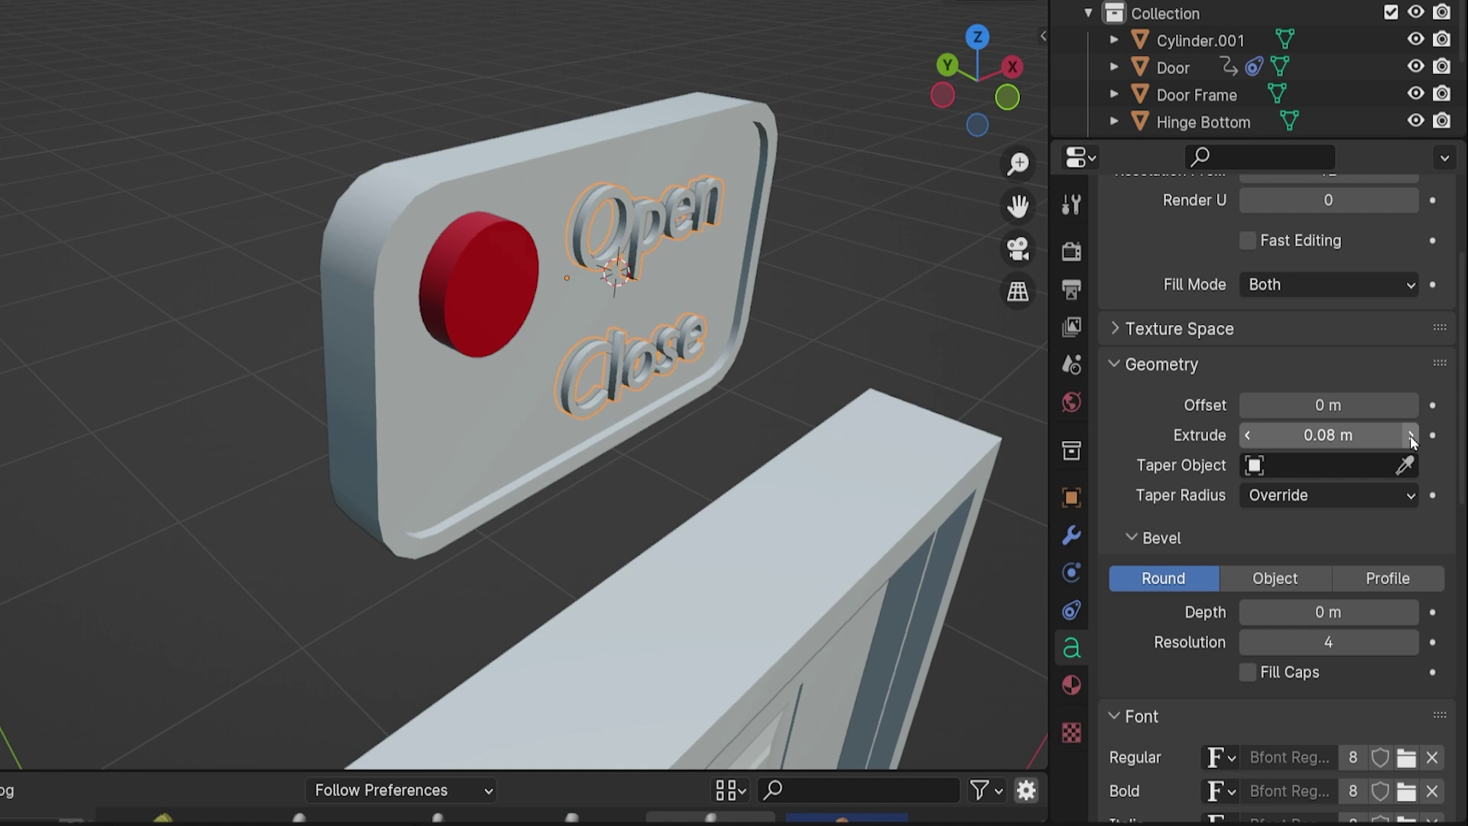
Give the text a new material with black Base Color and black Viewport Display color
left_click(1073, 682)
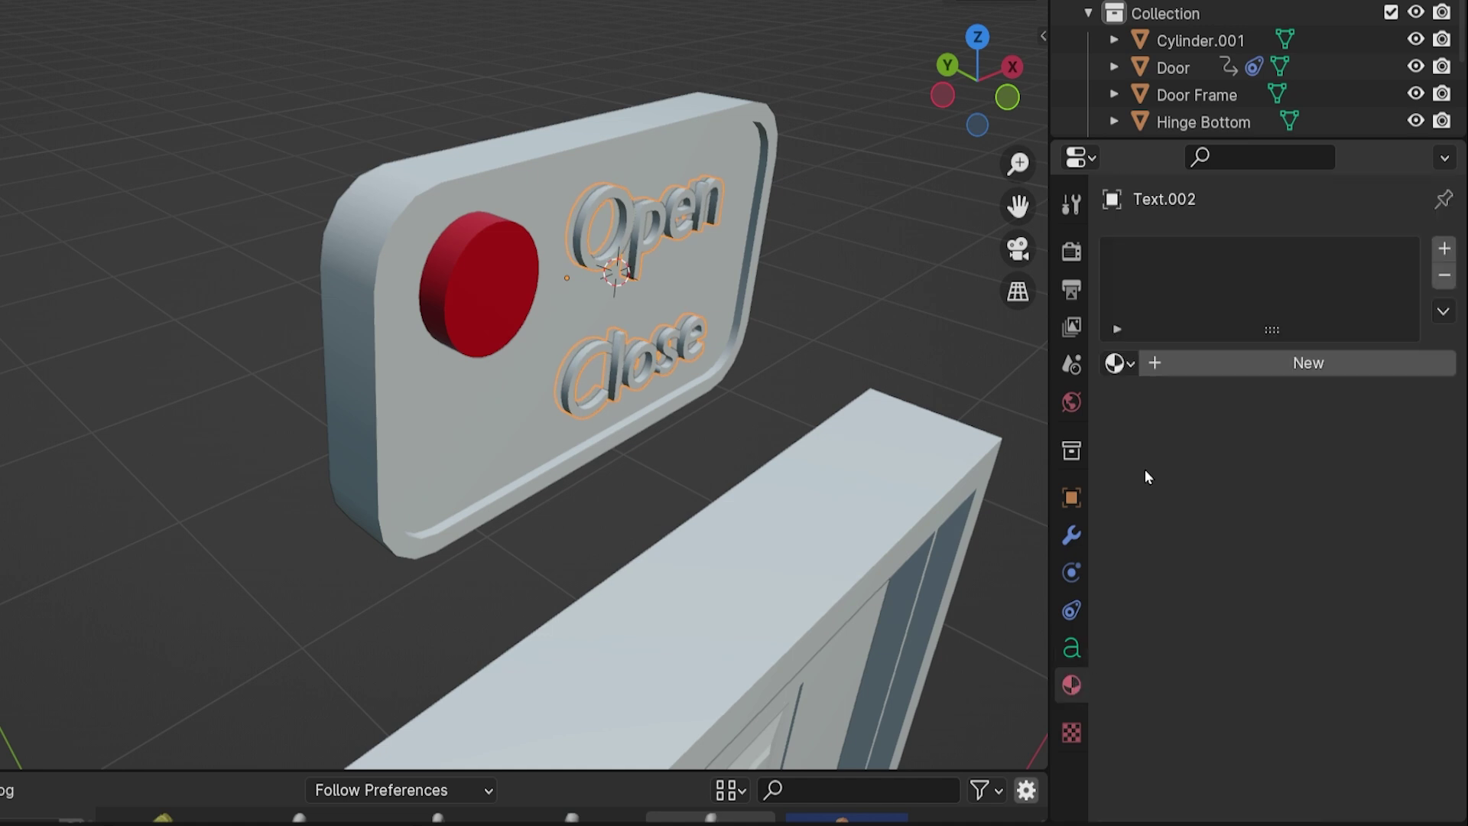
left_click(1154, 362)
left_click(1292, 534)
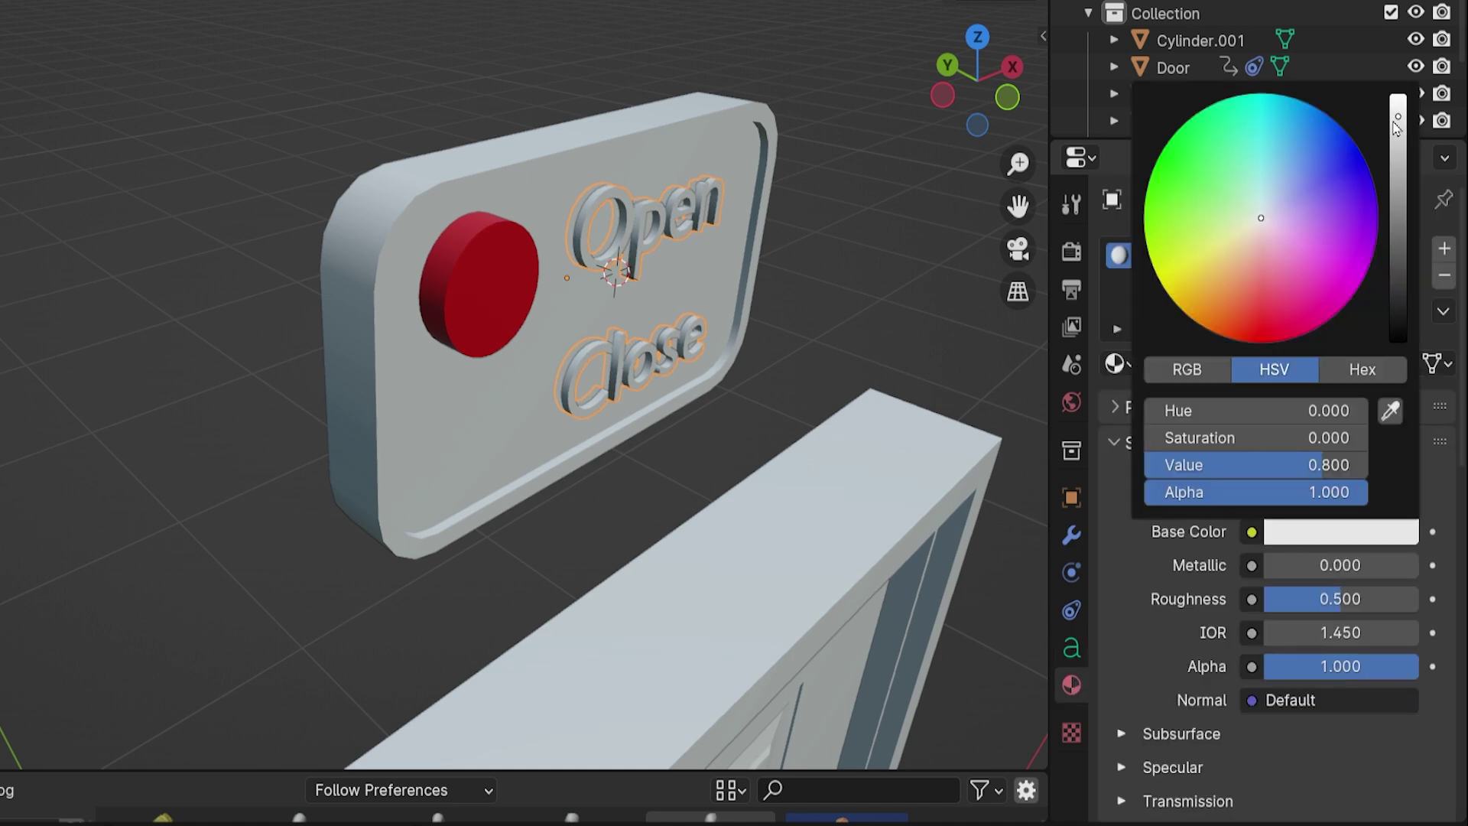
left_click_drag(1397, 123, 1397, 342)
scroll(1150, 675, "down", 4)
scroll(1150, 676, "down", 10)
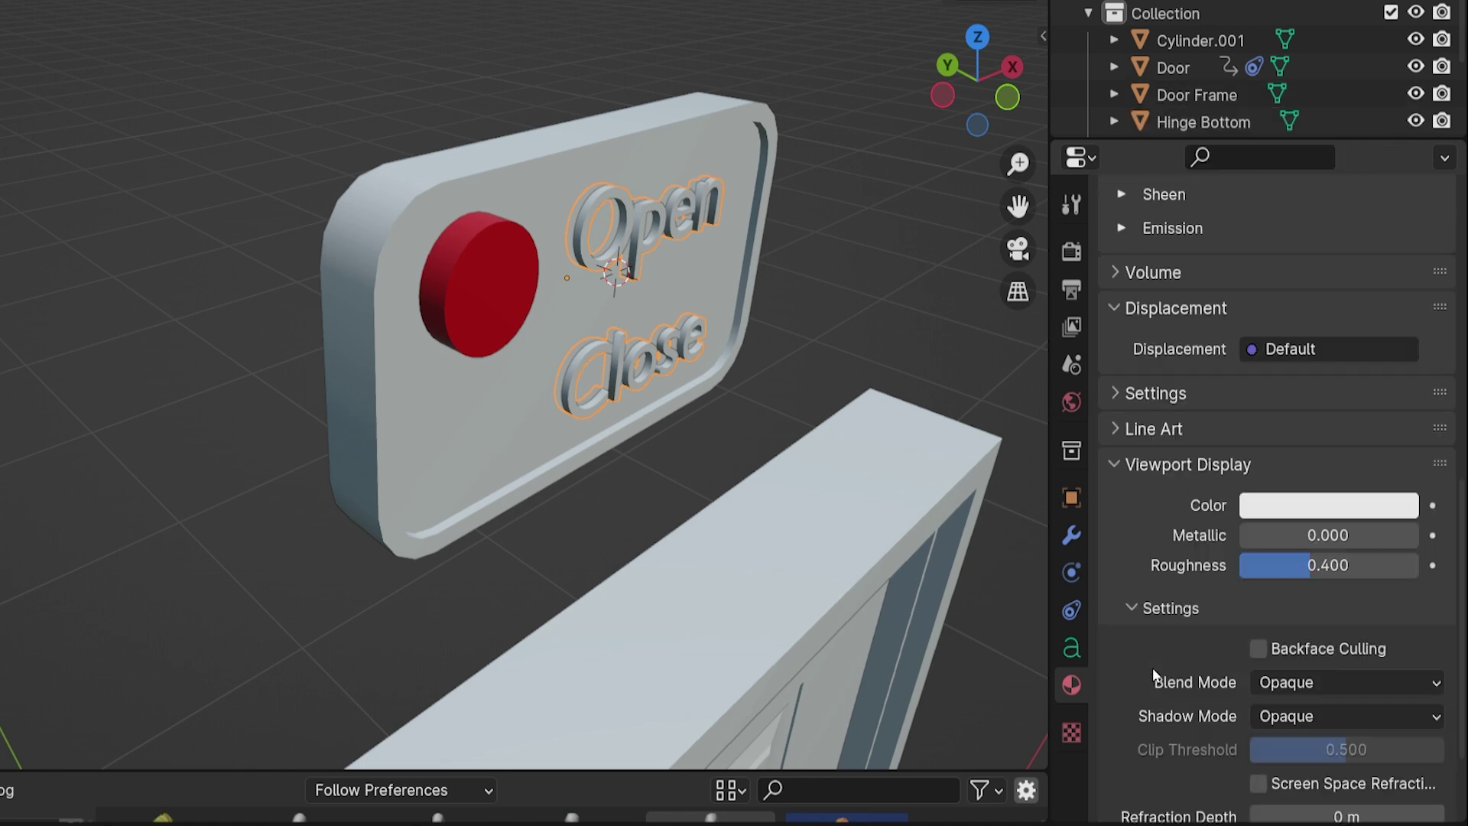
left_click(1268, 385)
left_click_drag(1396, 6, 1398, 252)
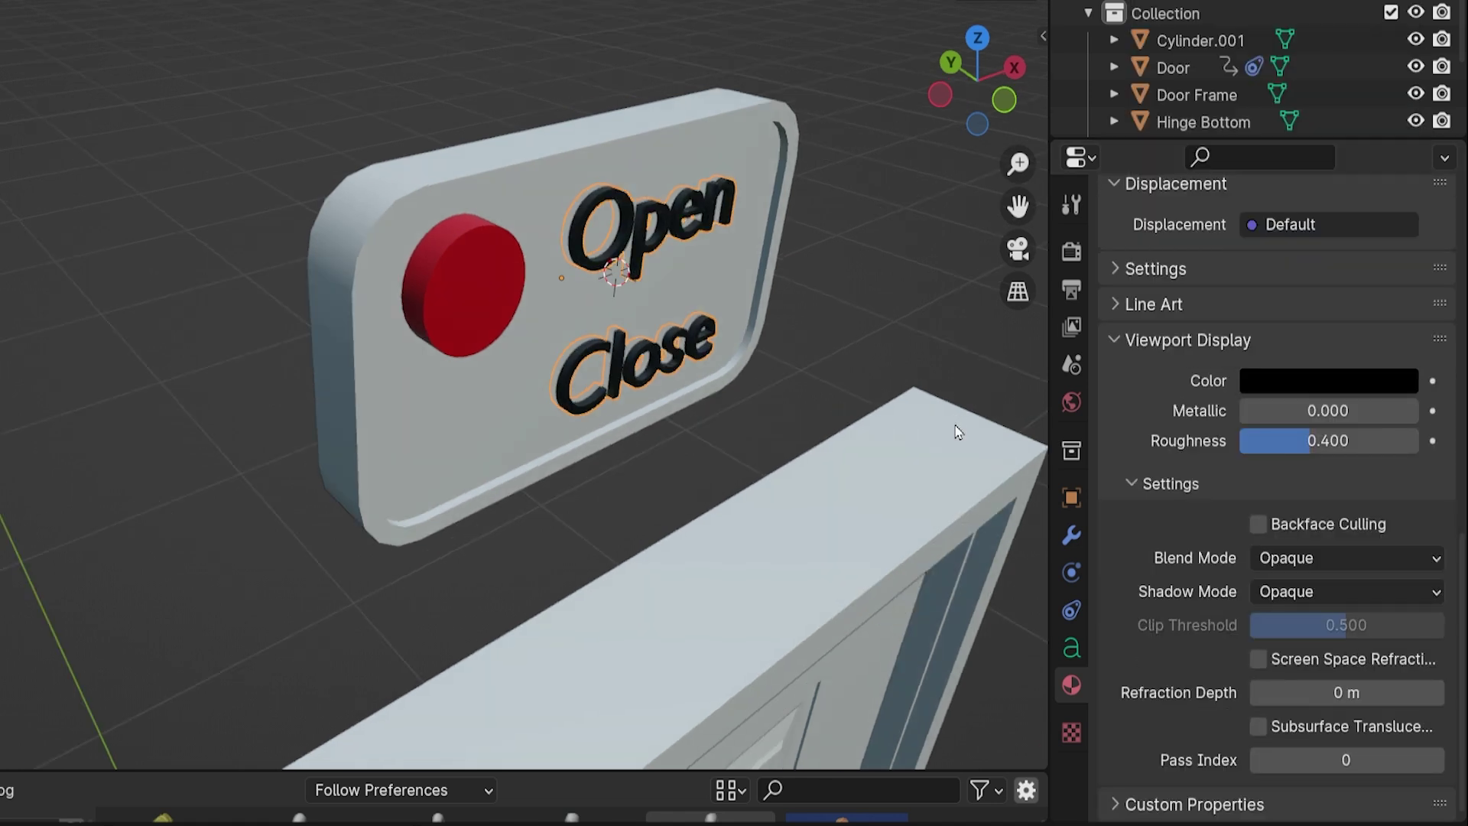
Duplicate the text, rotate the copy about Z and place it on the plate's back
key("shift+d")
left_click(770, 344)
middle_click_drag(502, 402, 688, 382)
key("r")
key("z")
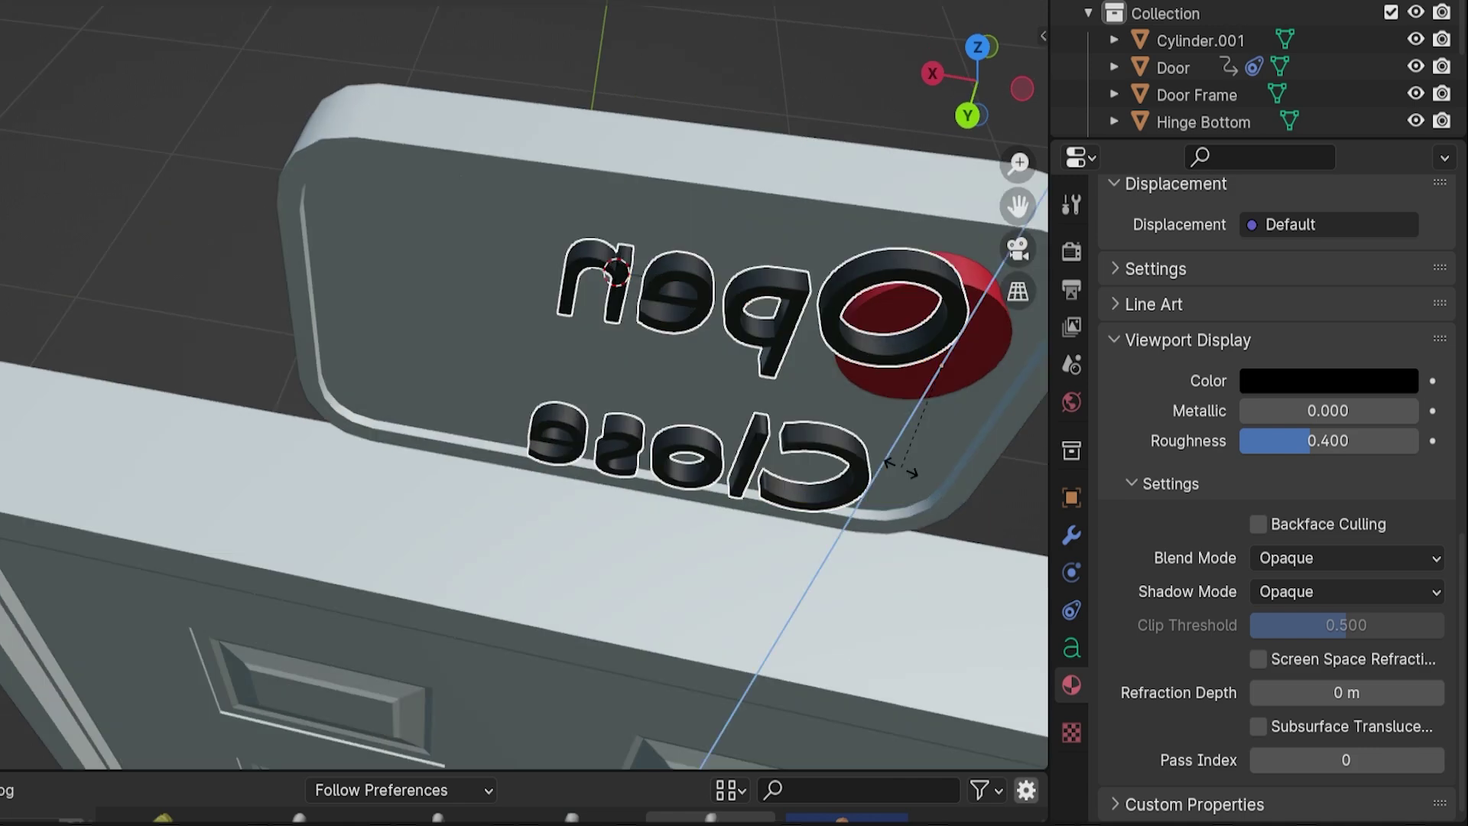
left_click(887, 463)
key("ctrl+KP_1")
key("g")
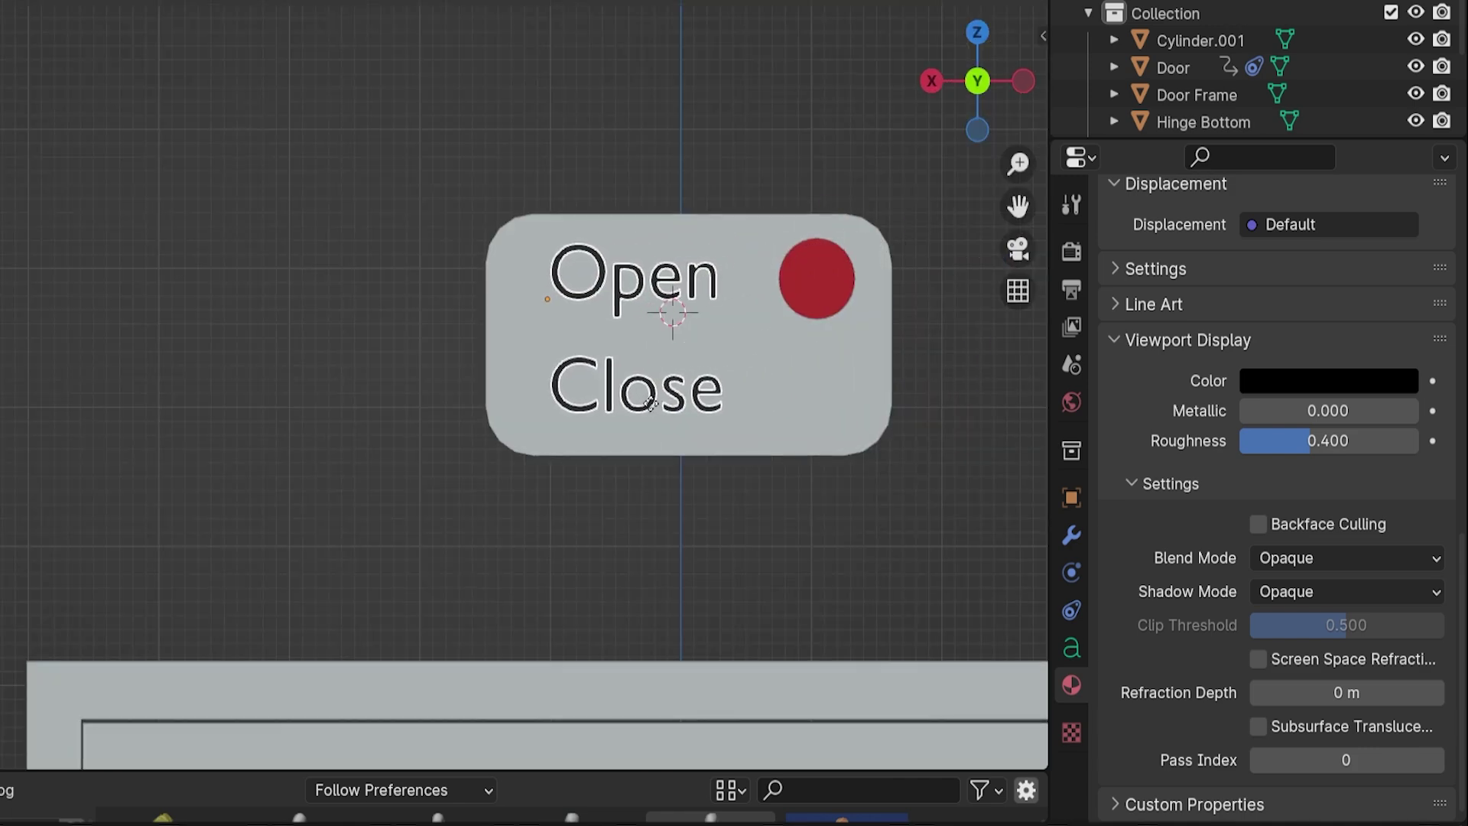
left_click(654, 410)
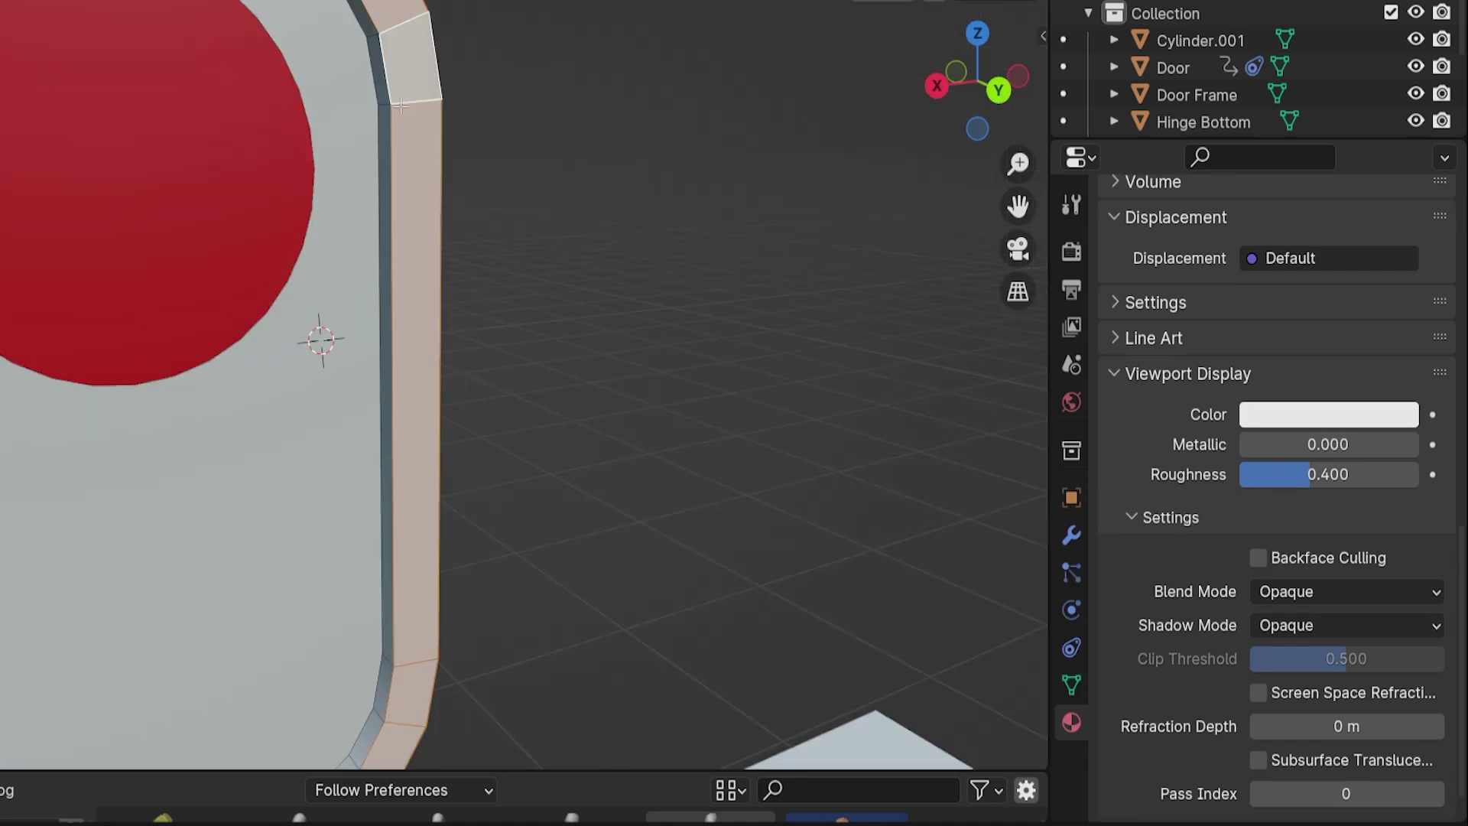
Assign the black material to the plate's rim faces
scroll(1158, 415, "up", 10)
left_click(1158, 406)
scroll(190, 474, "down", 8)
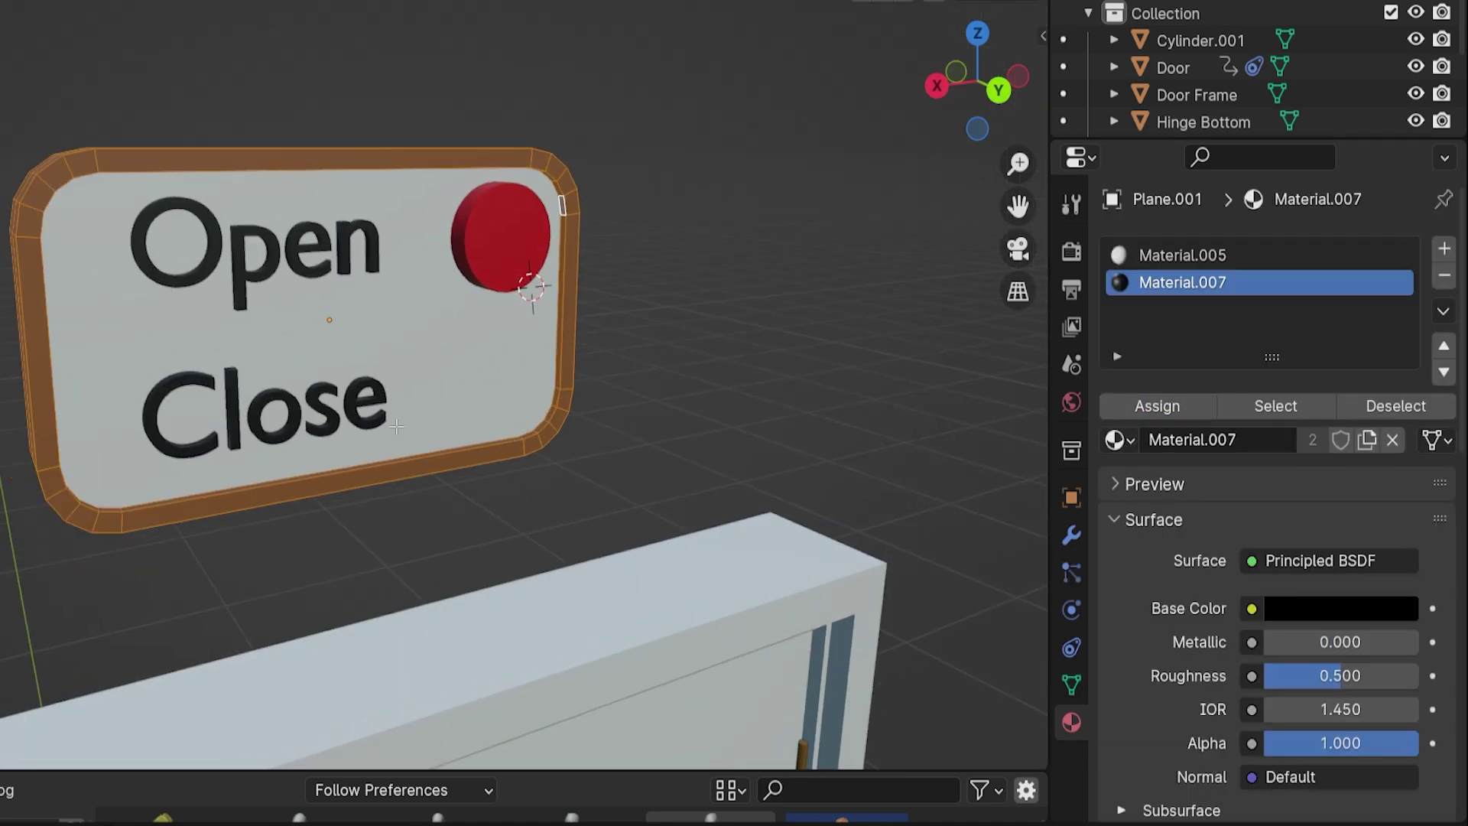
key("Tab")
key("KP_1")
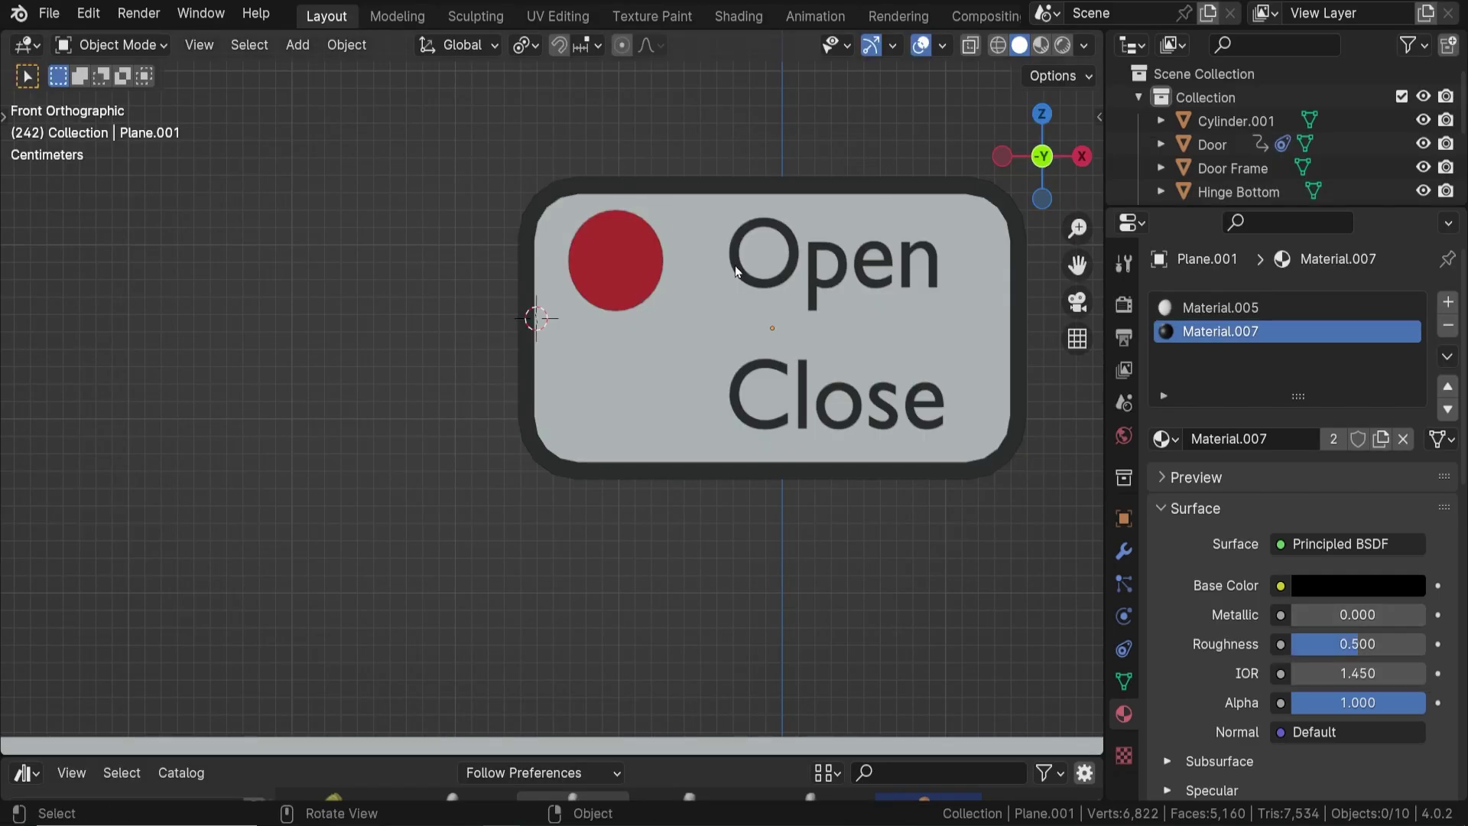
Parent the front text, red button and back text to Plane.001 via Ctrl+P > Object
left_click(736, 270)
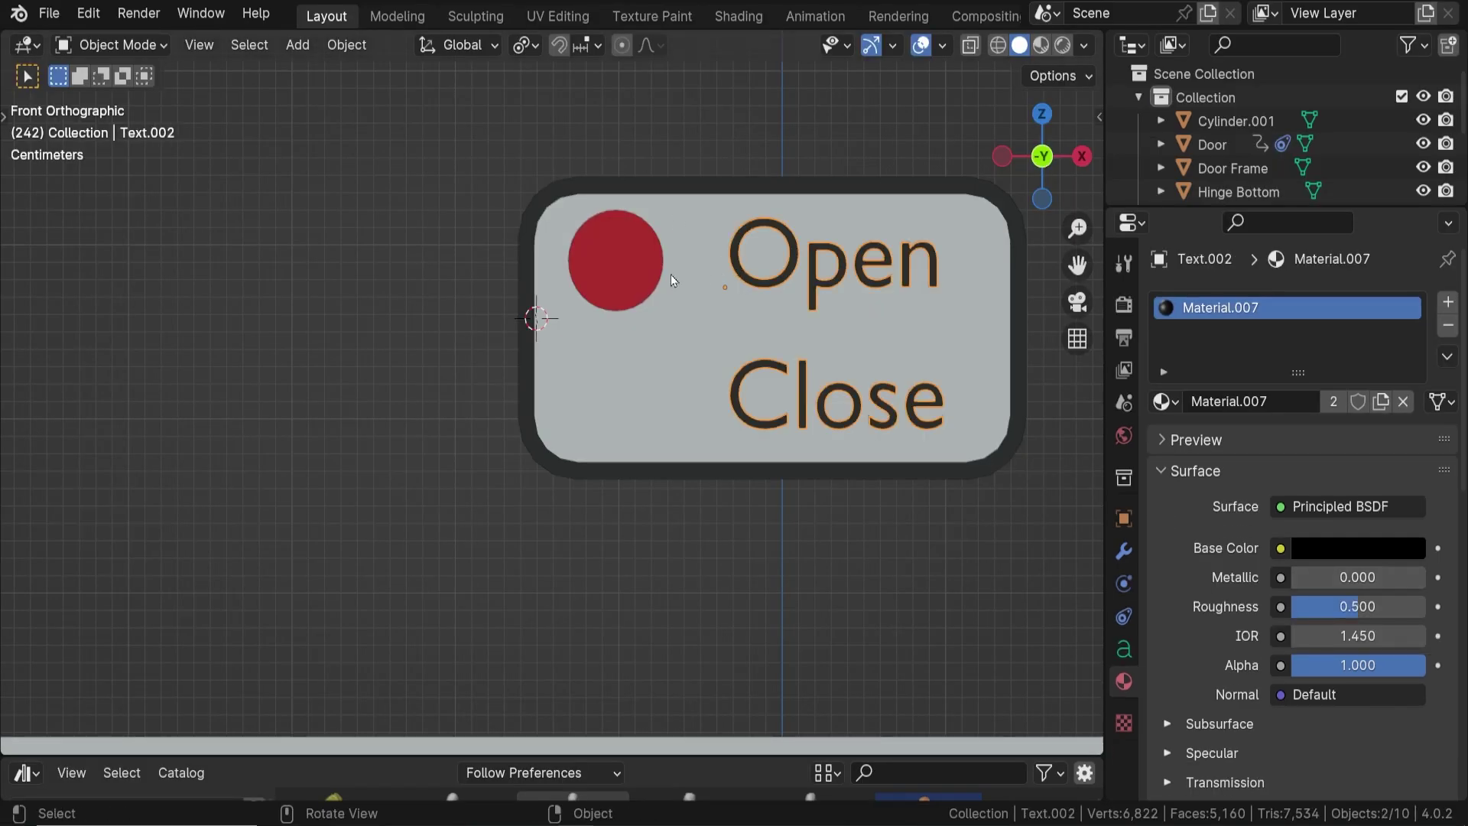
left_click(632, 277, "shift")
middle_click_drag(632, 276, 289, 322)
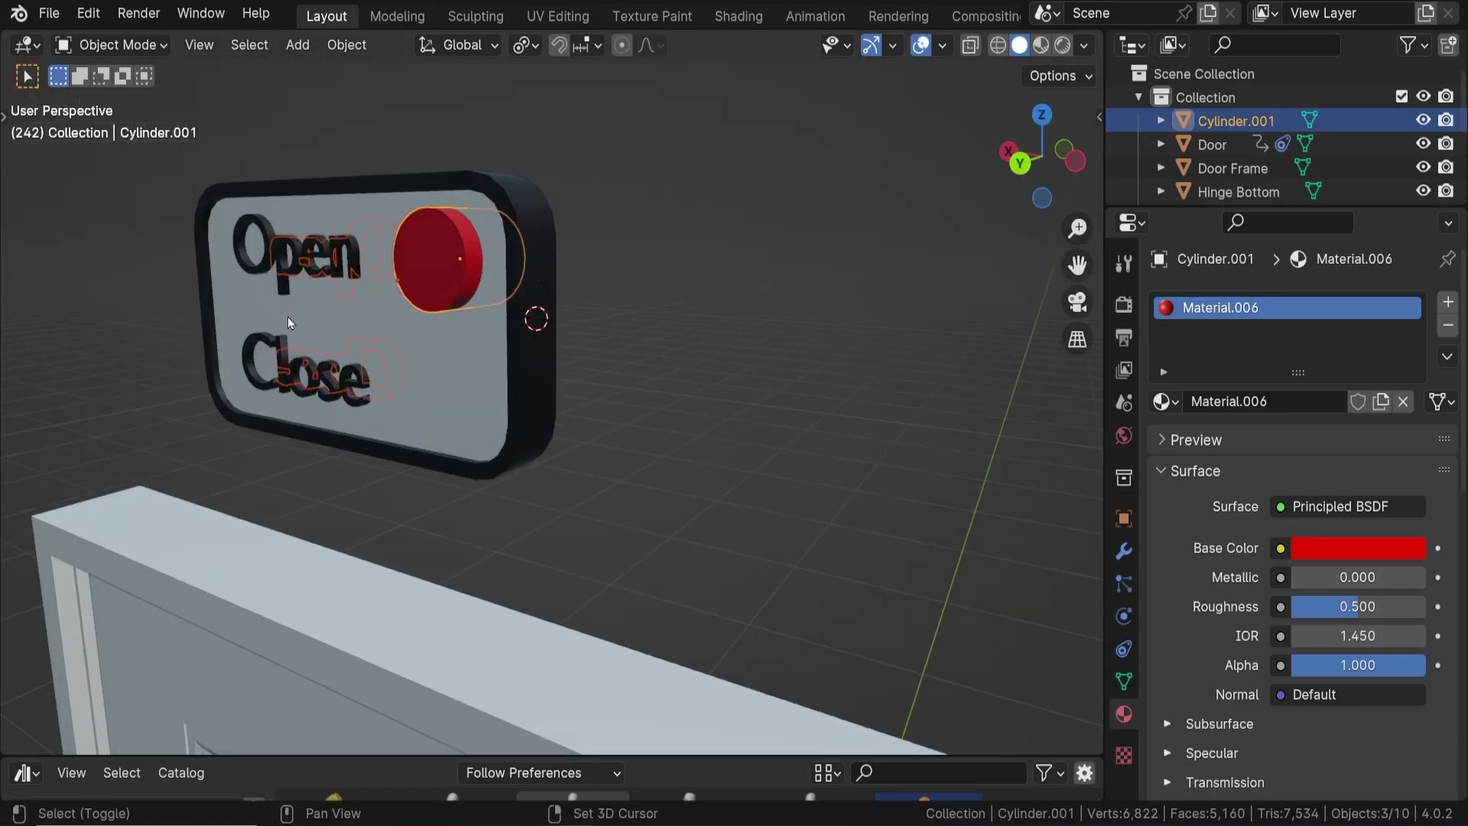
left_click(242, 251, "shift")
left_click(462, 393, "shift")
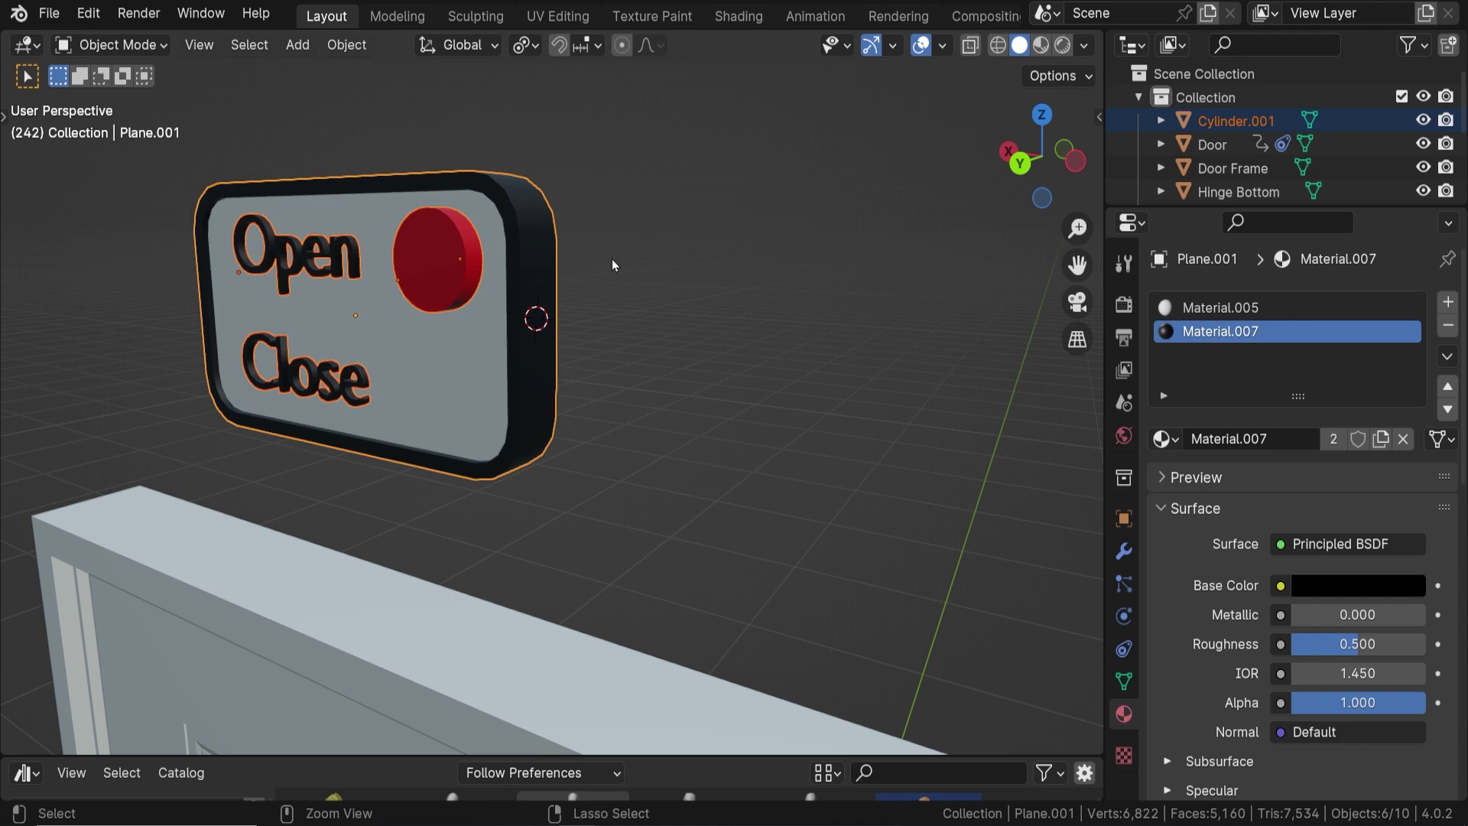
key("ctrl+p")
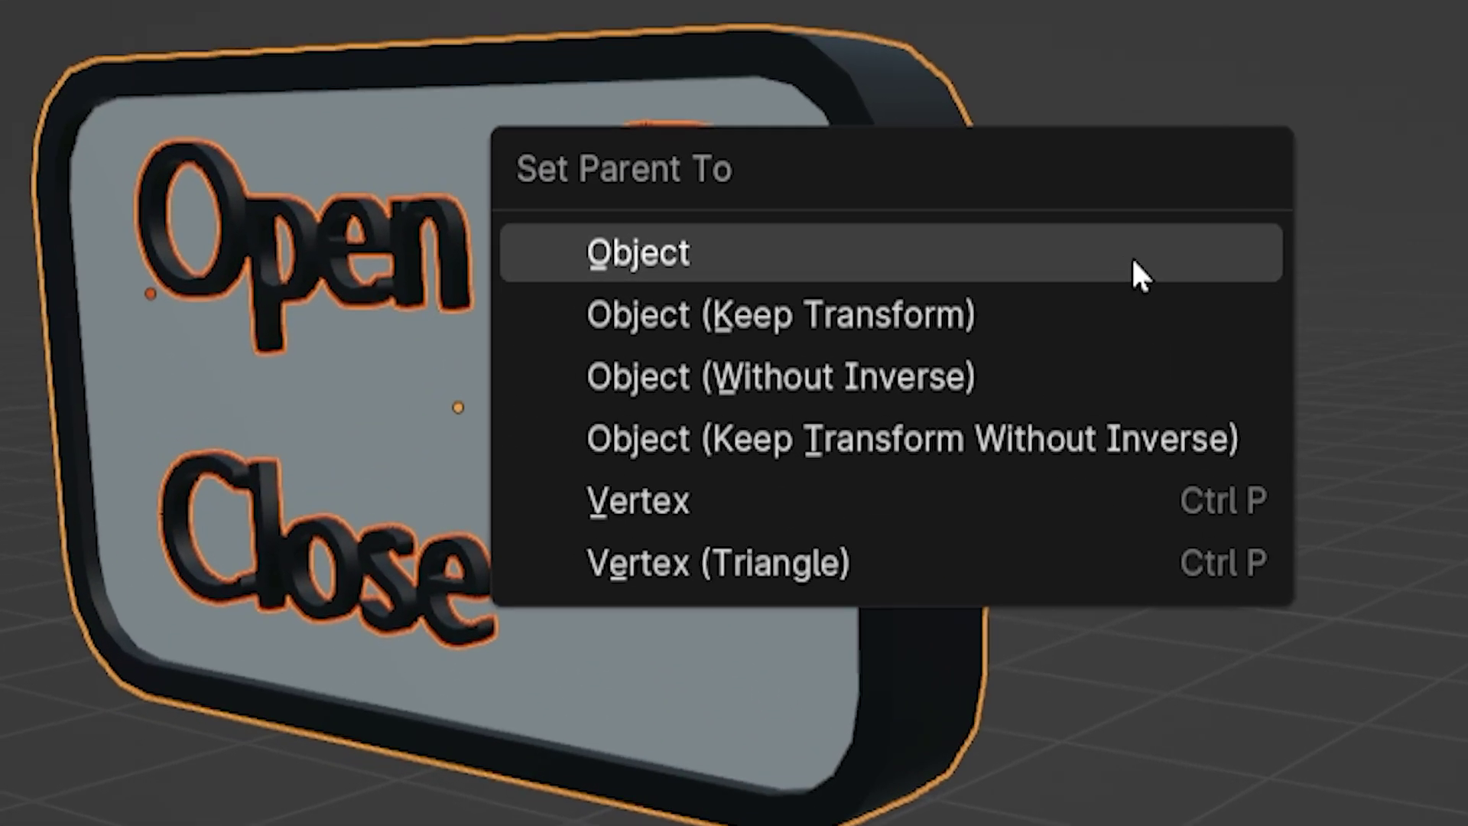
left_click(1040, 258)
key("g")
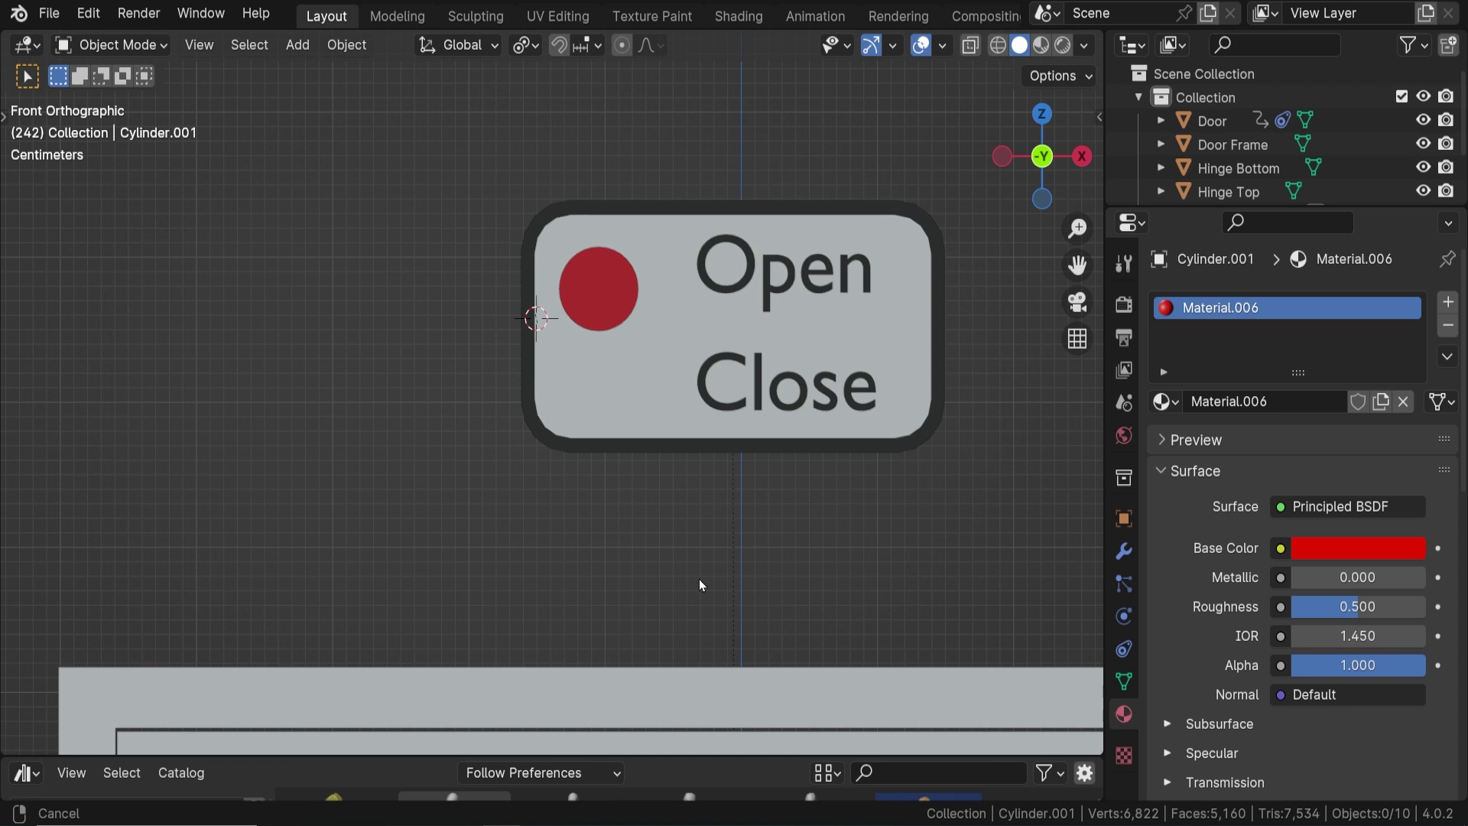
Move the red button to sit beside the Close label
middle_click_drag(700, 585, 692, 573, "shift")
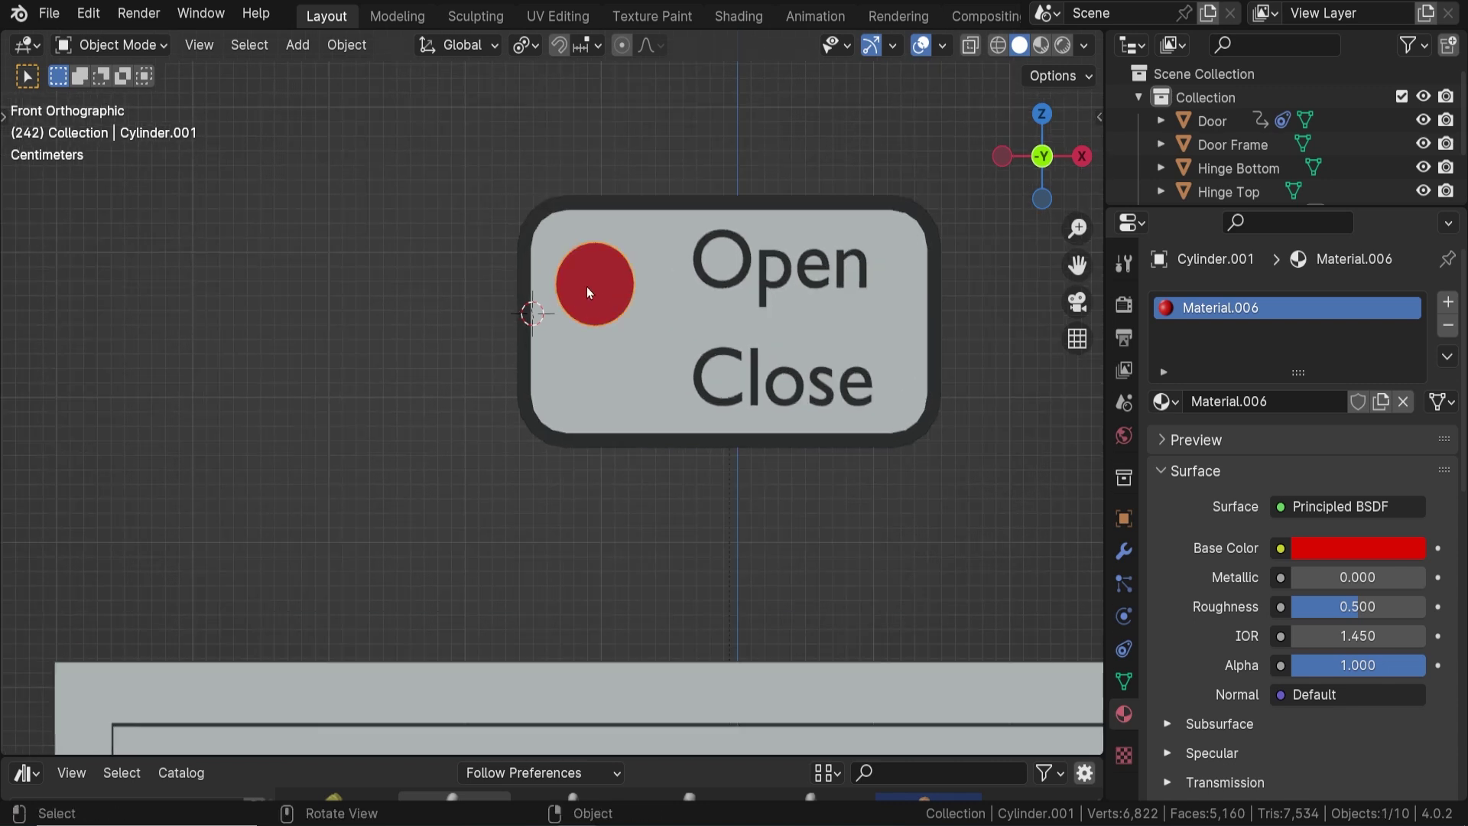
key("g")
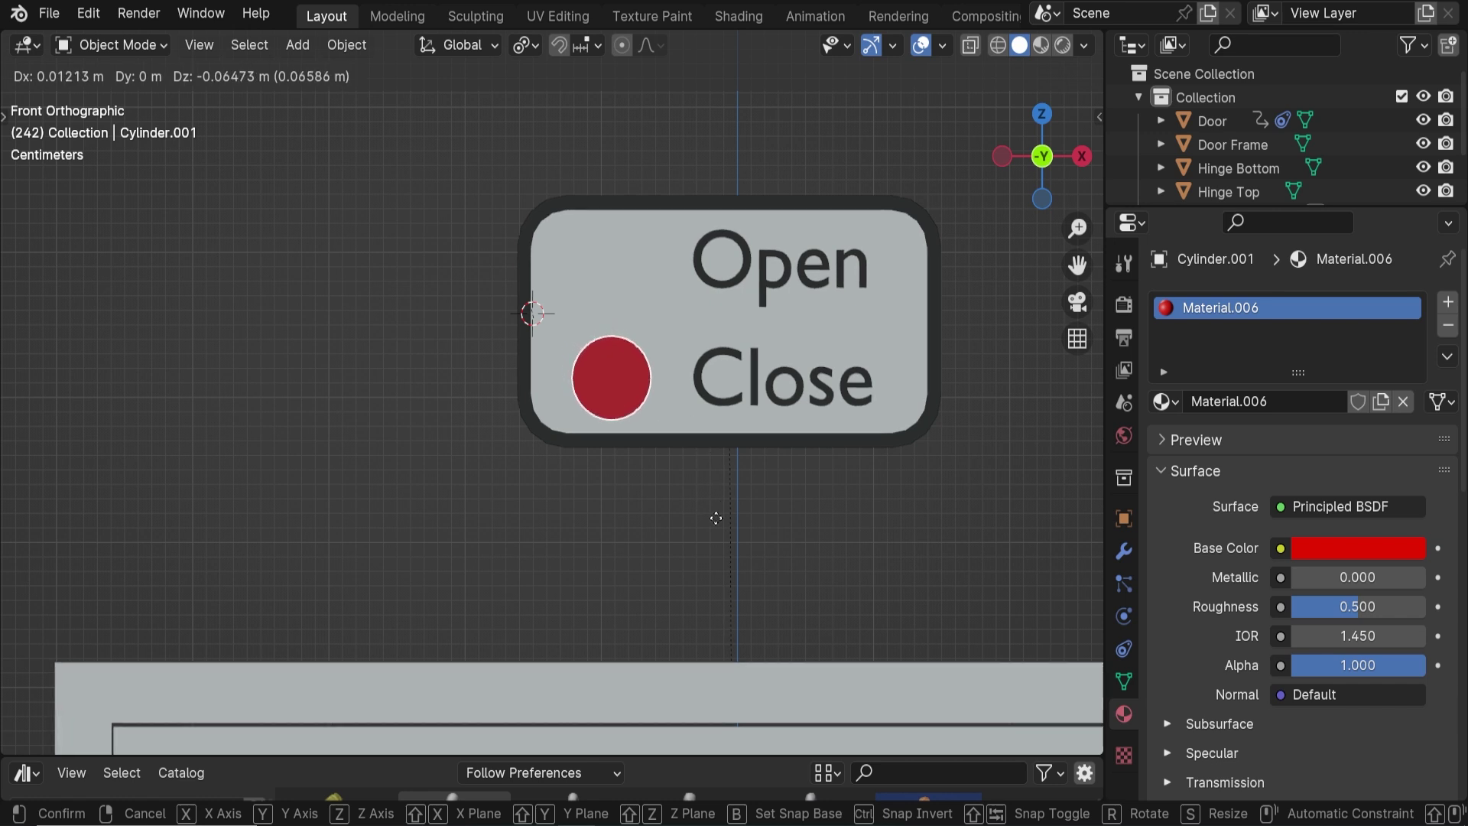
left_click(716, 519)
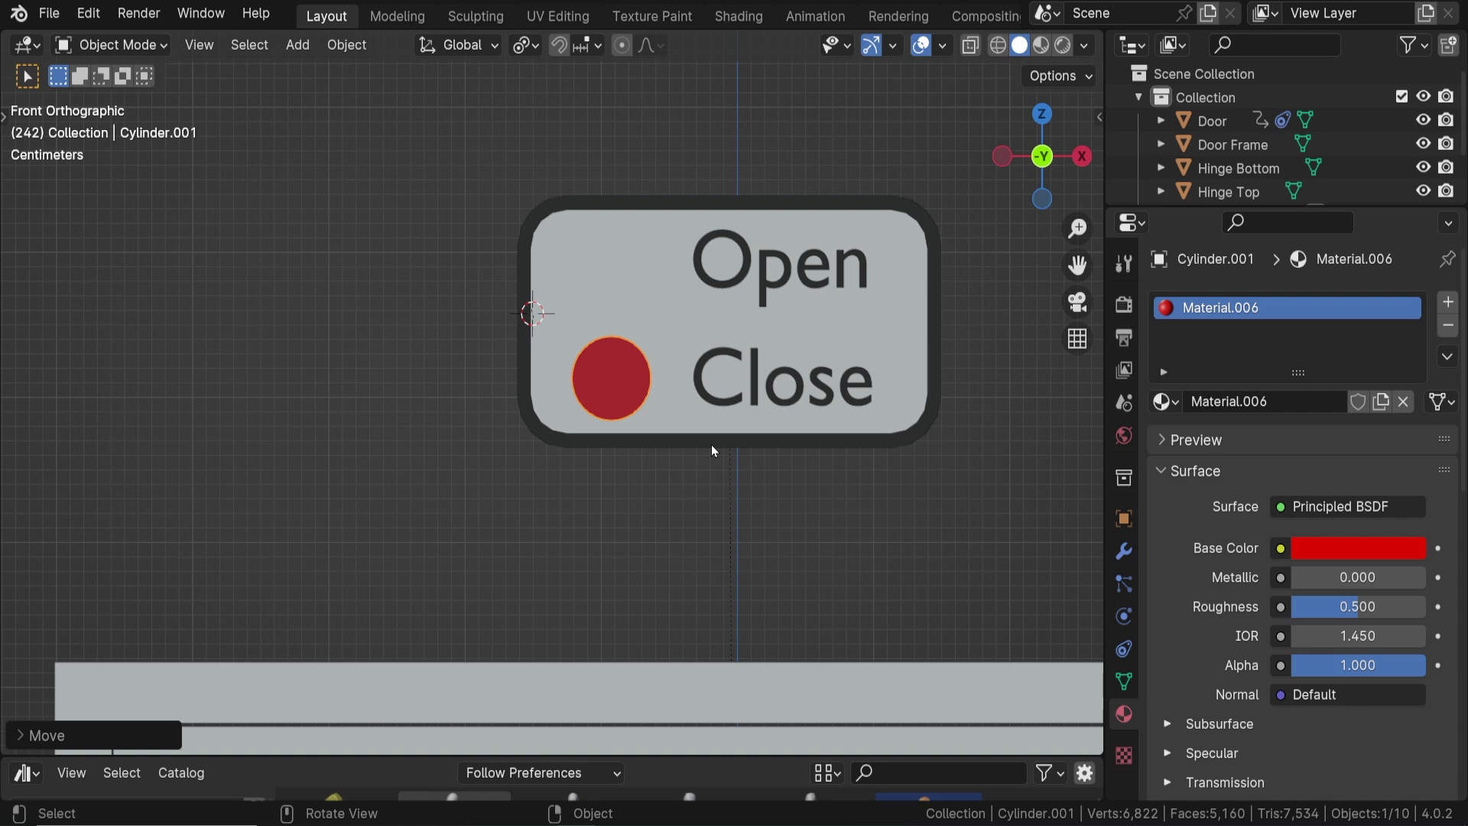
Apply the button's location with Ctrl+A so X, Y and Z read 0 m
key("n")
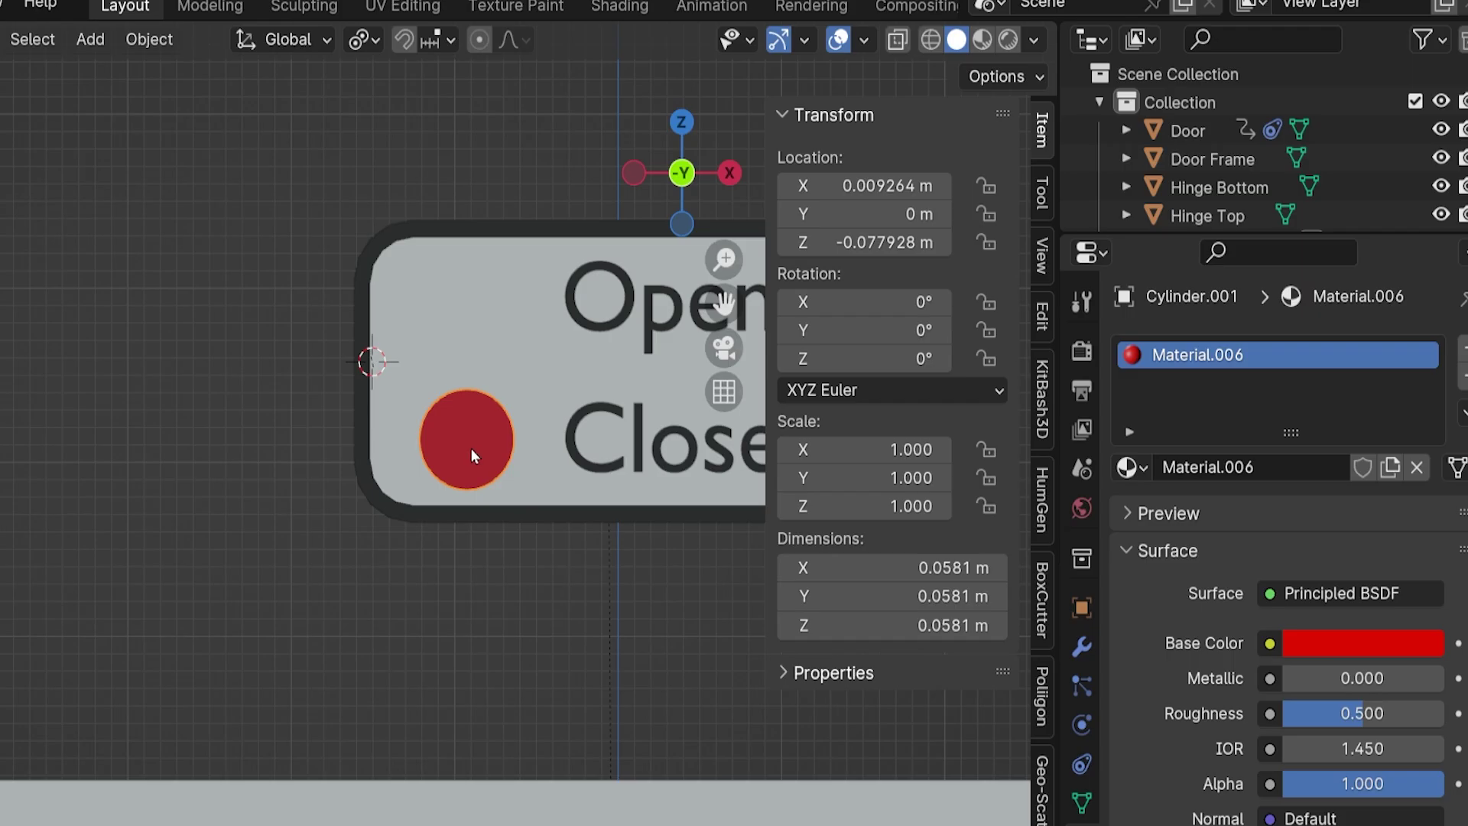
key("ctrl+a")
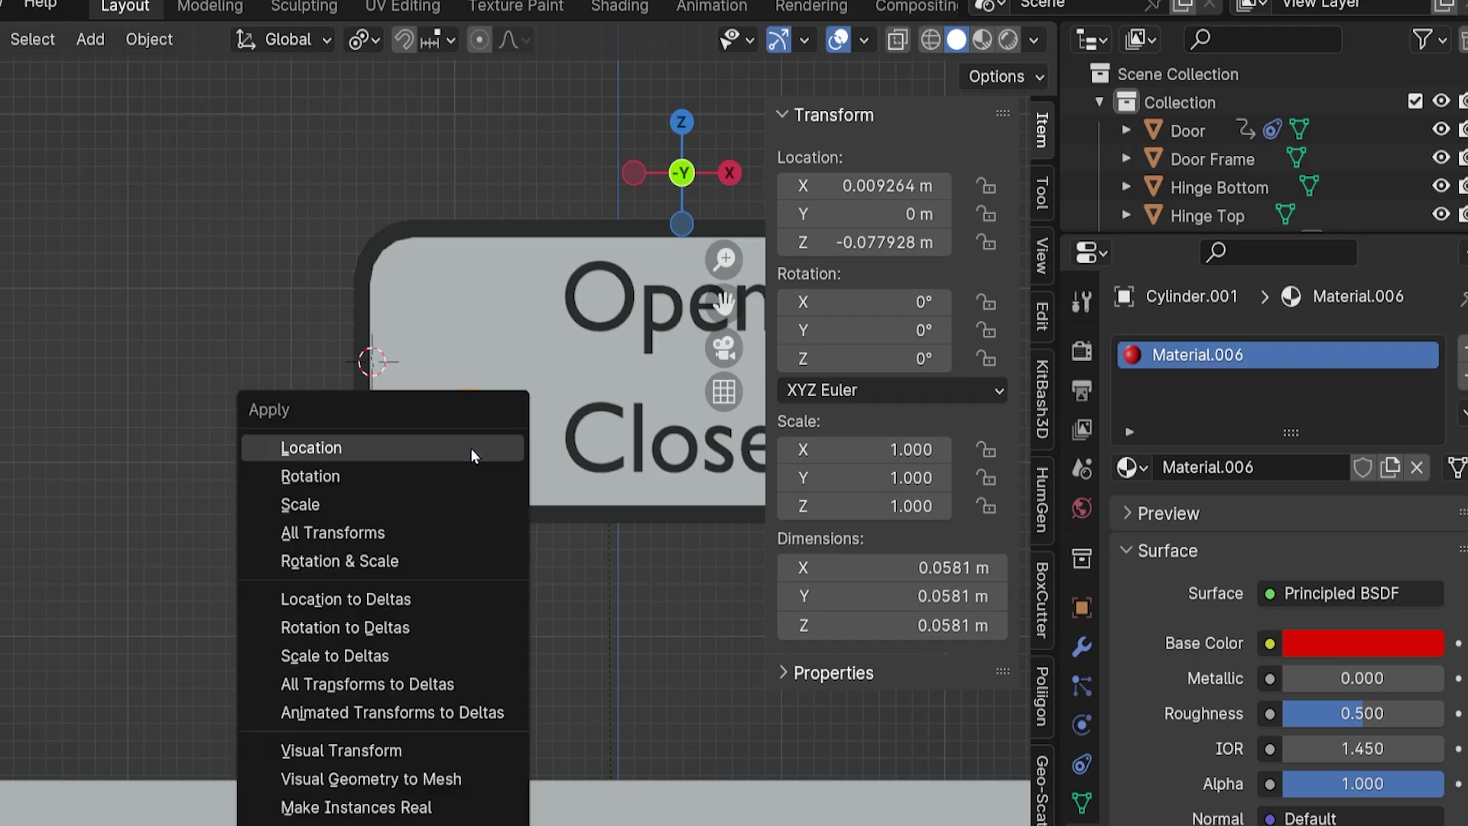
left_click(373, 448)
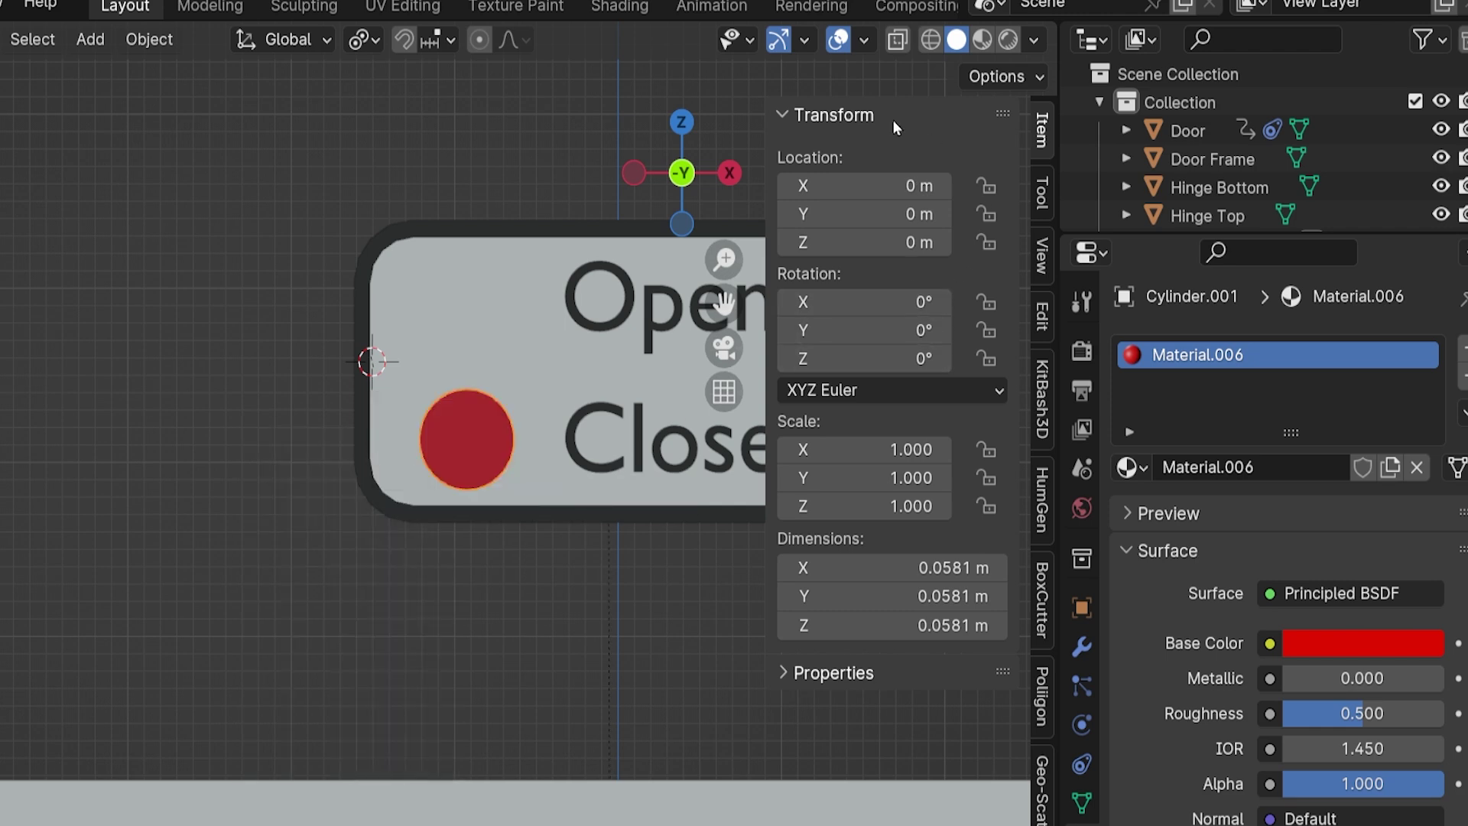
Add a Limit Location constraint to the red button Cylinder.001
key("n")
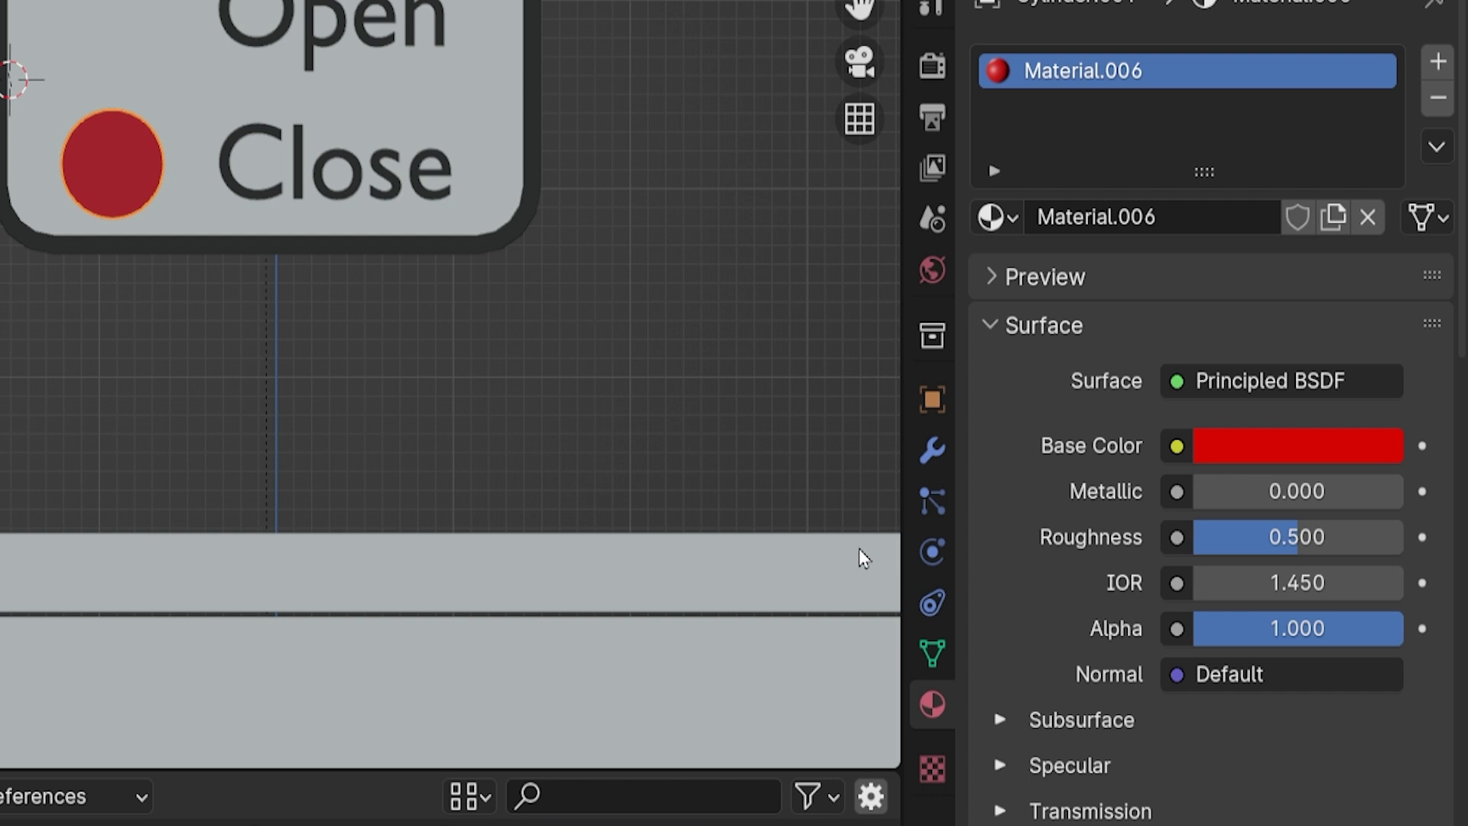
left_click(934, 601)
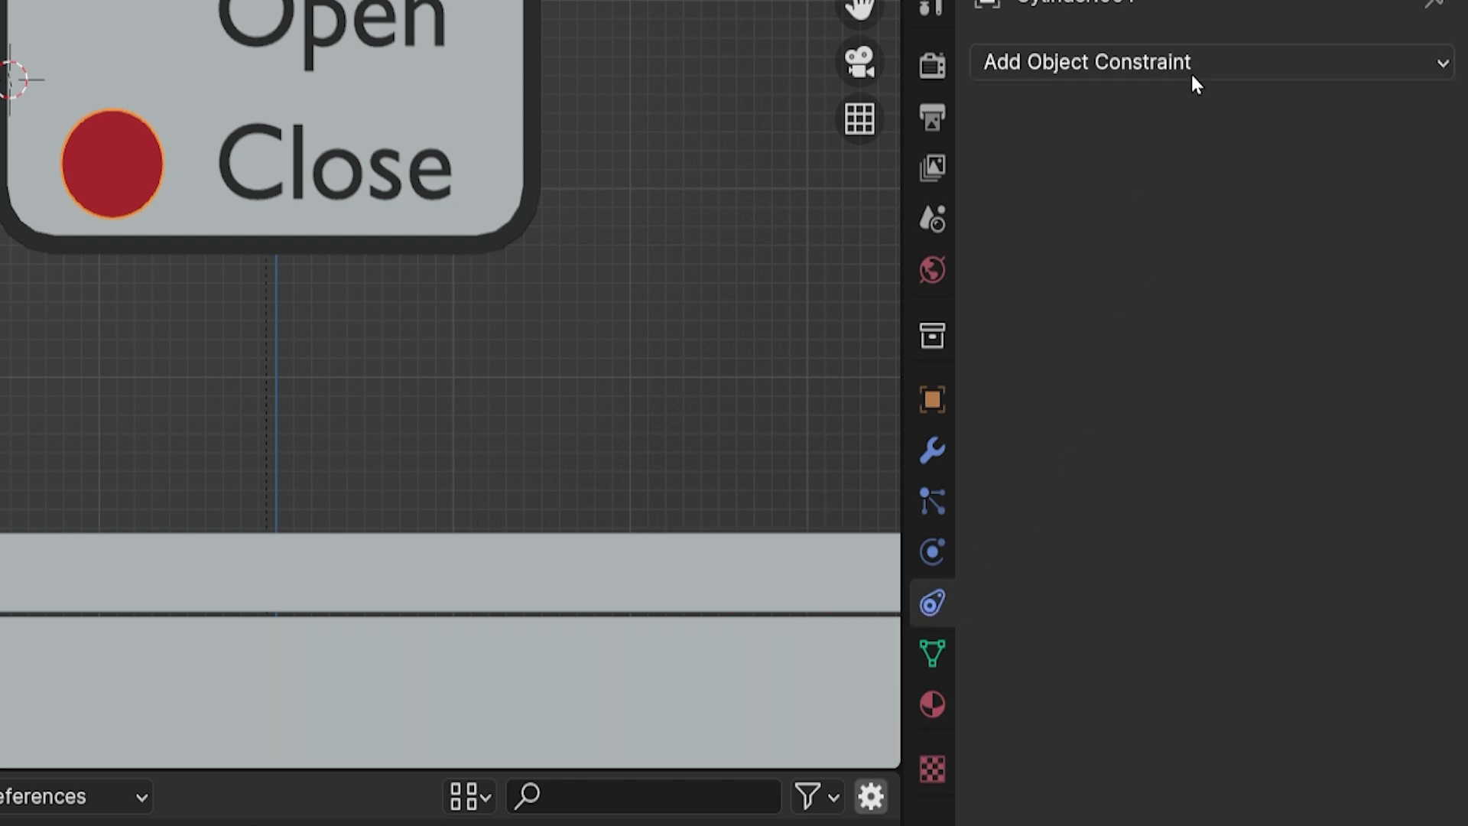
left_click(1216, 64)
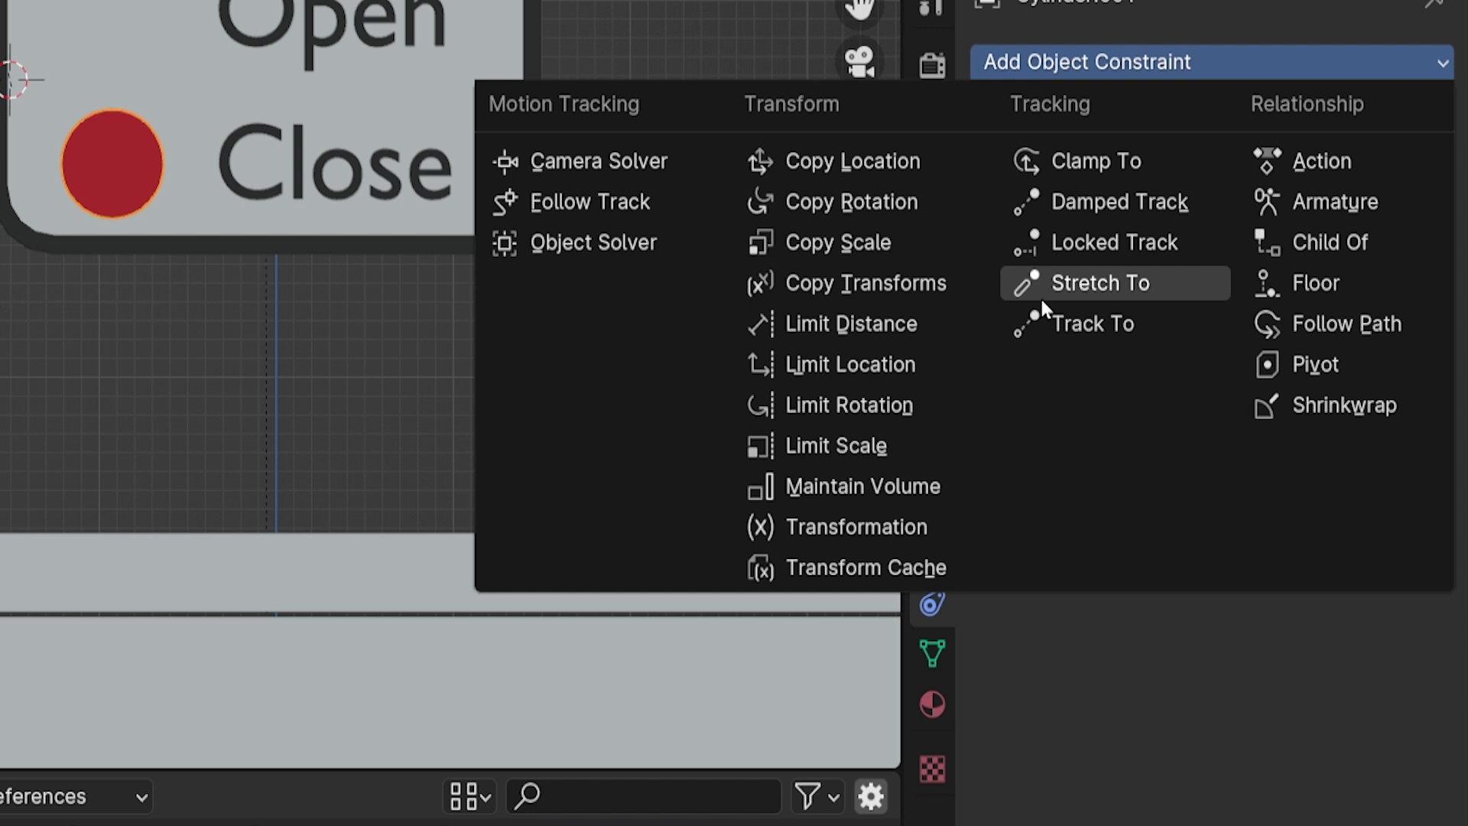
left_click(946, 370)
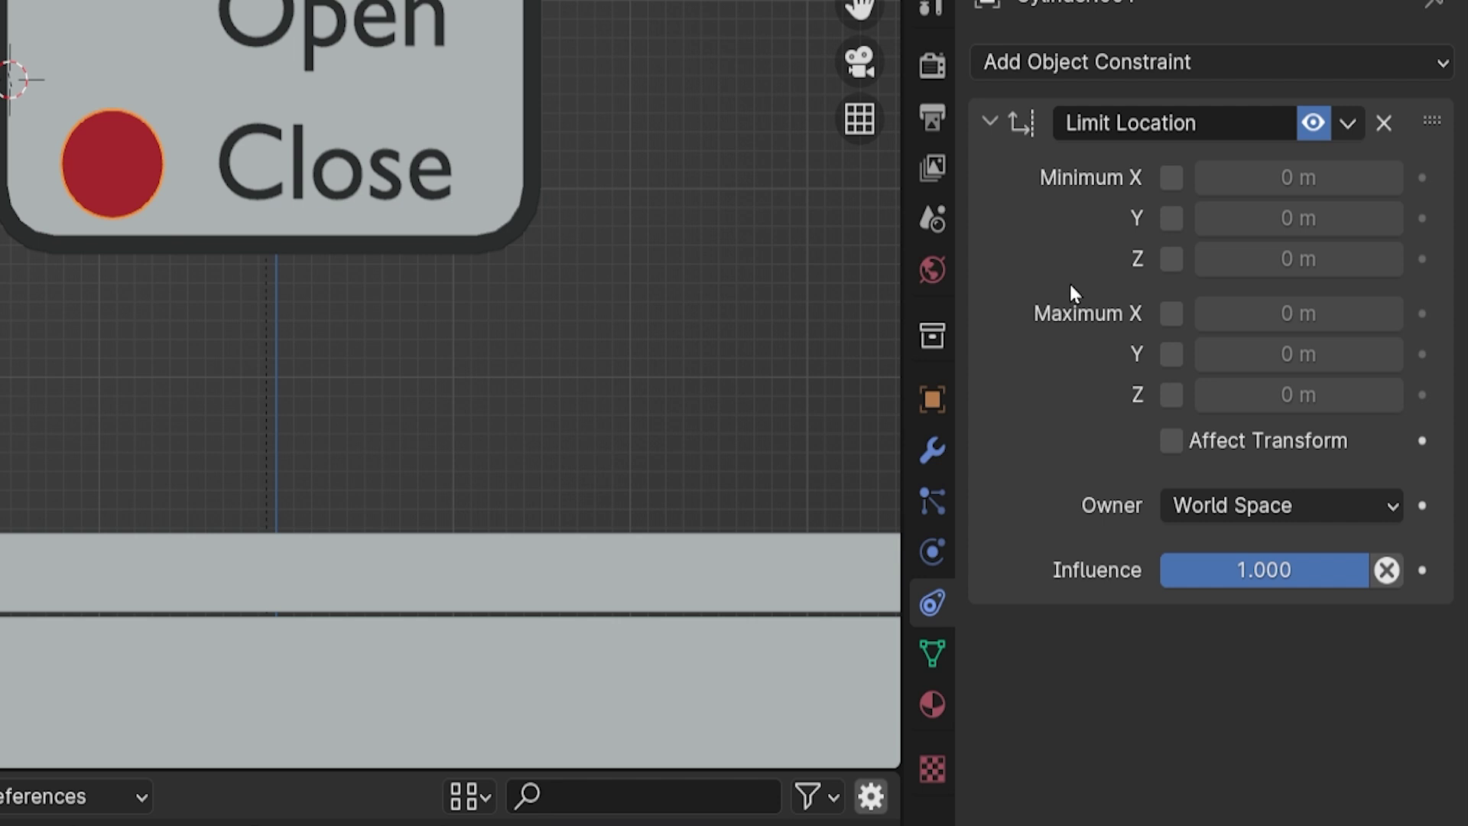
Enable minimum and maximum X, Y and Z limits at 0 m, then test moving the button
left_click(1169, 177)
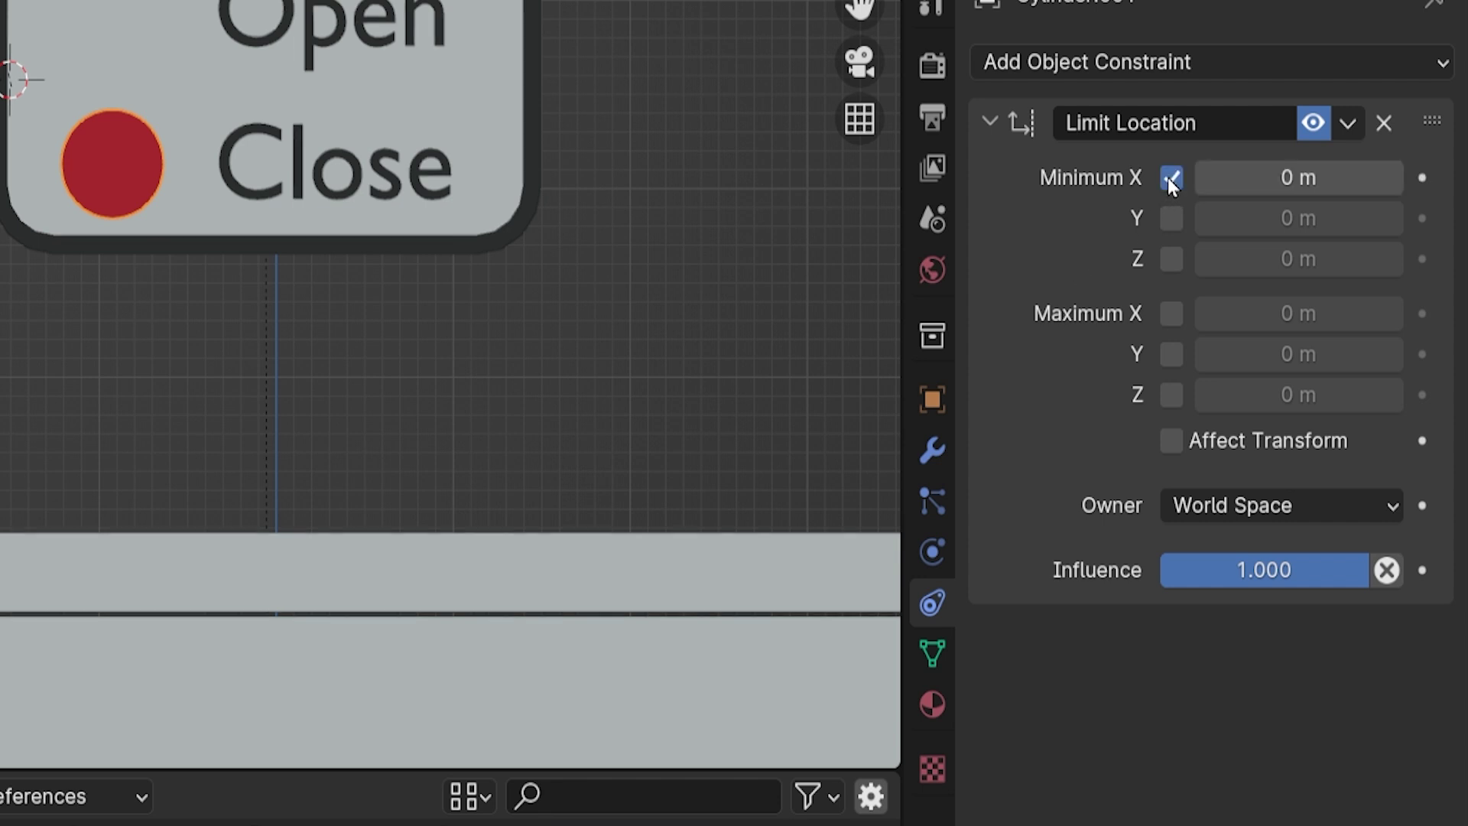
left_click(1167, 308)
left_click(1172, 220)
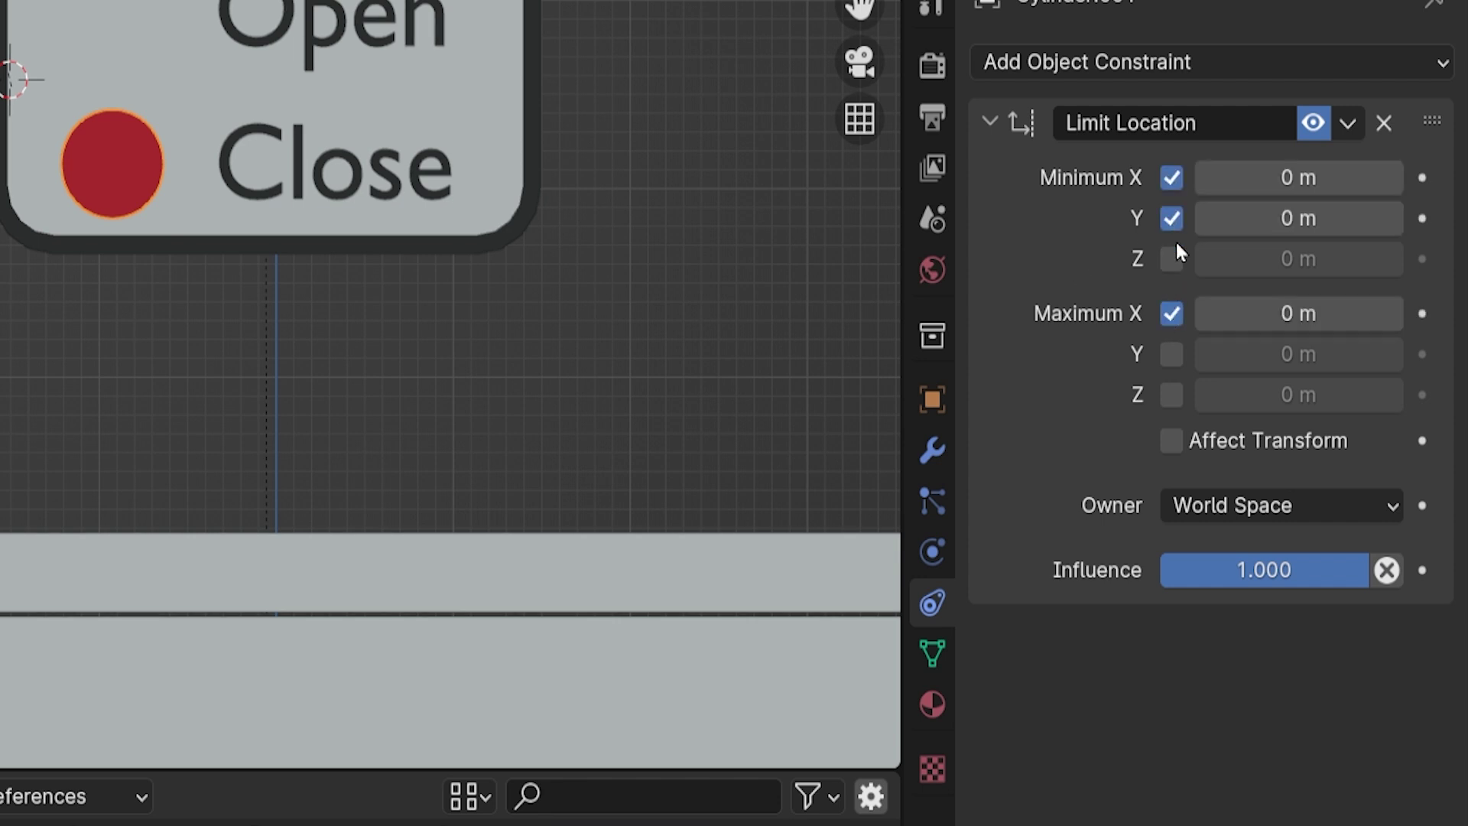
left_click(1174, 357)
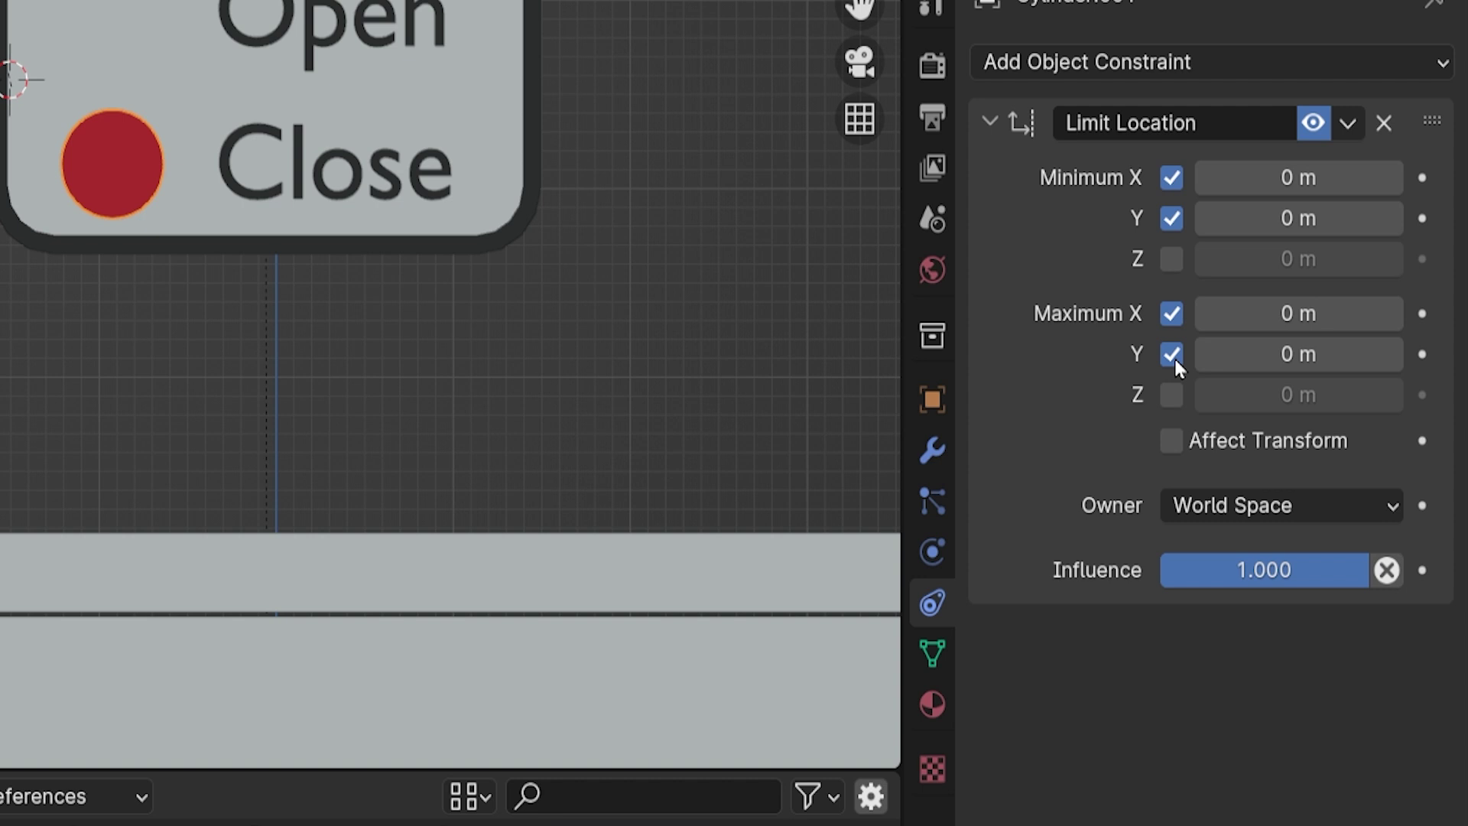
left_click(1172, 262)
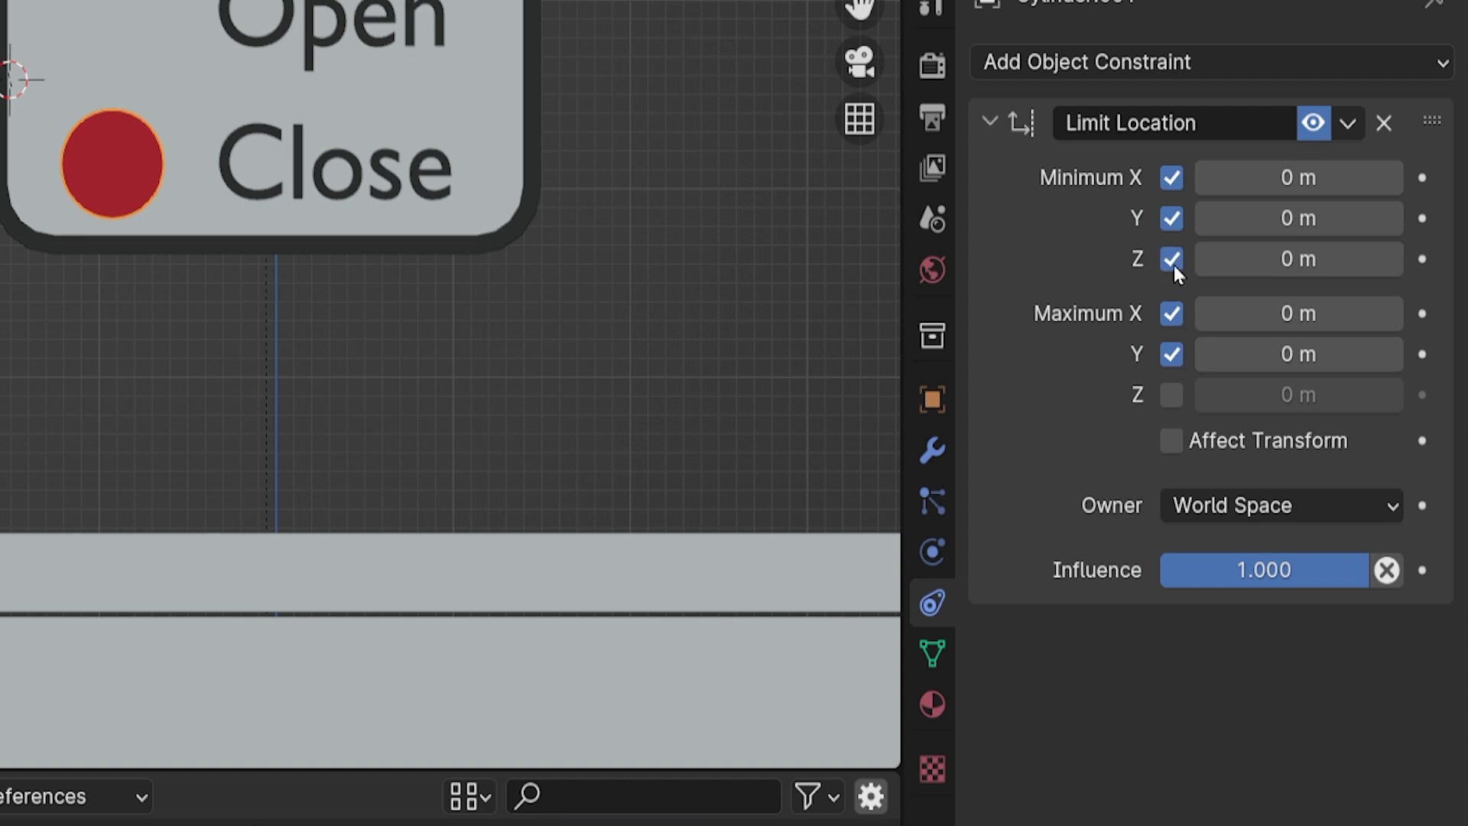
left_click(1171, 398)
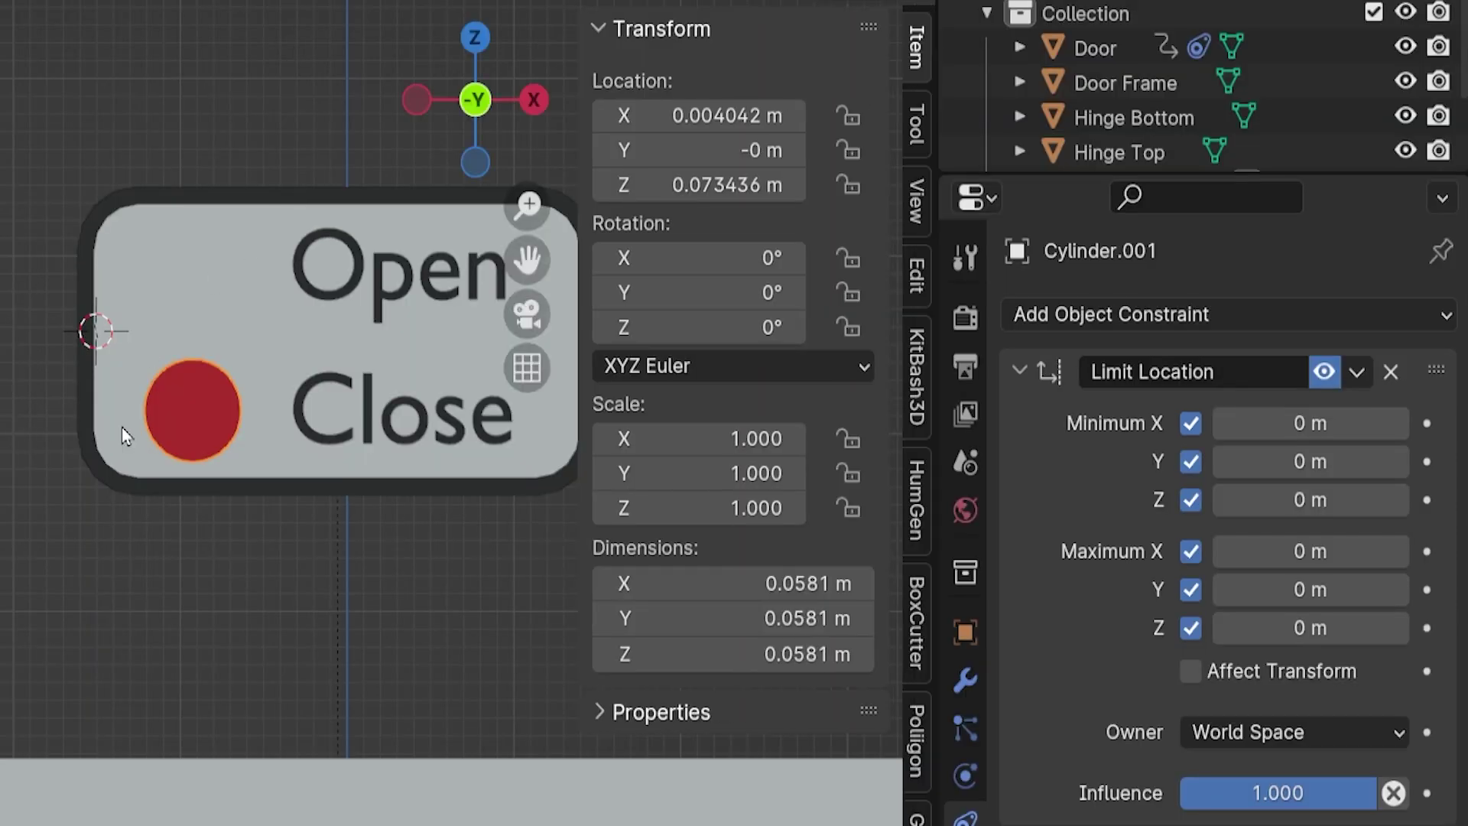
key("g")
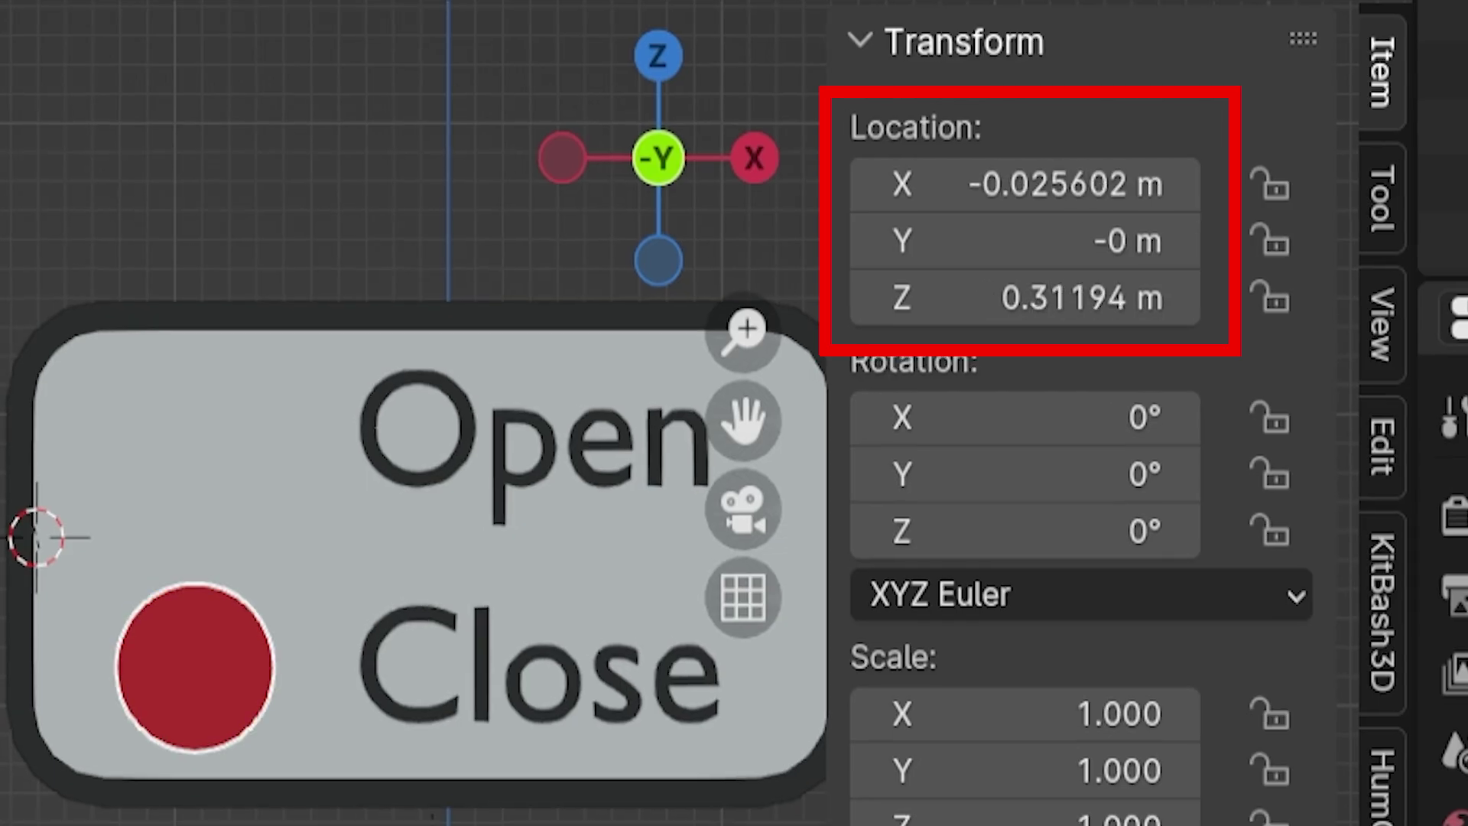
left_click(1044, 383)
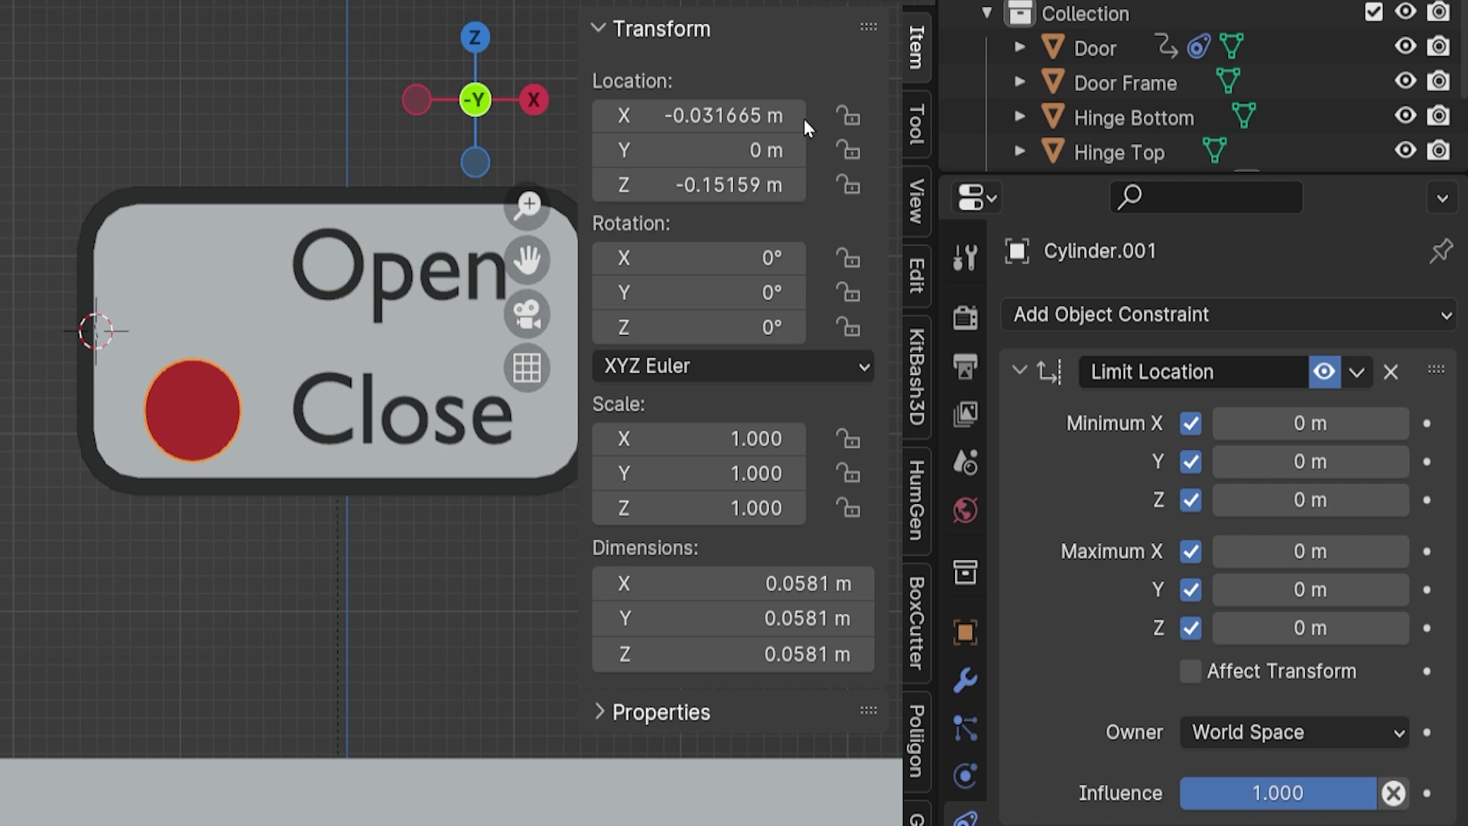
Delete the constraint, move the button back onto the sign, and apply its location
left_click(1390, 372)
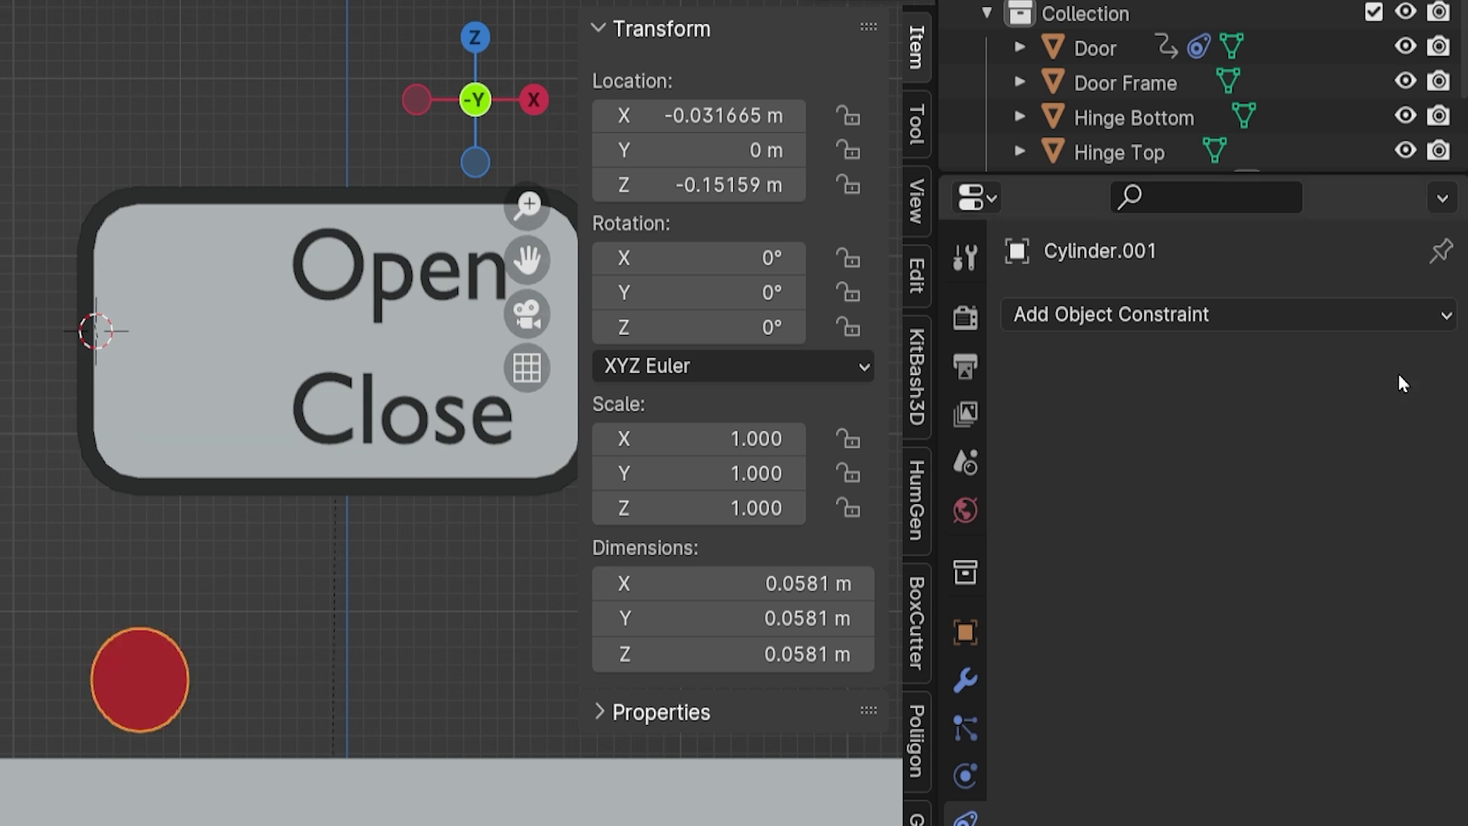
left_click_drag(128, 685, 271, 419)
key("ctrl+a")
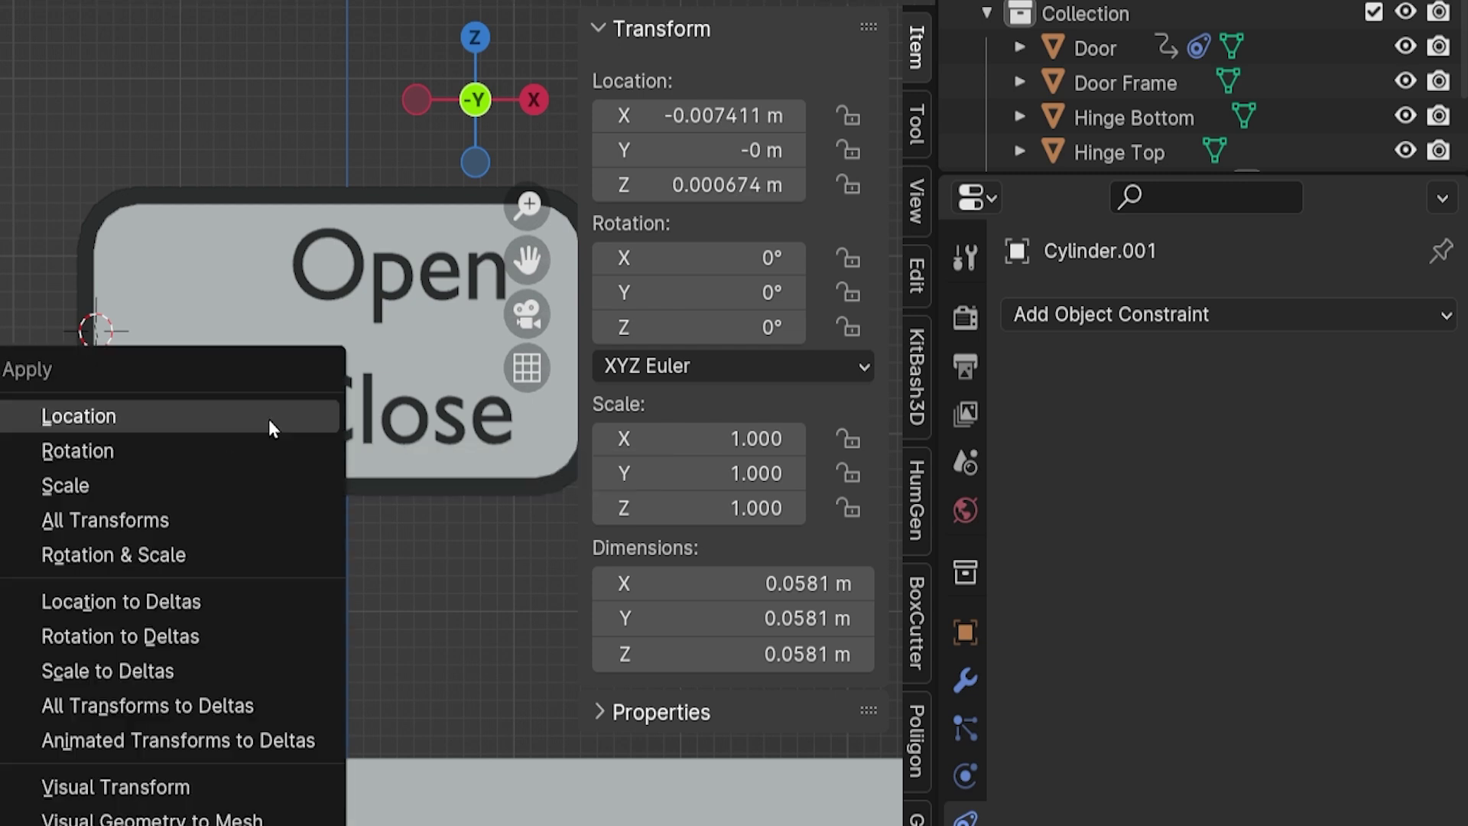
left_click(269, 418)
Add a new Limit Location constraint with Affect Transform and all six limits at 0 m
left_click(1122, 310)
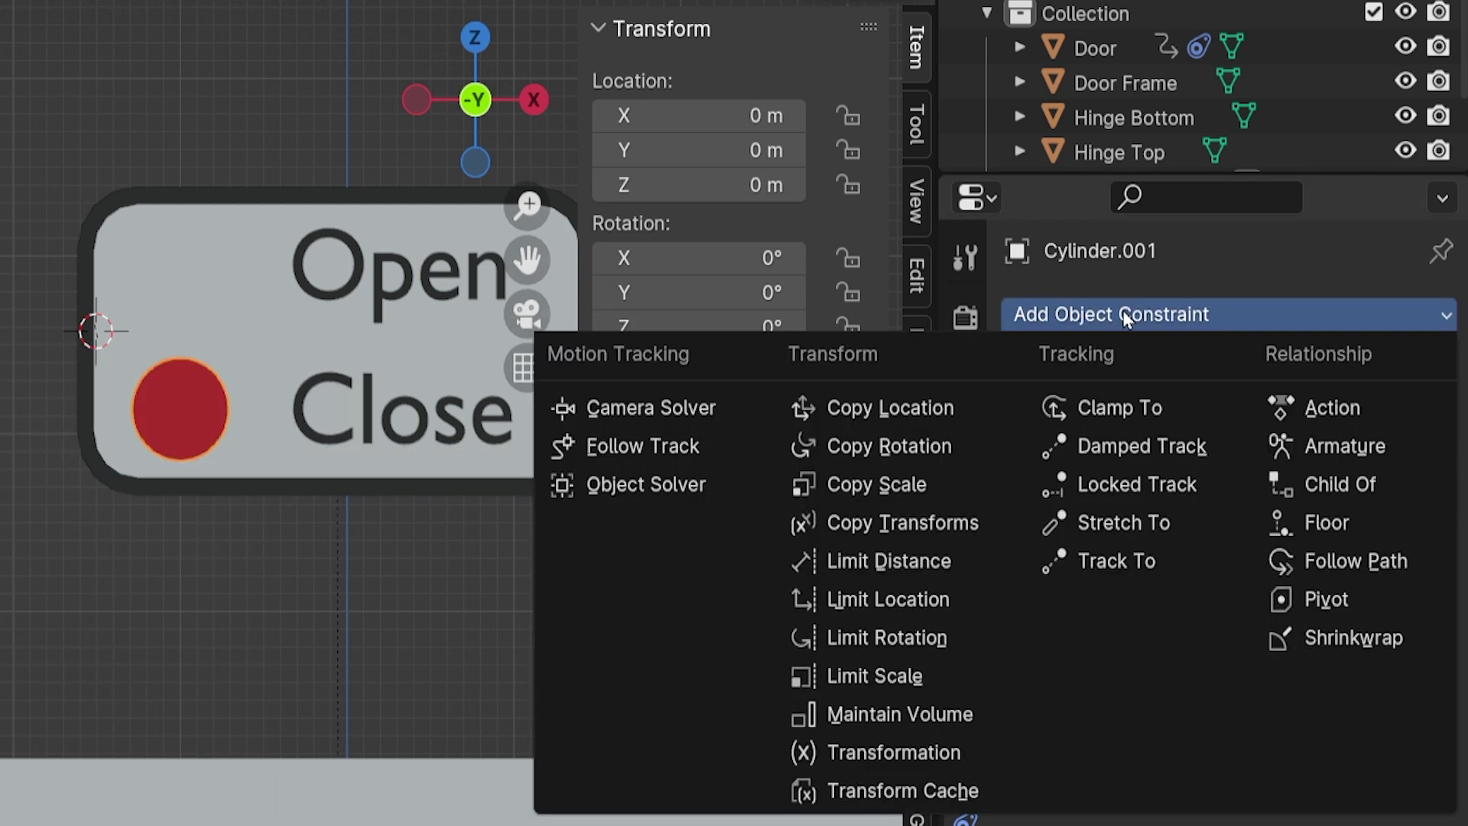
left_click(919, 598)
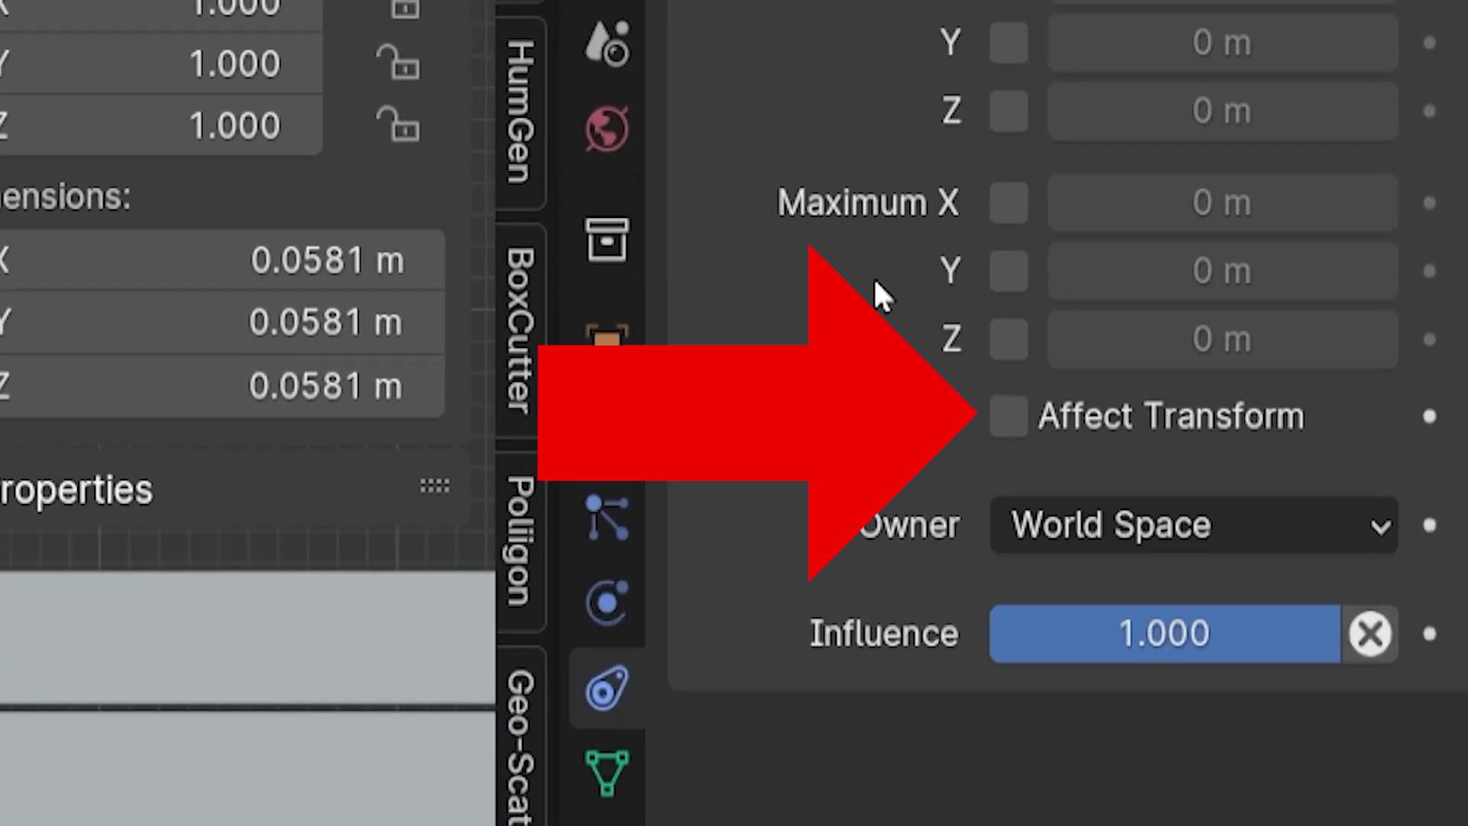
left_click(1007, 414)
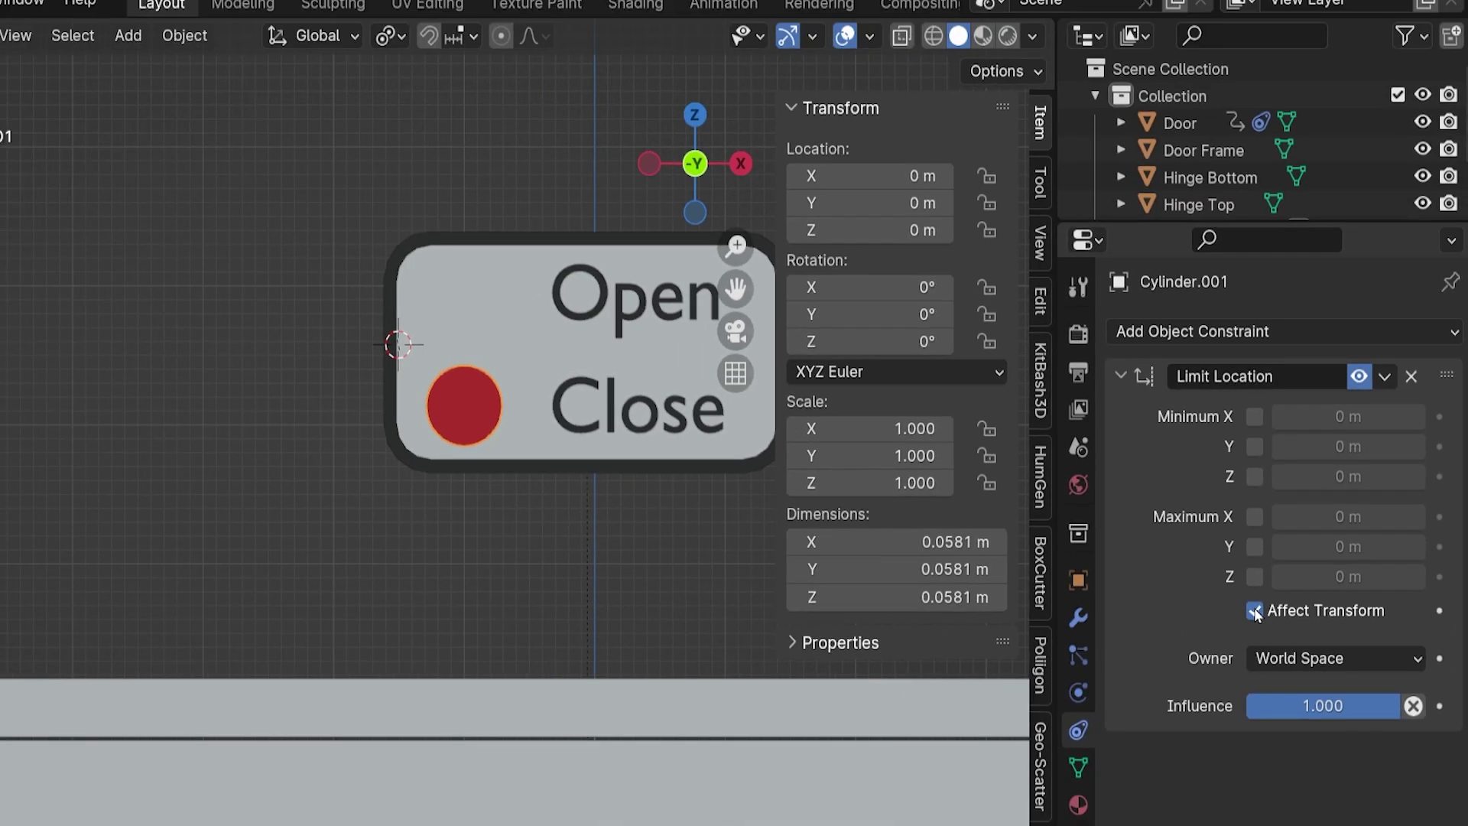
left_click(1254, 417)
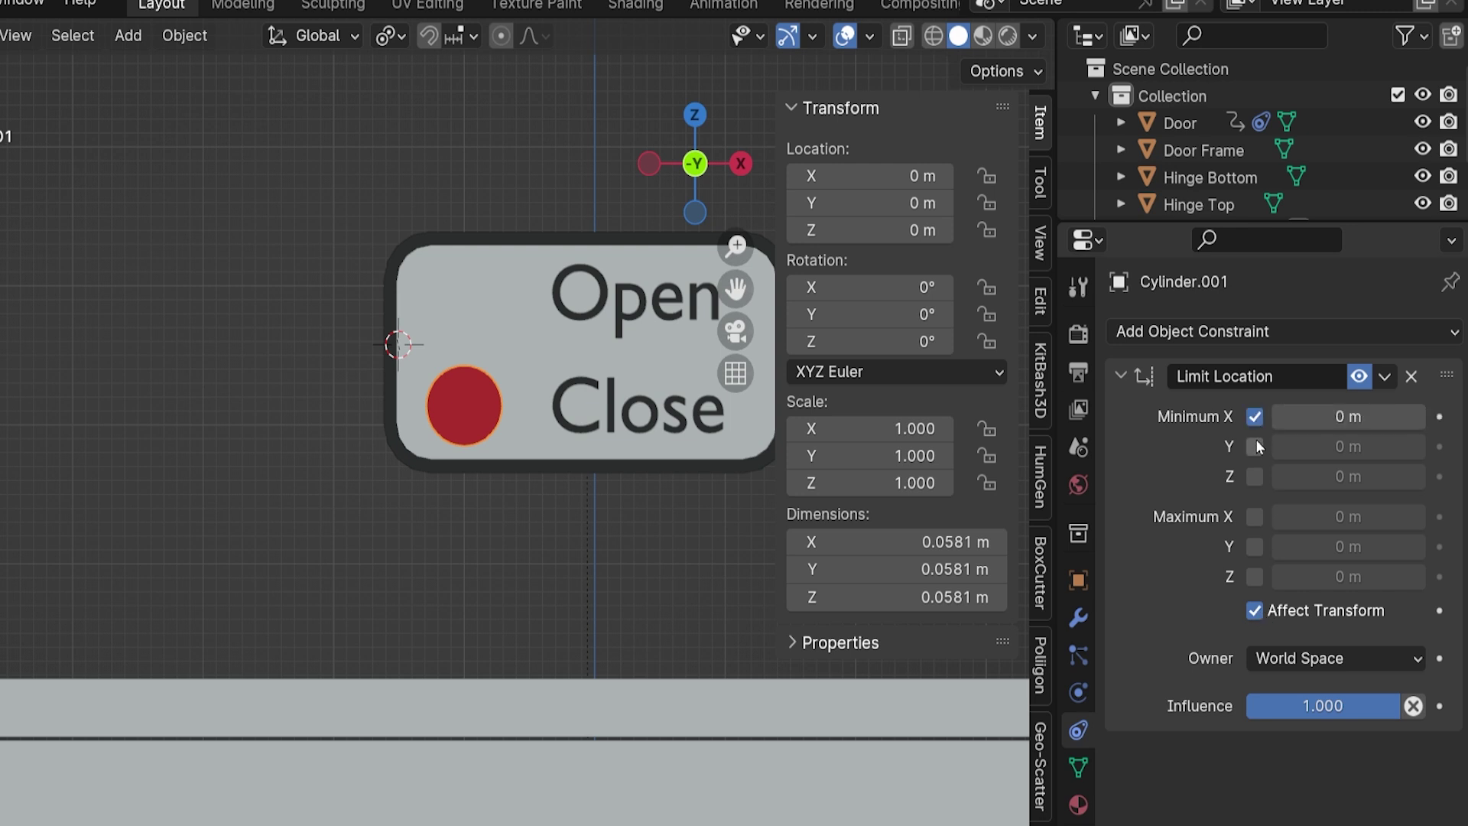
left_click(1255, 446)
left_click(1255, 517)
left_click(1254, 547)
left_click(1255, 477)
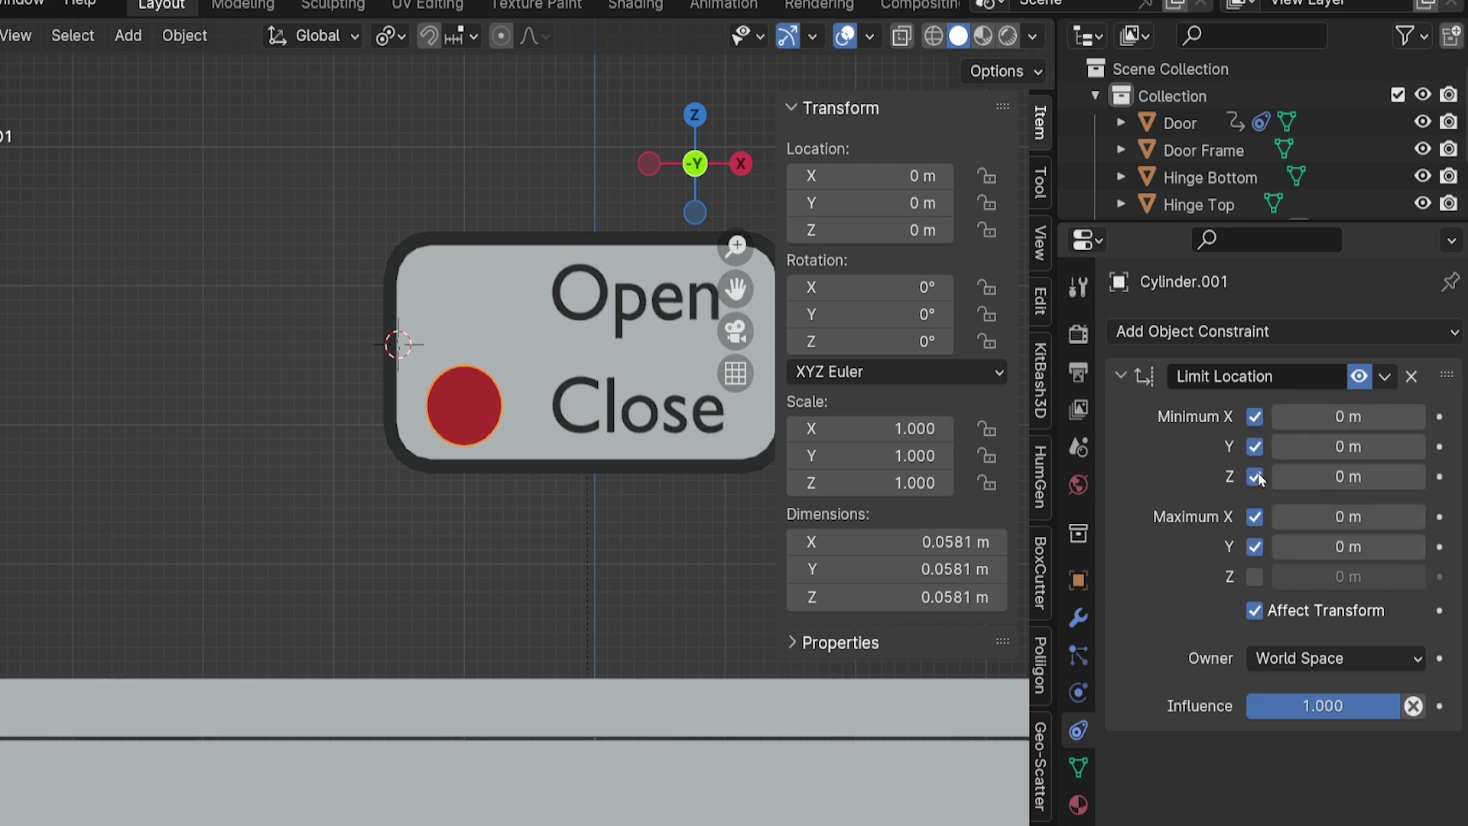
left_click(1254, 576)
Test the lock by moving the button, then switch off the maximum Z limit
key("g")
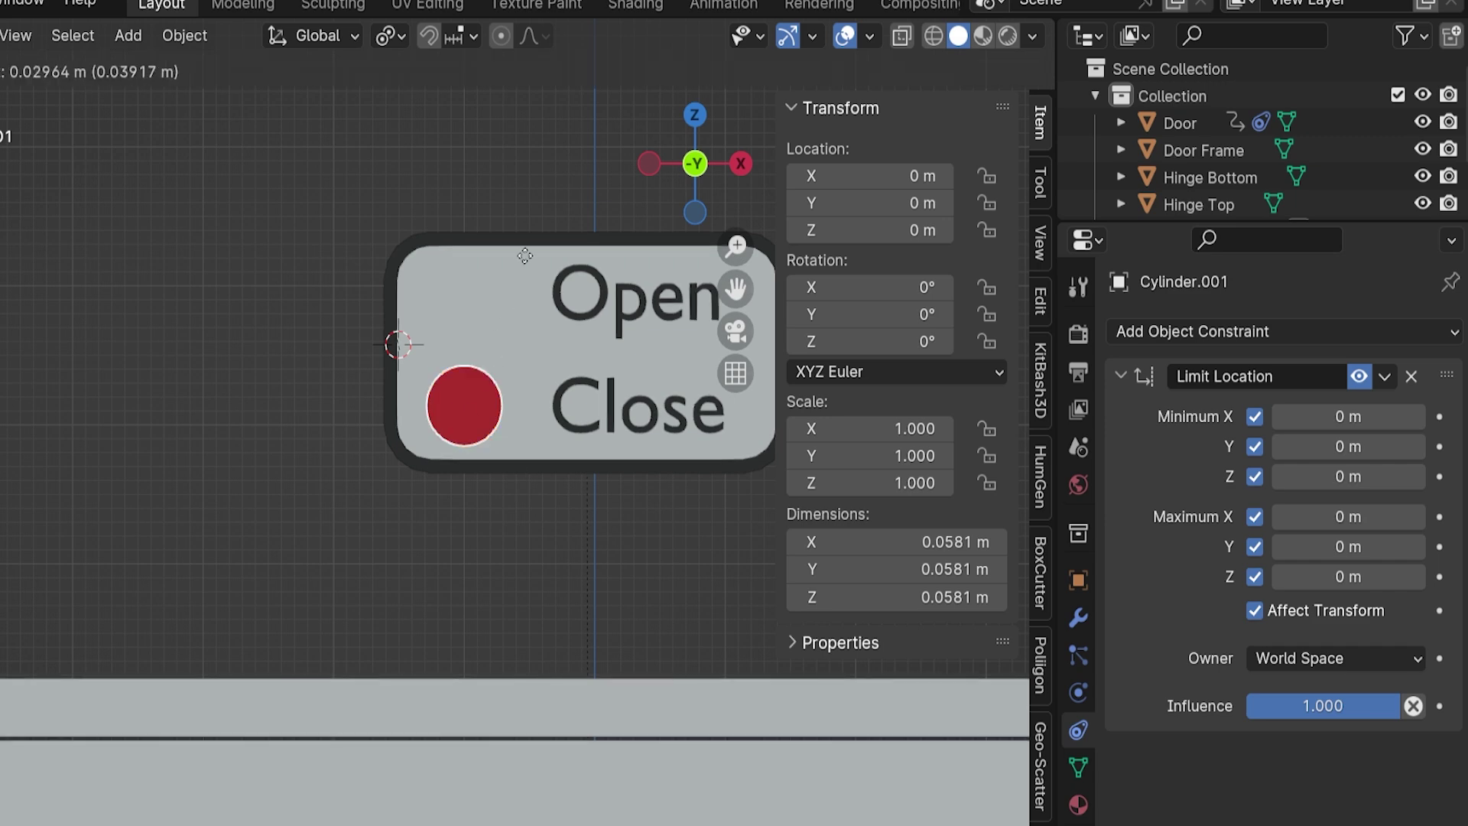
left_click(476, 522)
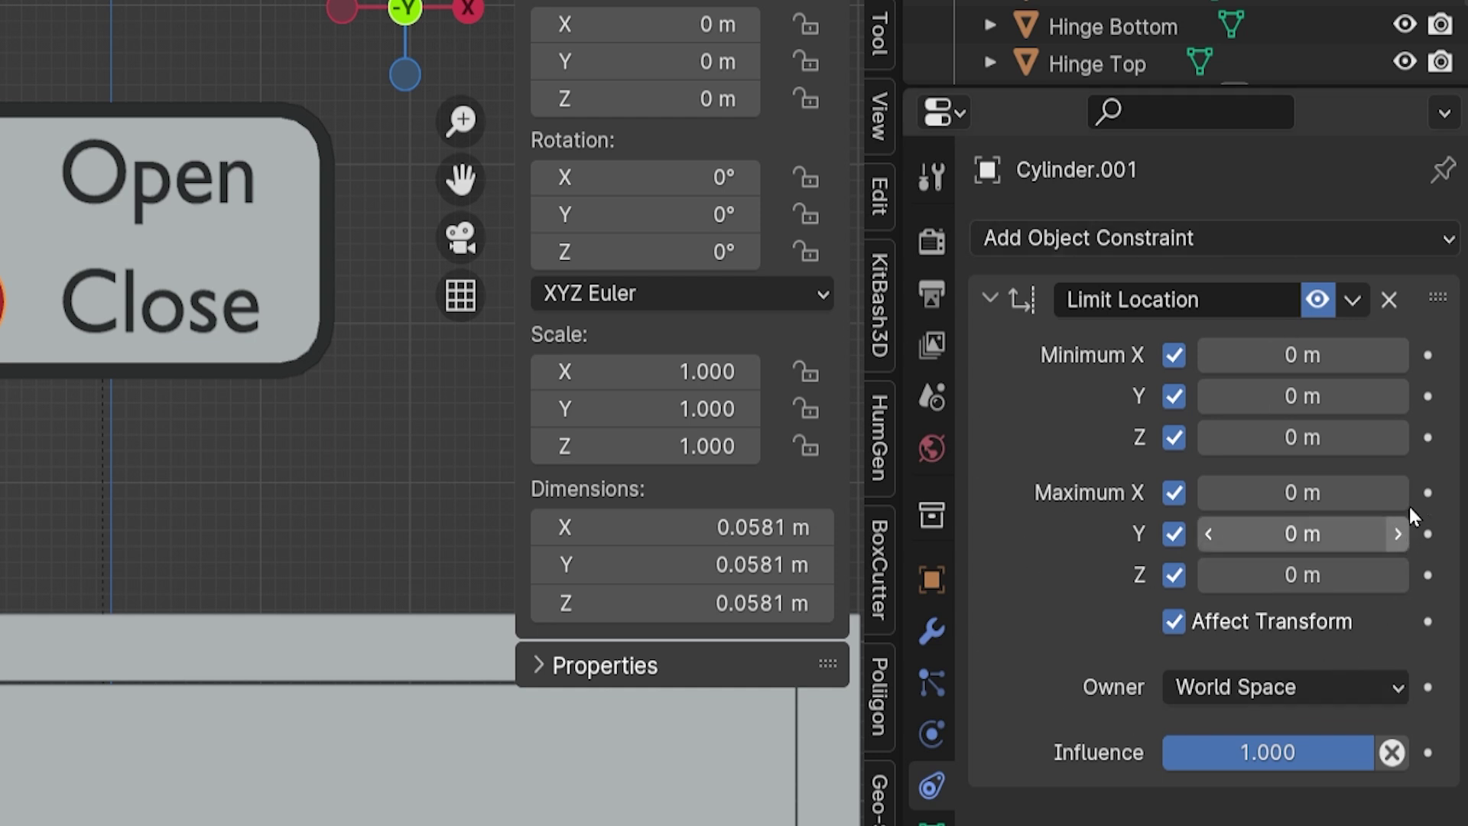
left_click(1171, 579)
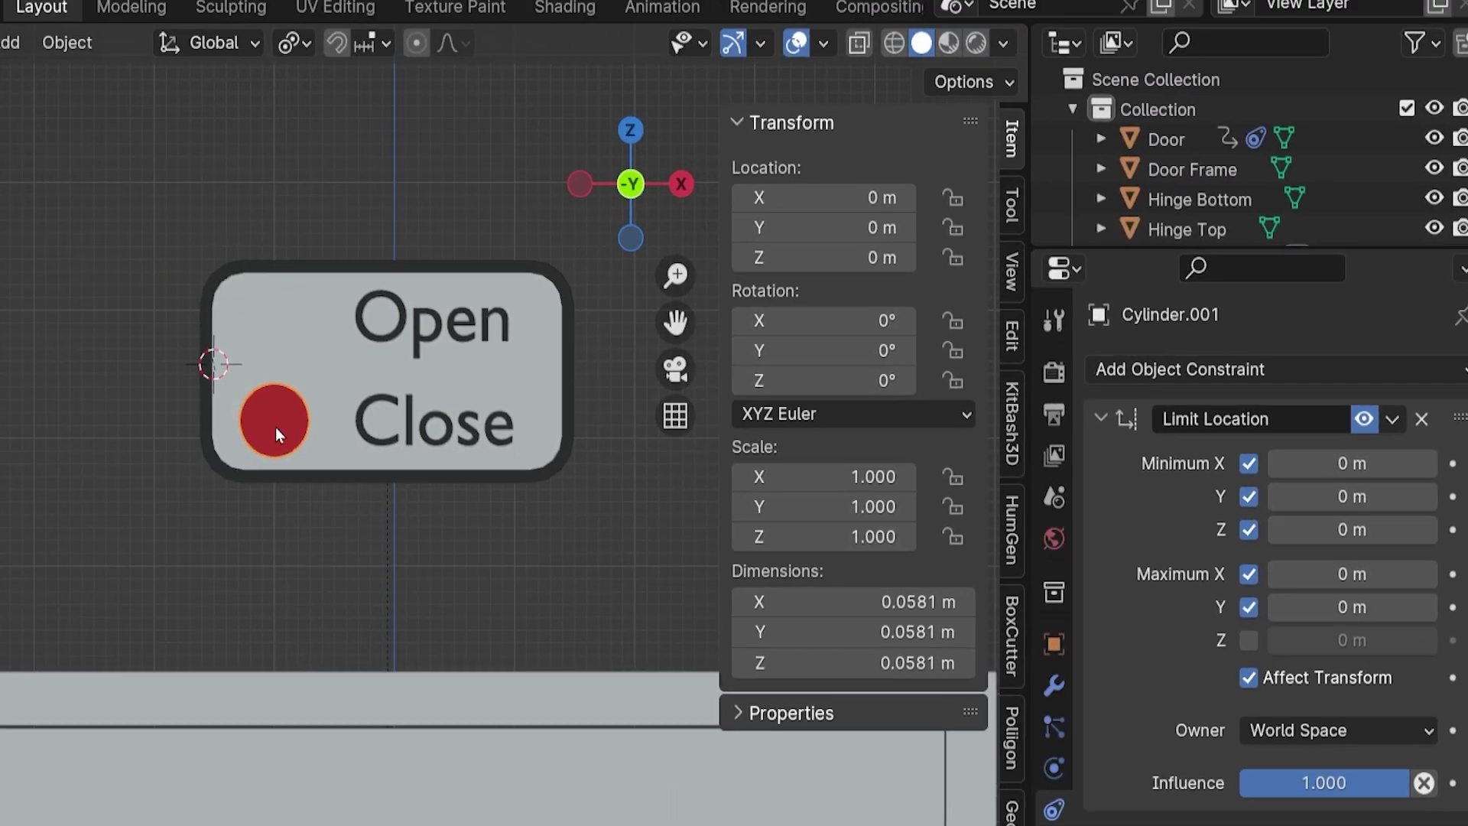
Try lifting the button, undo it, then raise its Z location to 0.08 m in 0.01 m steps
left_click_drag(276, 435, 305, 148)
key("ctrl+z")
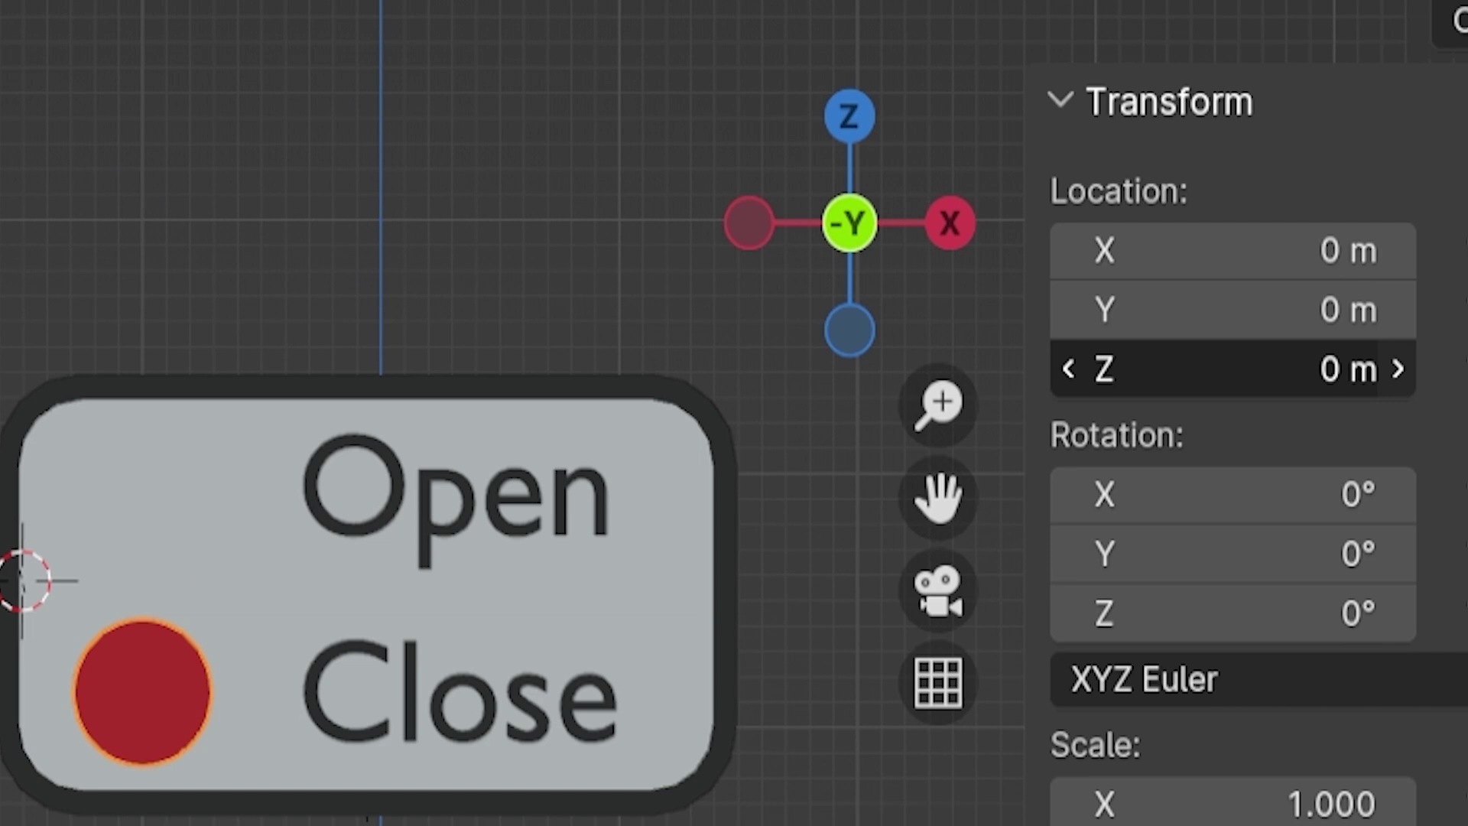
left_click(1398, 370)
left_click(1398, 370)
left_click(1398, 369)
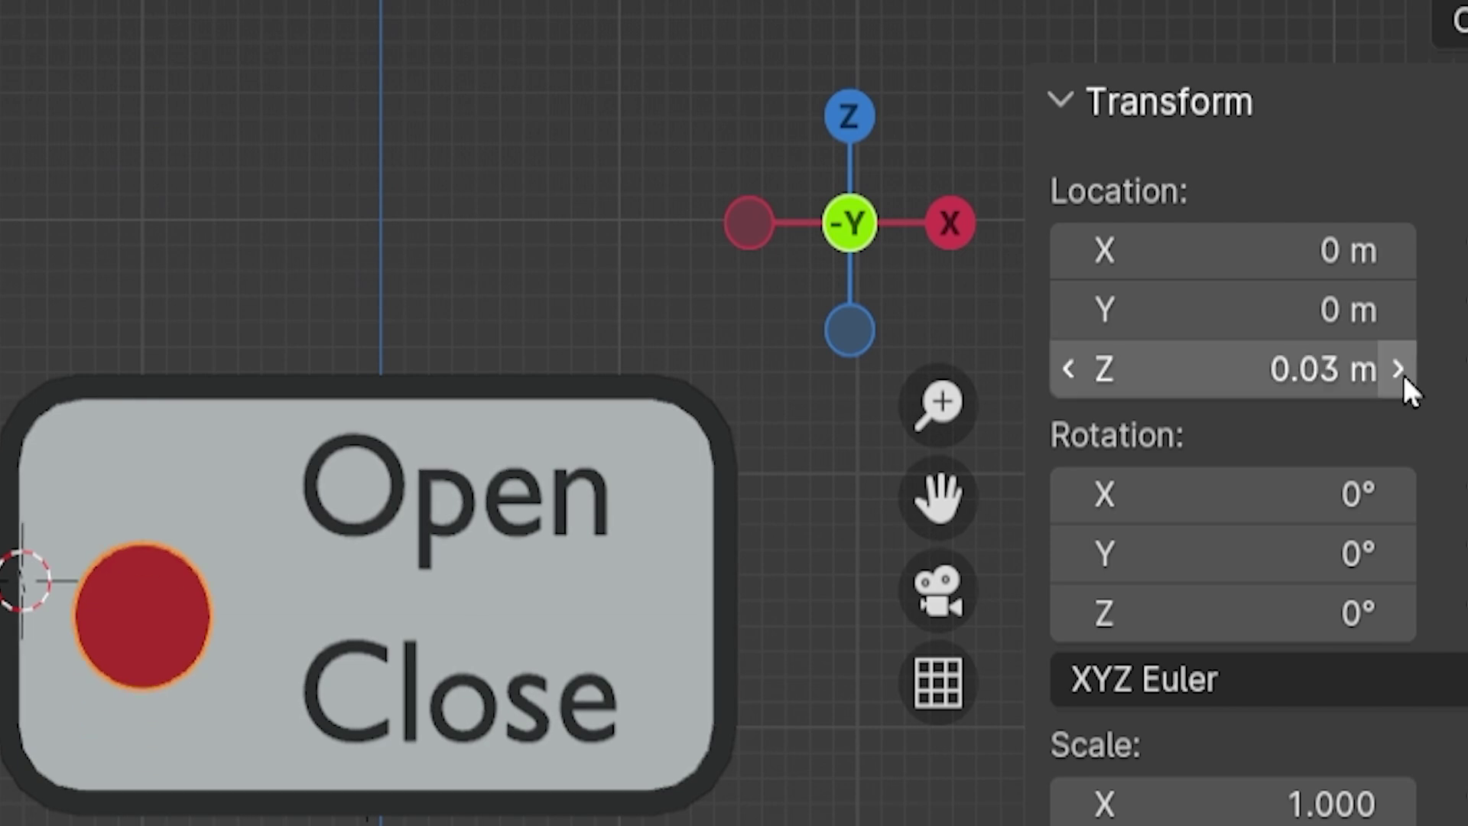
left_click(1402, 375)
left_click(1402, 375)
left_click(1402, 375)
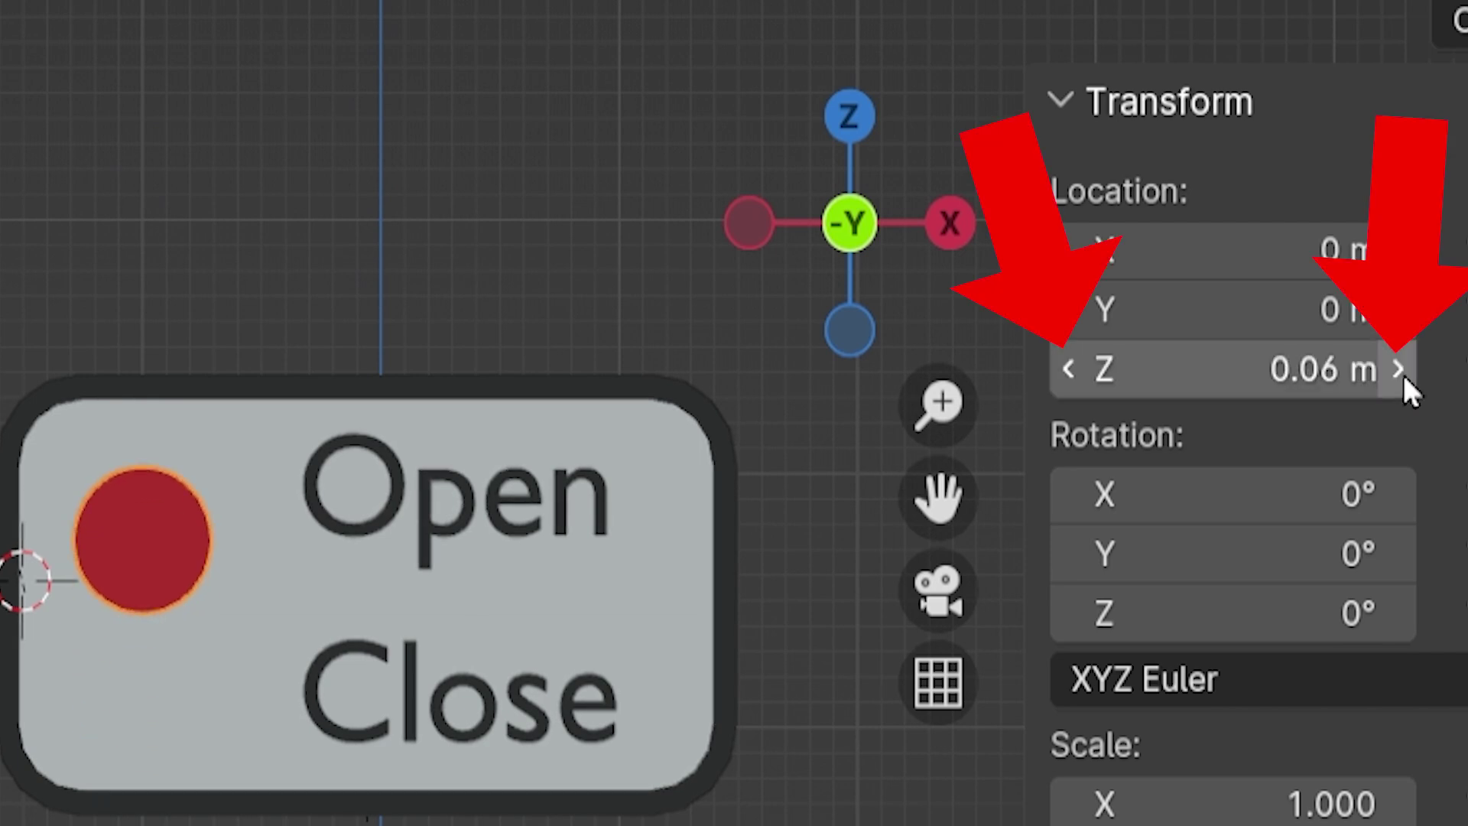
left_click(1402, 374)
left_click(1402, 374)
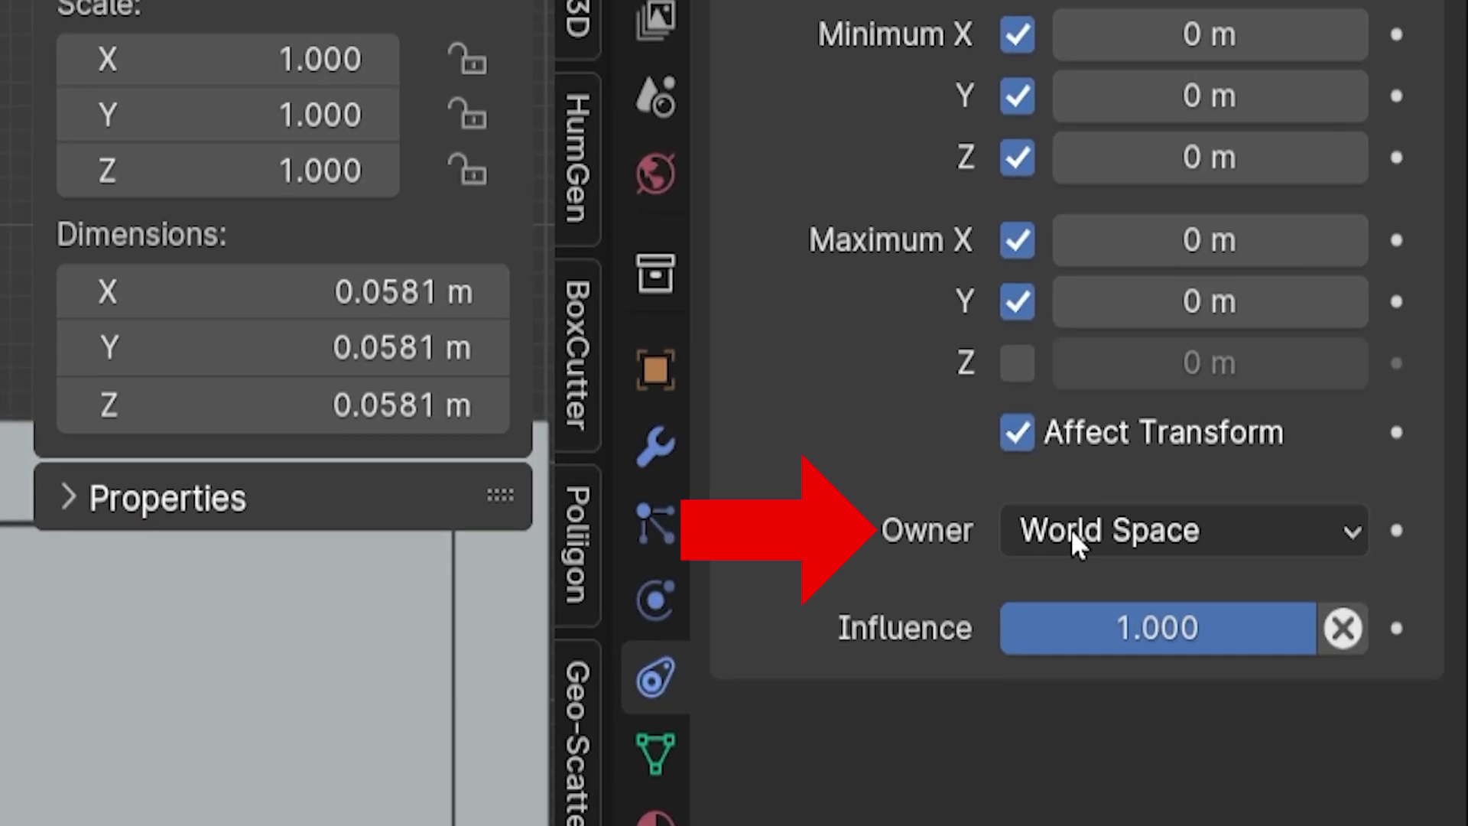
Set the constraint owner space to Local Space and copy the 0.08 m Z value
left_click(1253, 661)
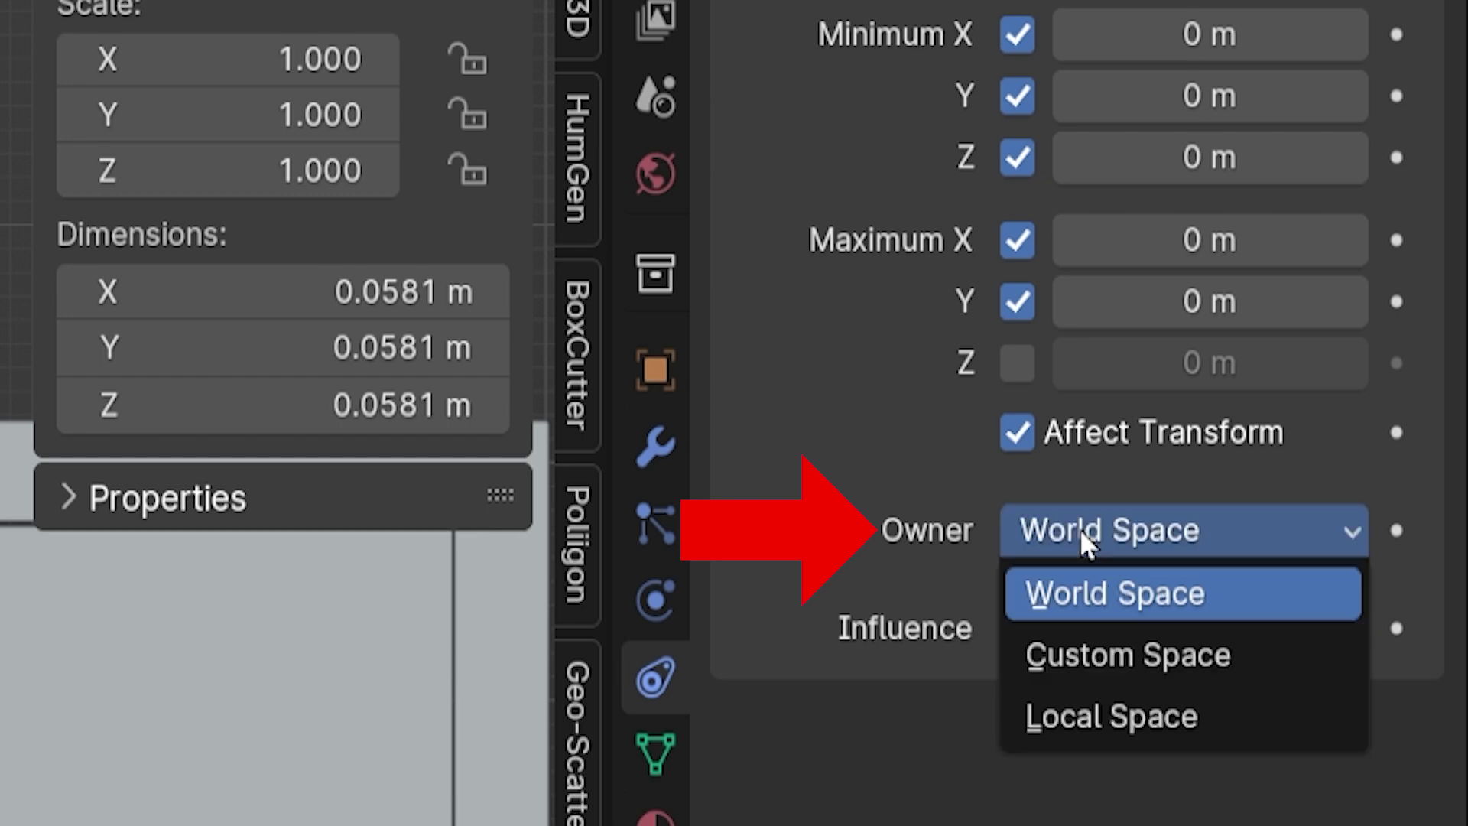
left_click(1069, 717)
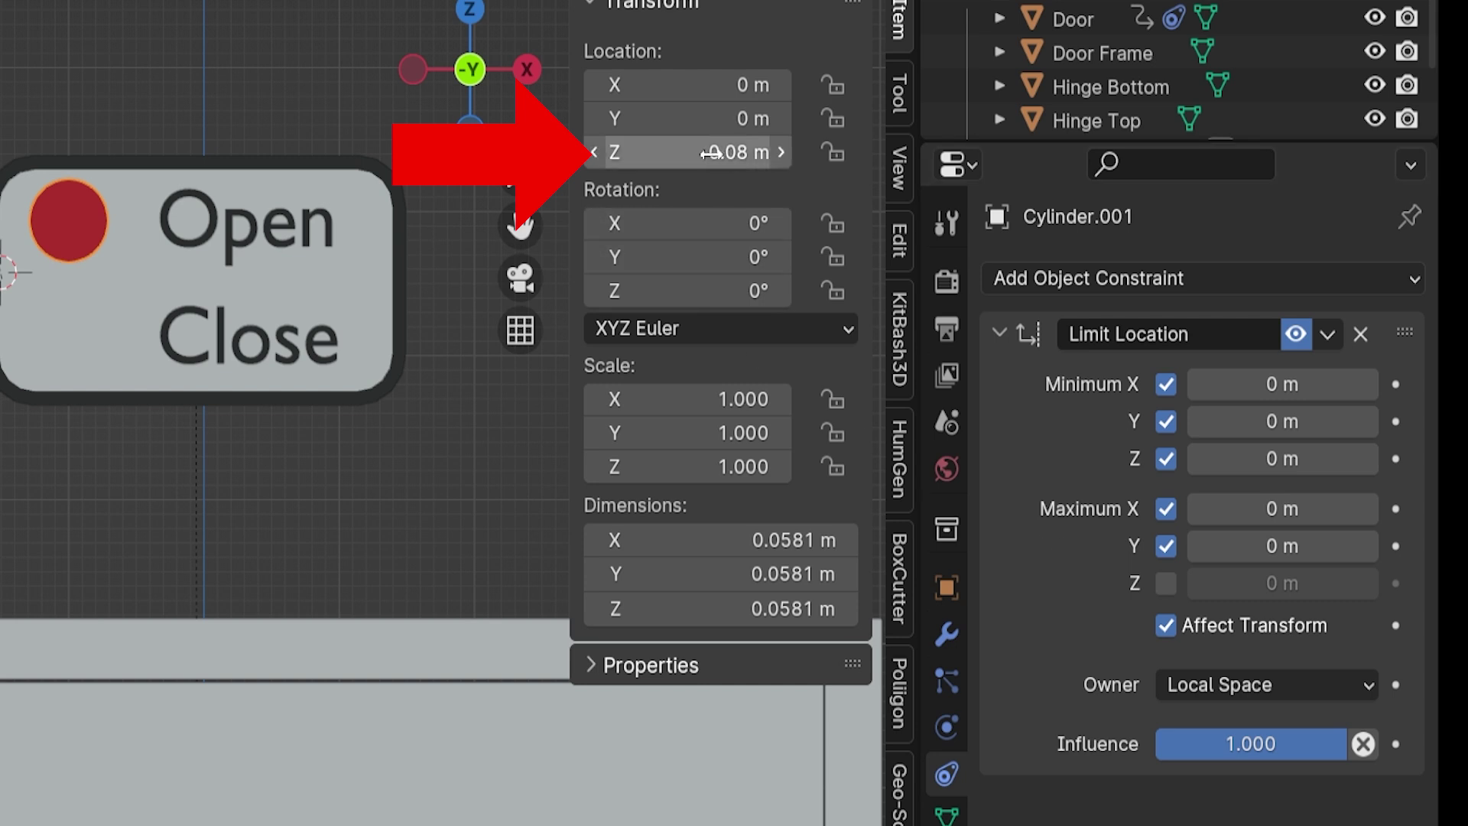
key("ctrl+c")
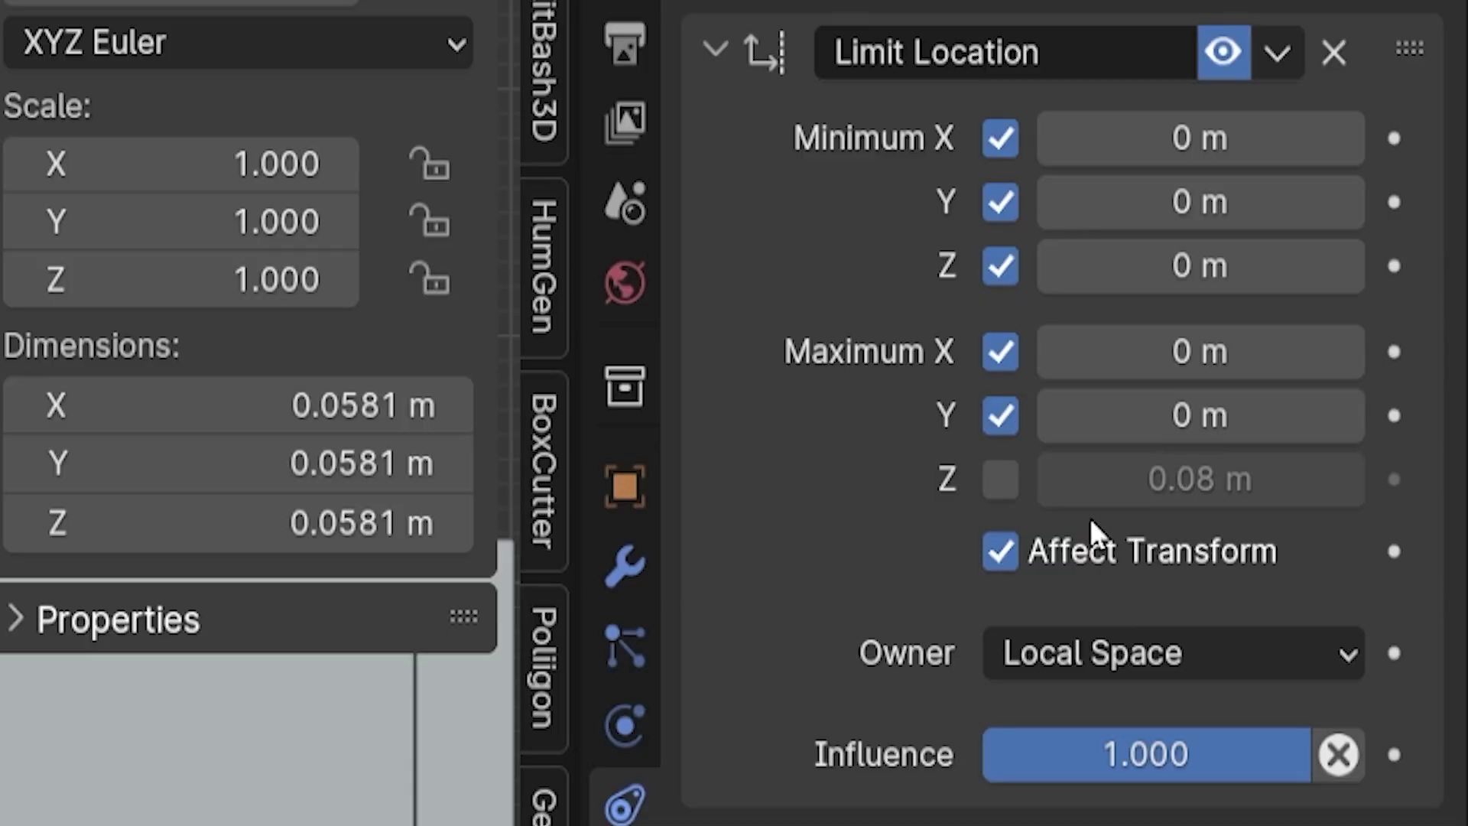
Enable maximum Z at 0.08 m and test sliding the button, undoing an accidental sign move
left_click(1000, 493)
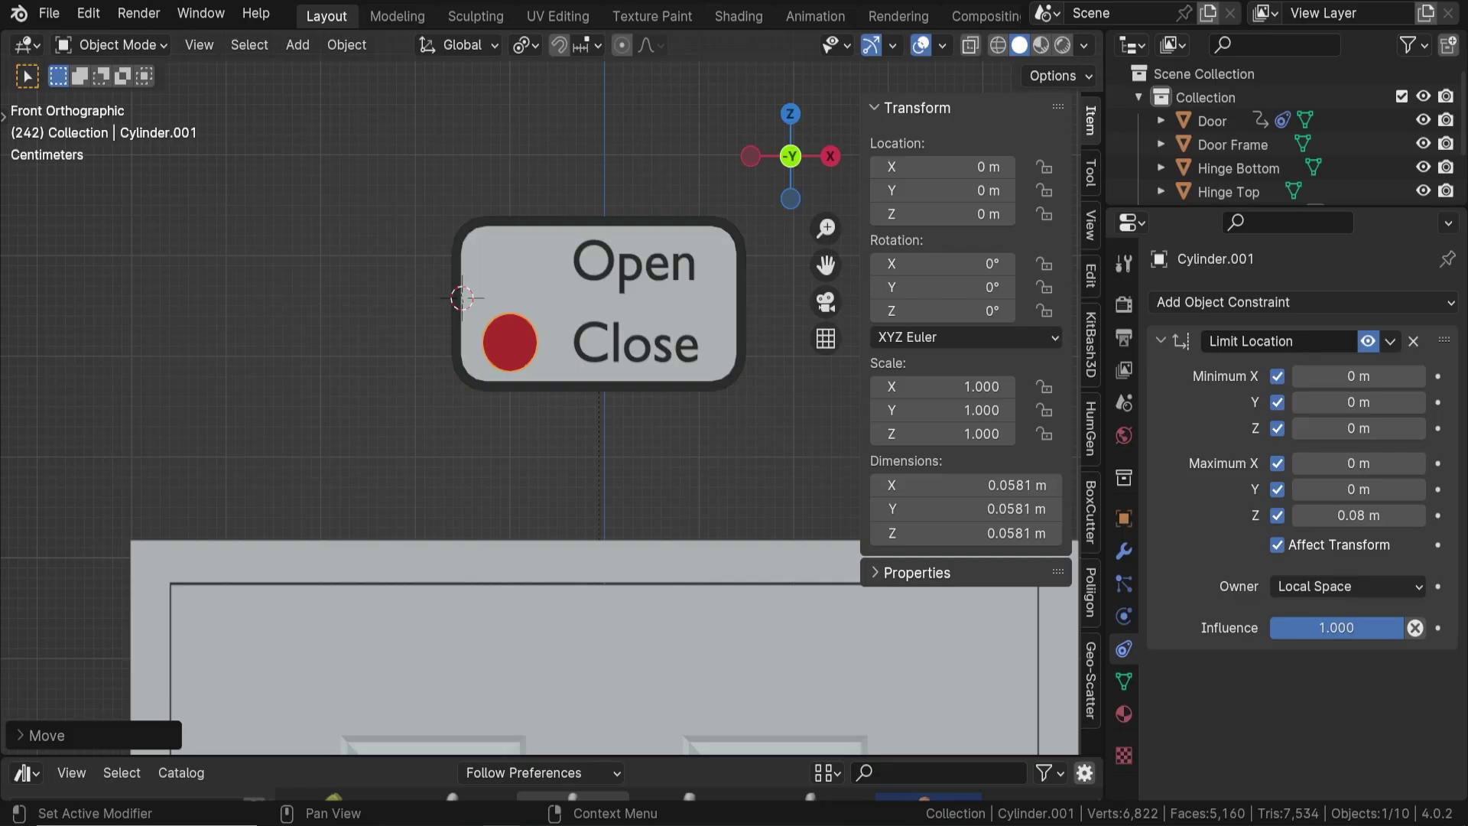
left_click_drag(521, 351, 533, 422)
left_click_drag(521, 344, 668, 360)
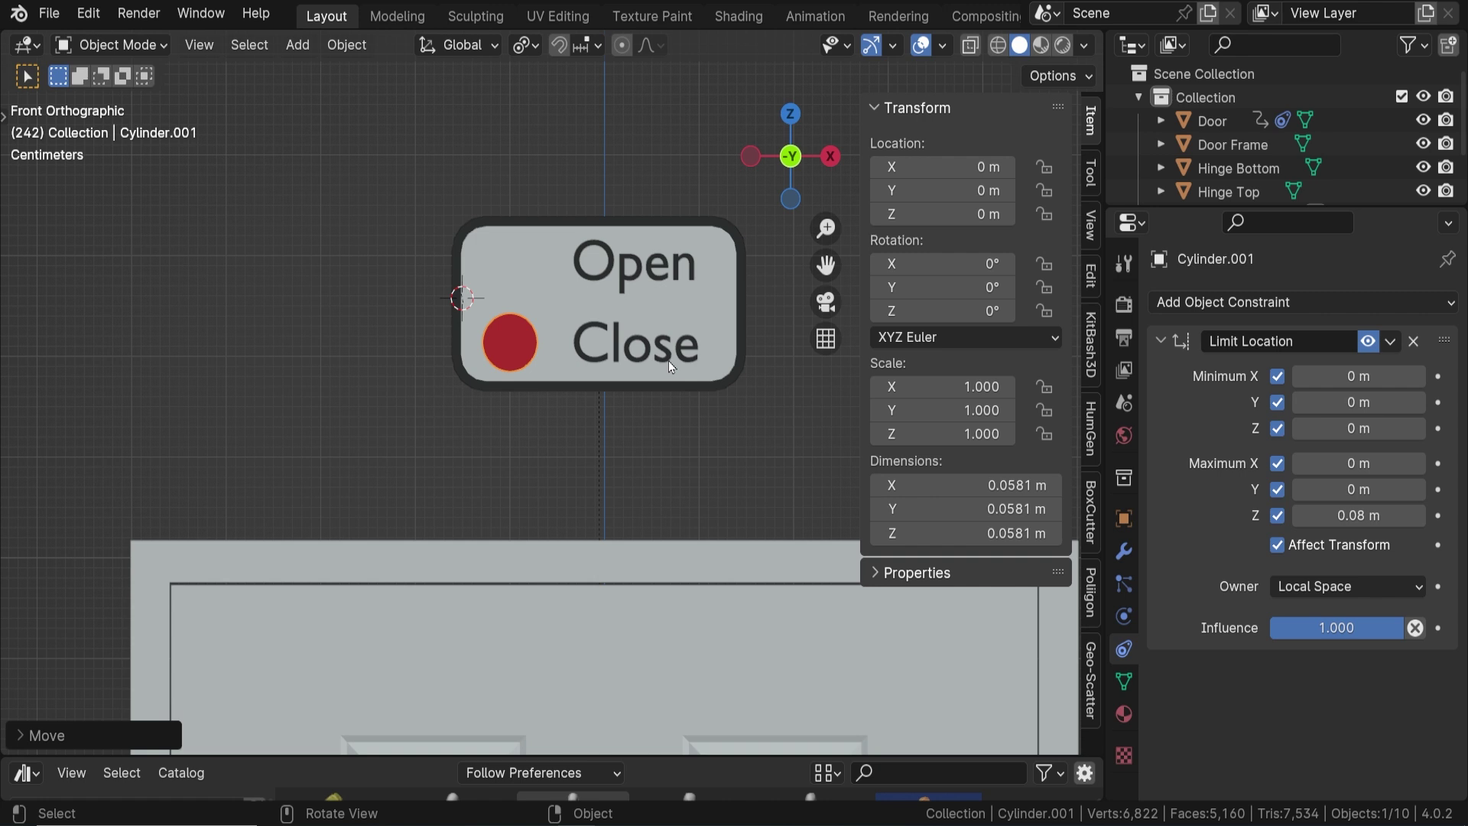
left_click_drag(713, 322, 545, 280)
key("Escape")
key("ctrl+z")
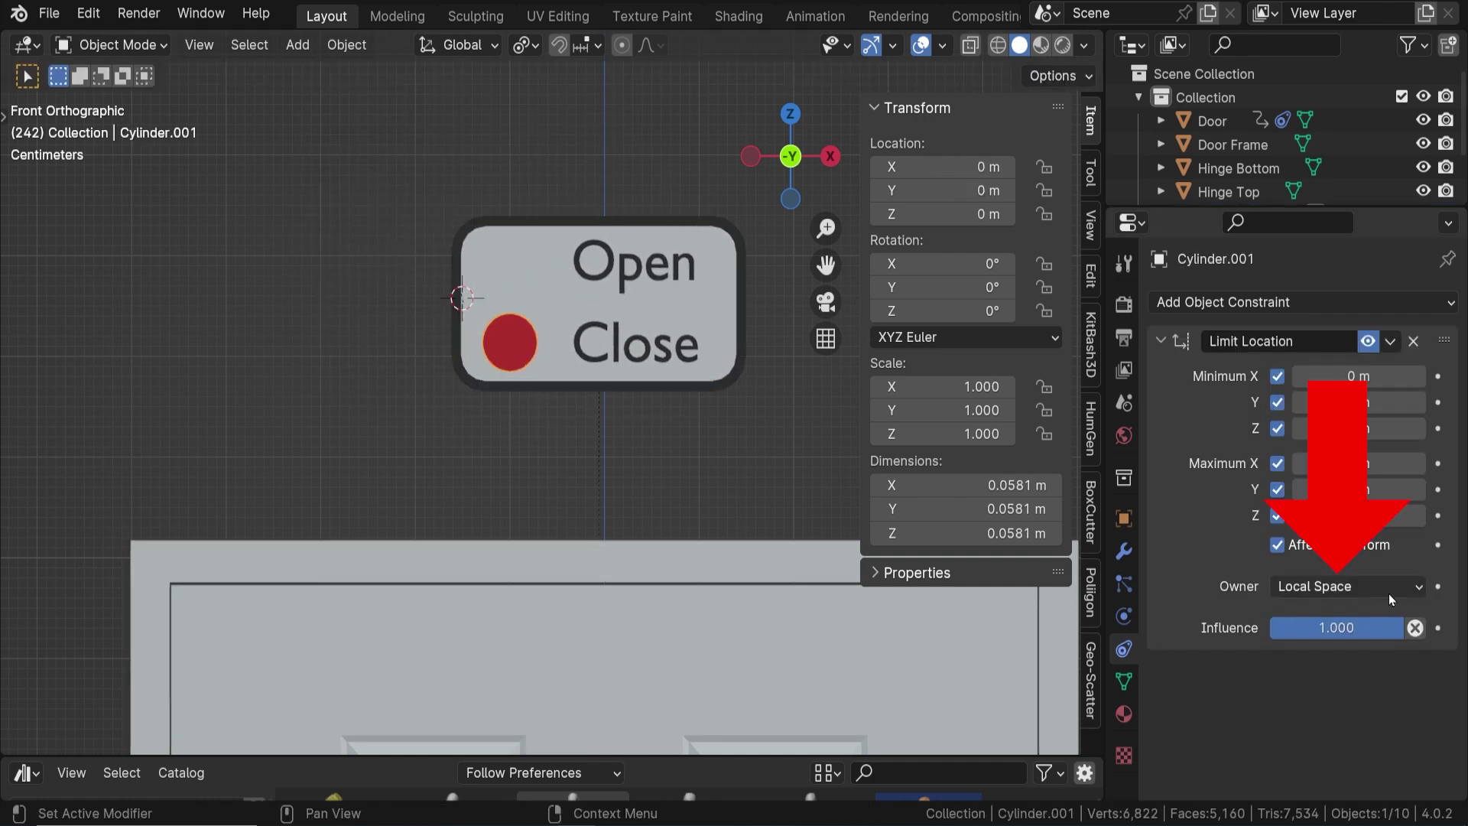
Try World Space, then return the owner to Local Space and slide the button up beside Open
left_click(1387, 590)
left_click(1362, 612)
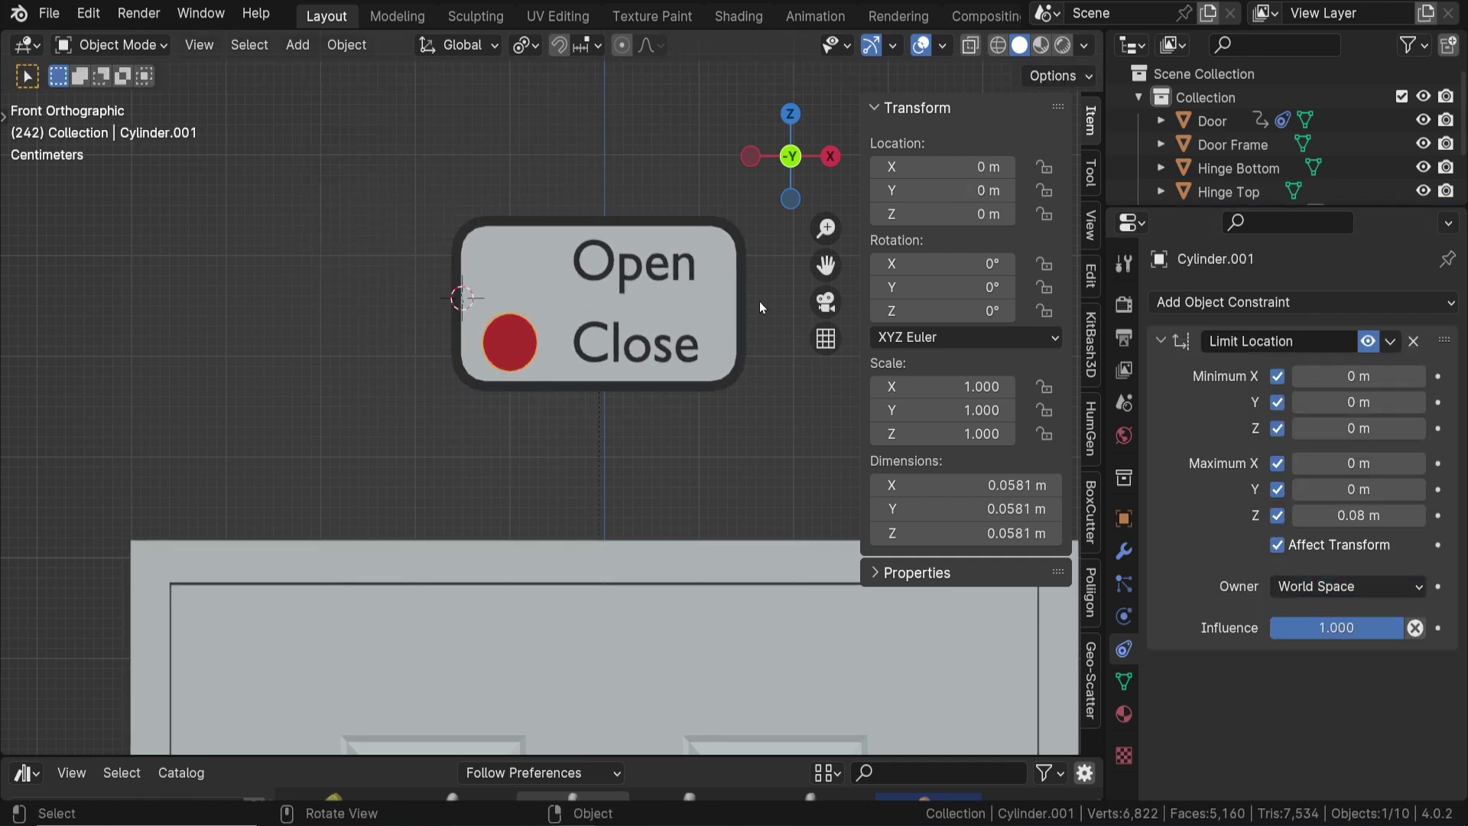
left_click(733, 305)
left_click_drag(732, 305, 543, 370)
key("ctrl+z")
left_click(526, 343)
left_click(1324, 589)
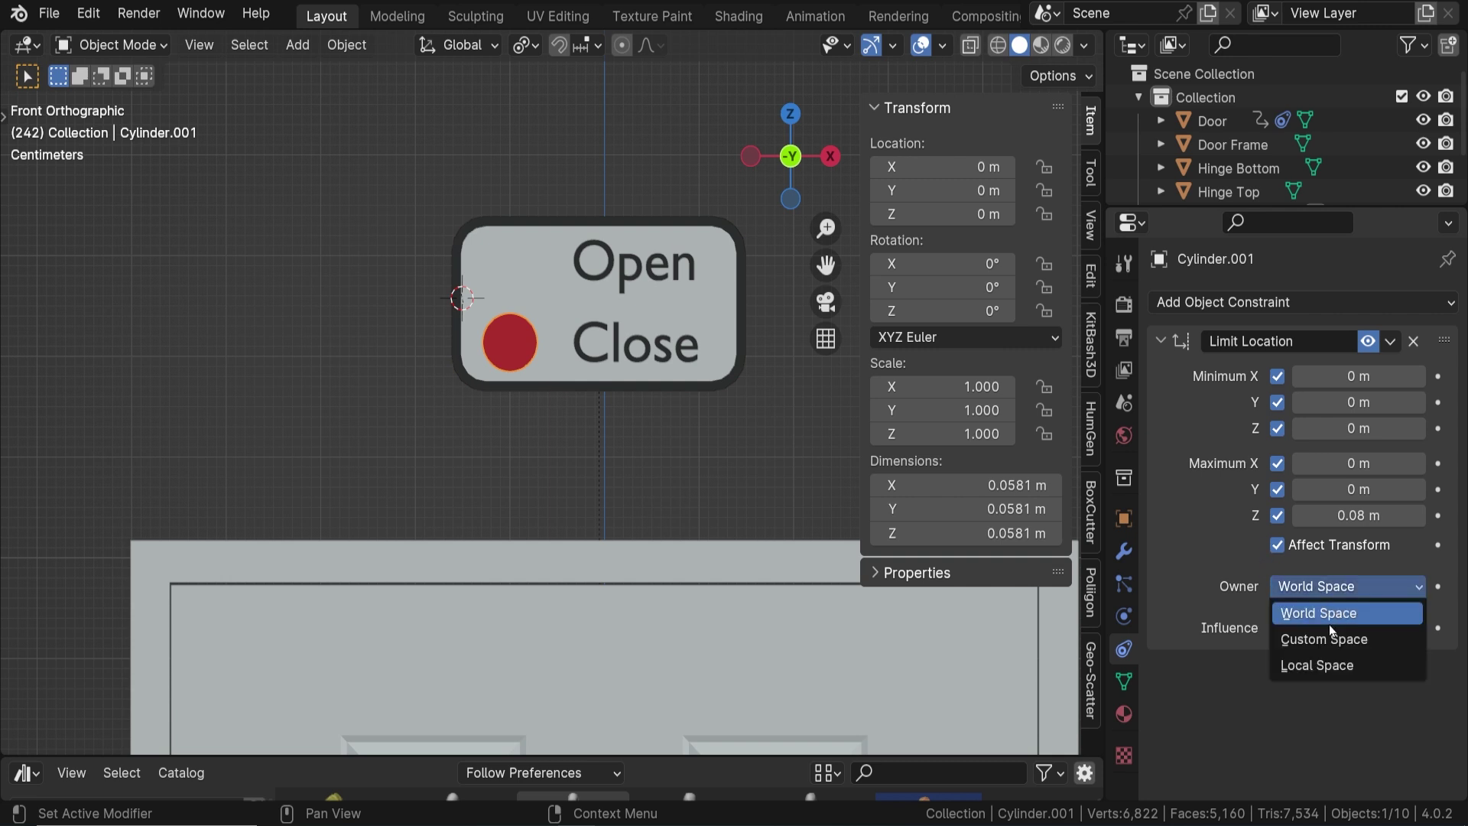
left_click(1325, 664)
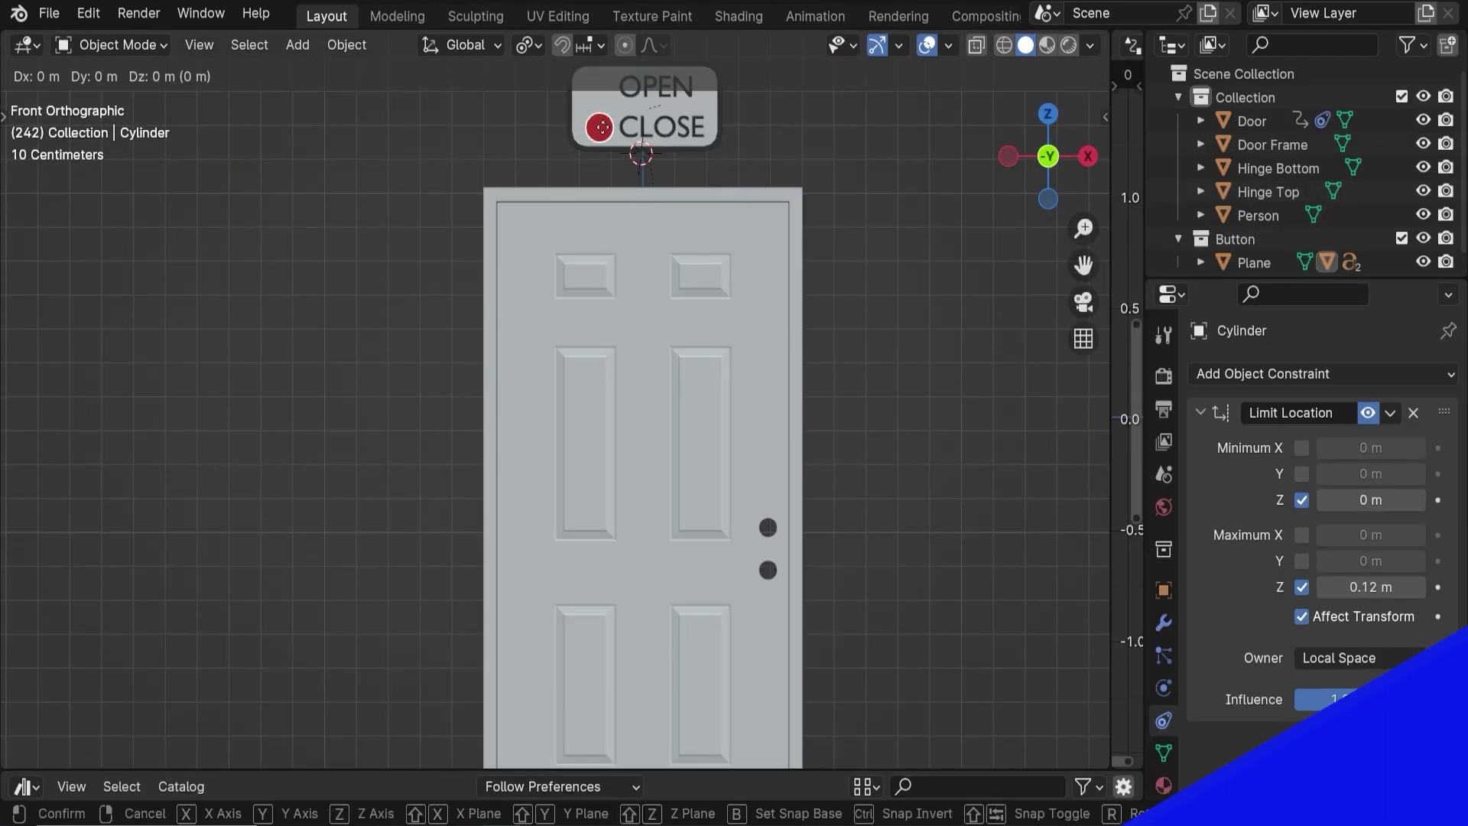
left_click_drag(604, 124, 608, 84)
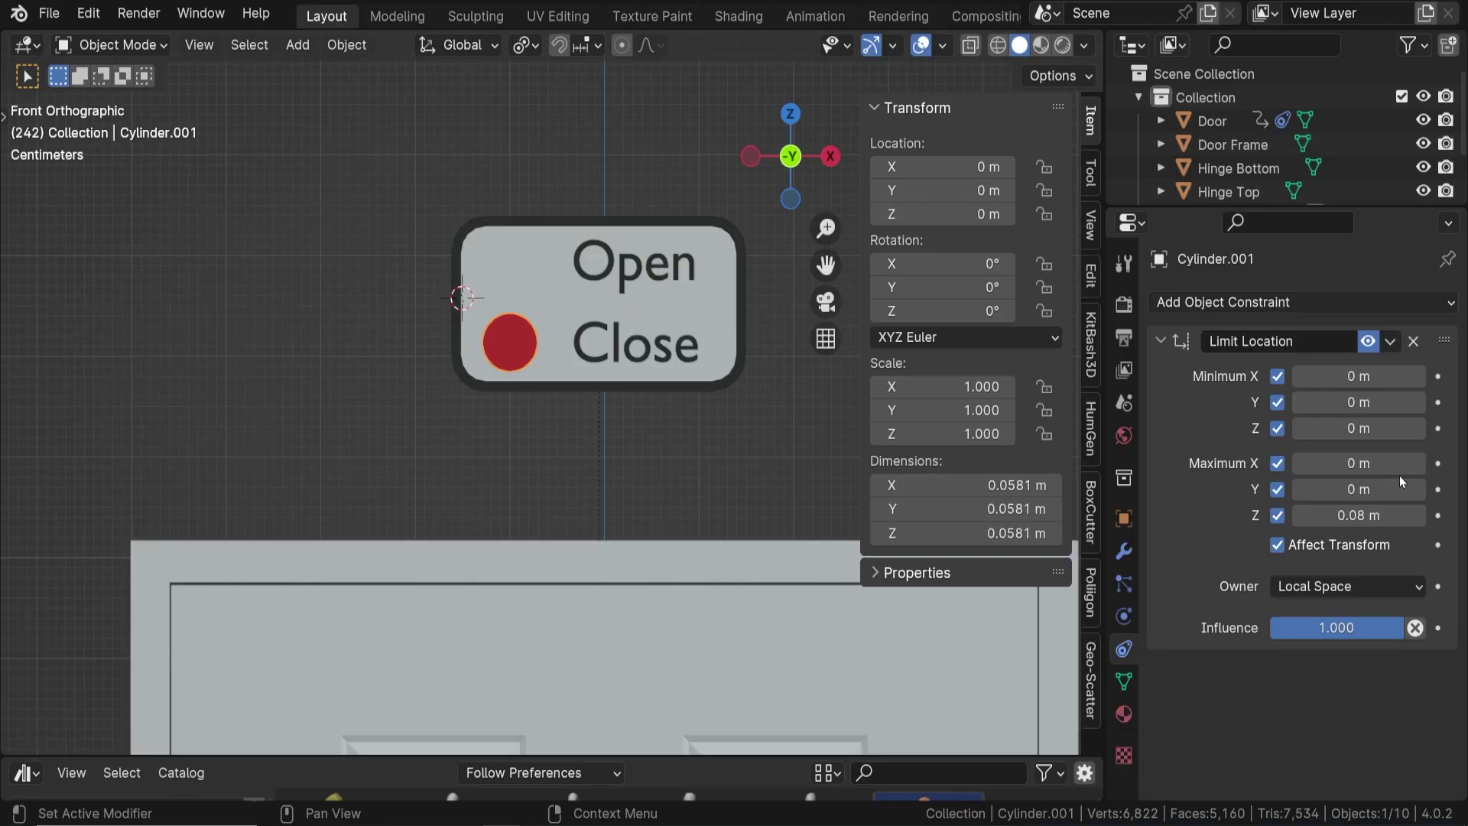
key("g")
left_click(534, 328)
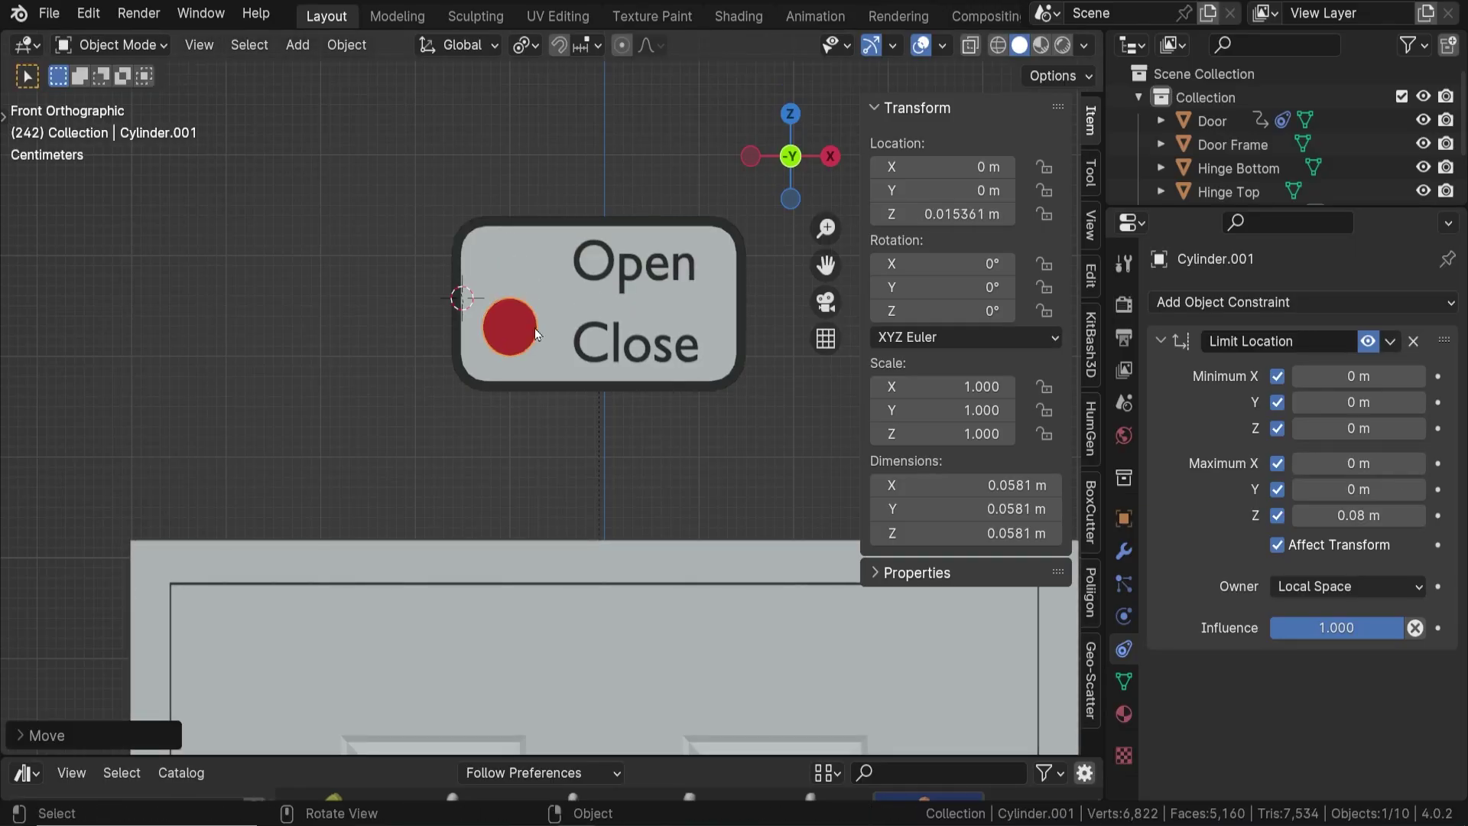
middle_click_drag(545, 352, 604, 392)
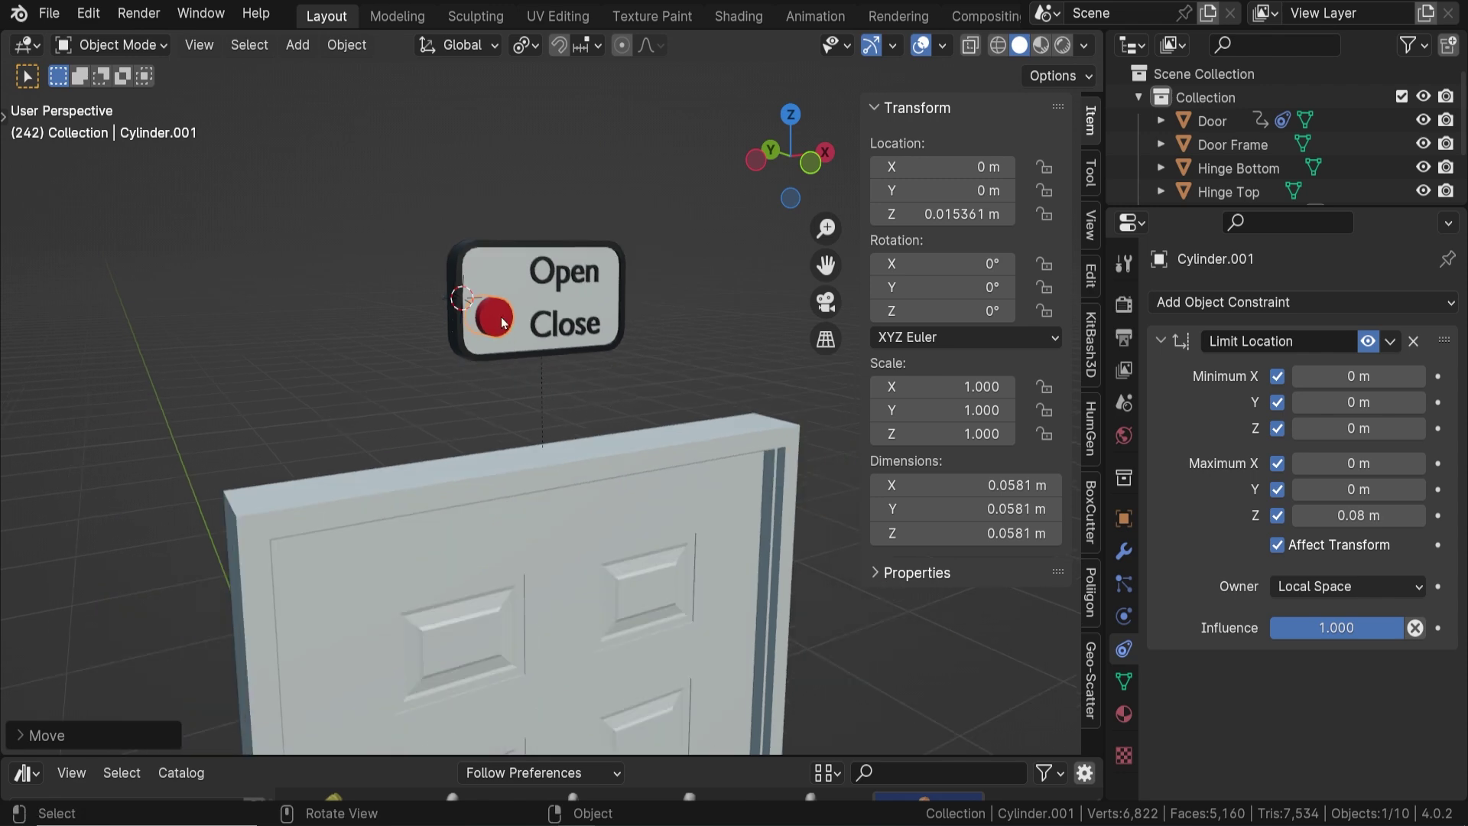
key("g")
left_click(507, 285)
left_click(428, 543)
middle_click_drag(444, 568, 558, 497)
scroll(558, 497, "down", 4)
key("r")
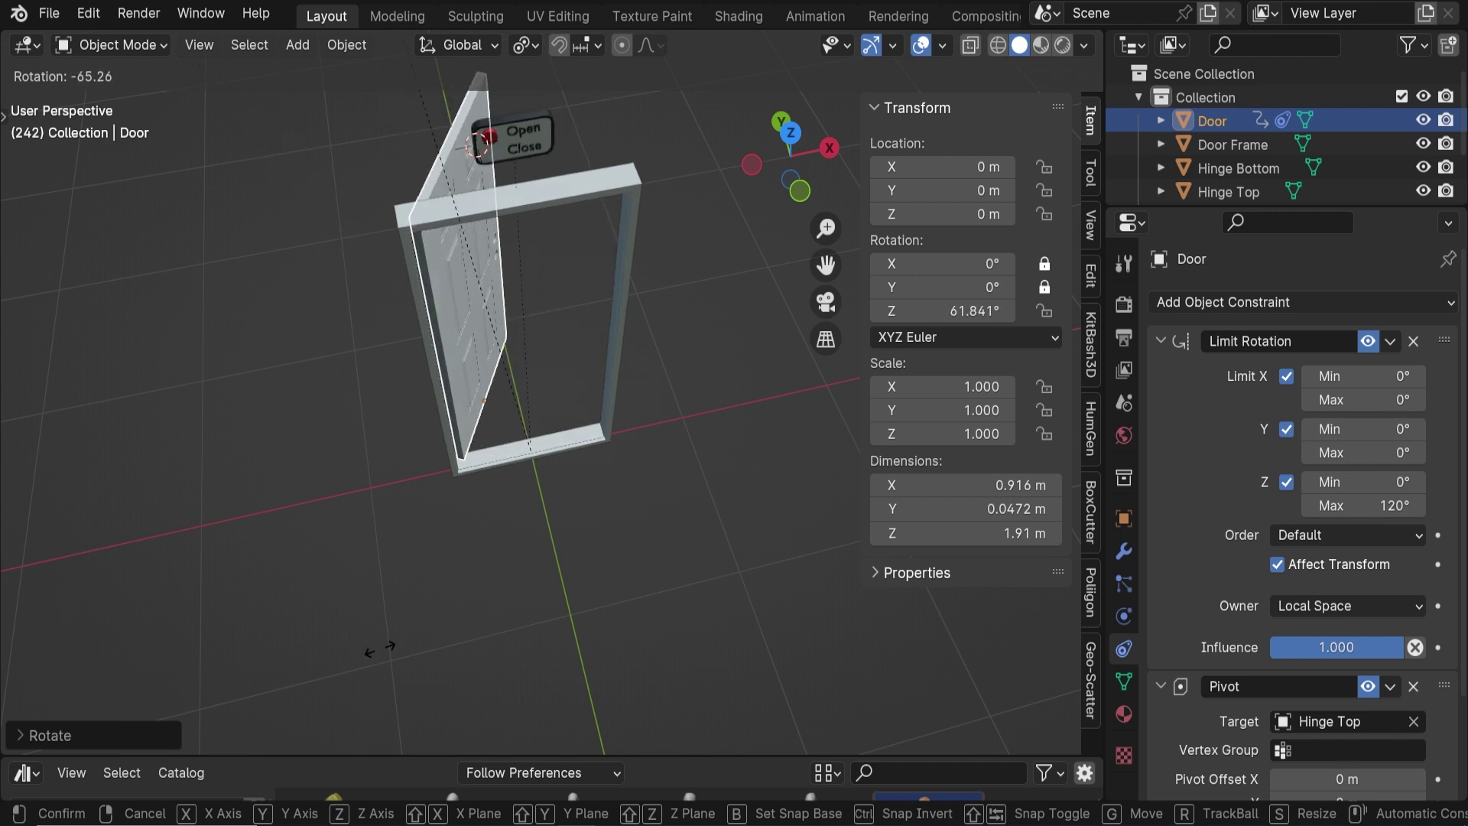
right_click(553, 318)
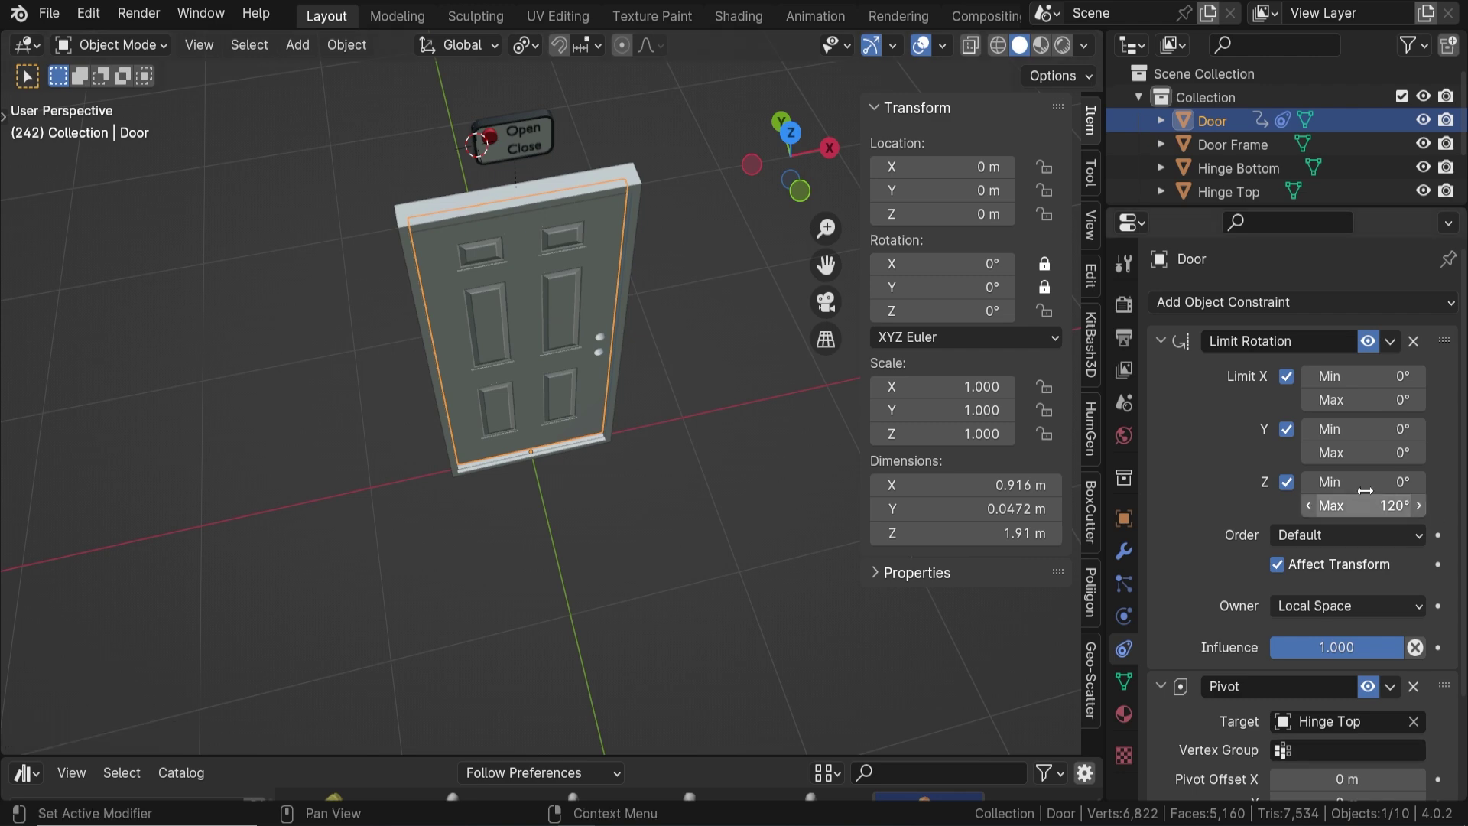
scroll(1254, 719, "down", 4)
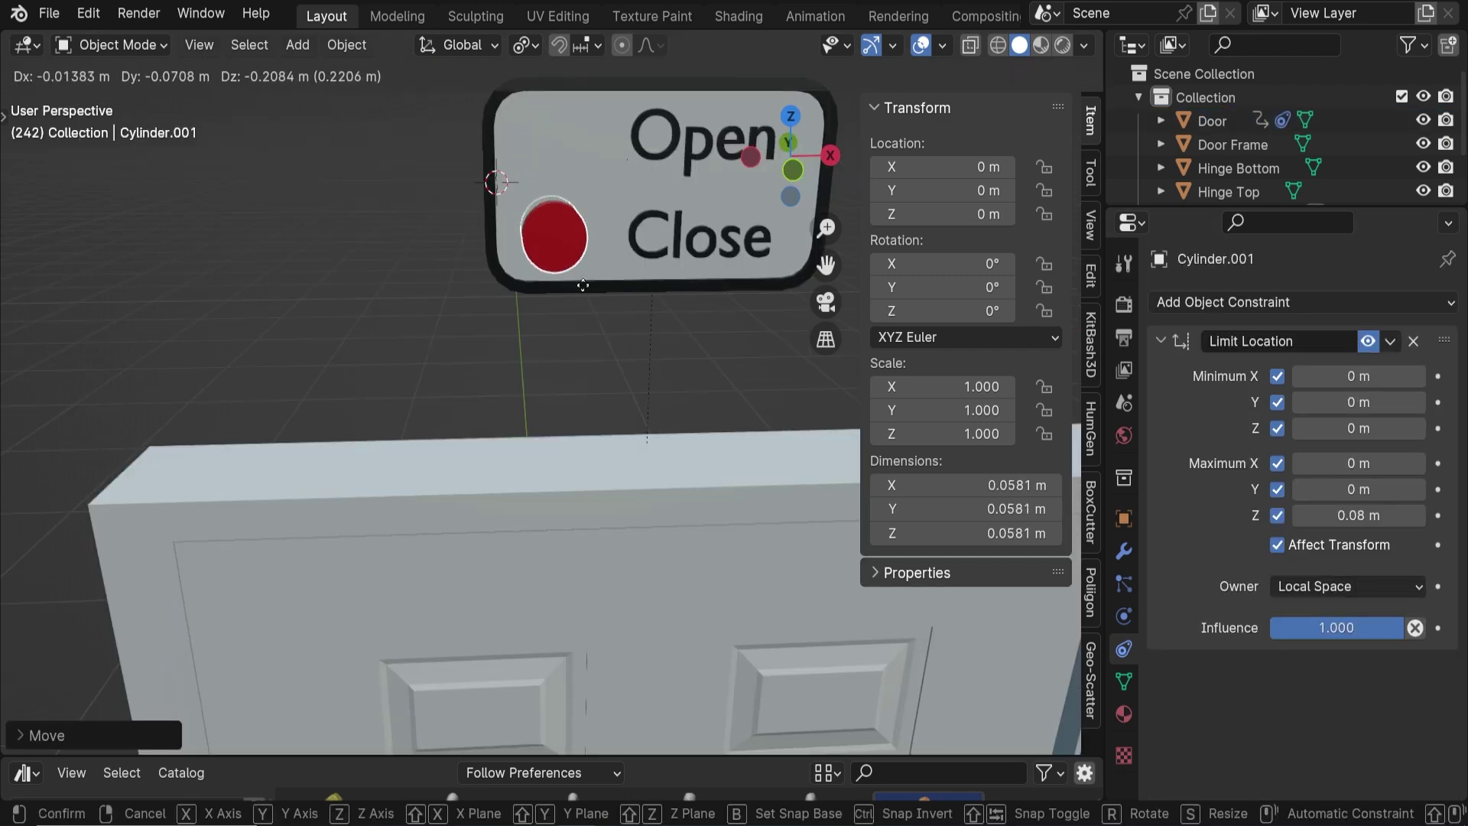
left_click(589, 364)
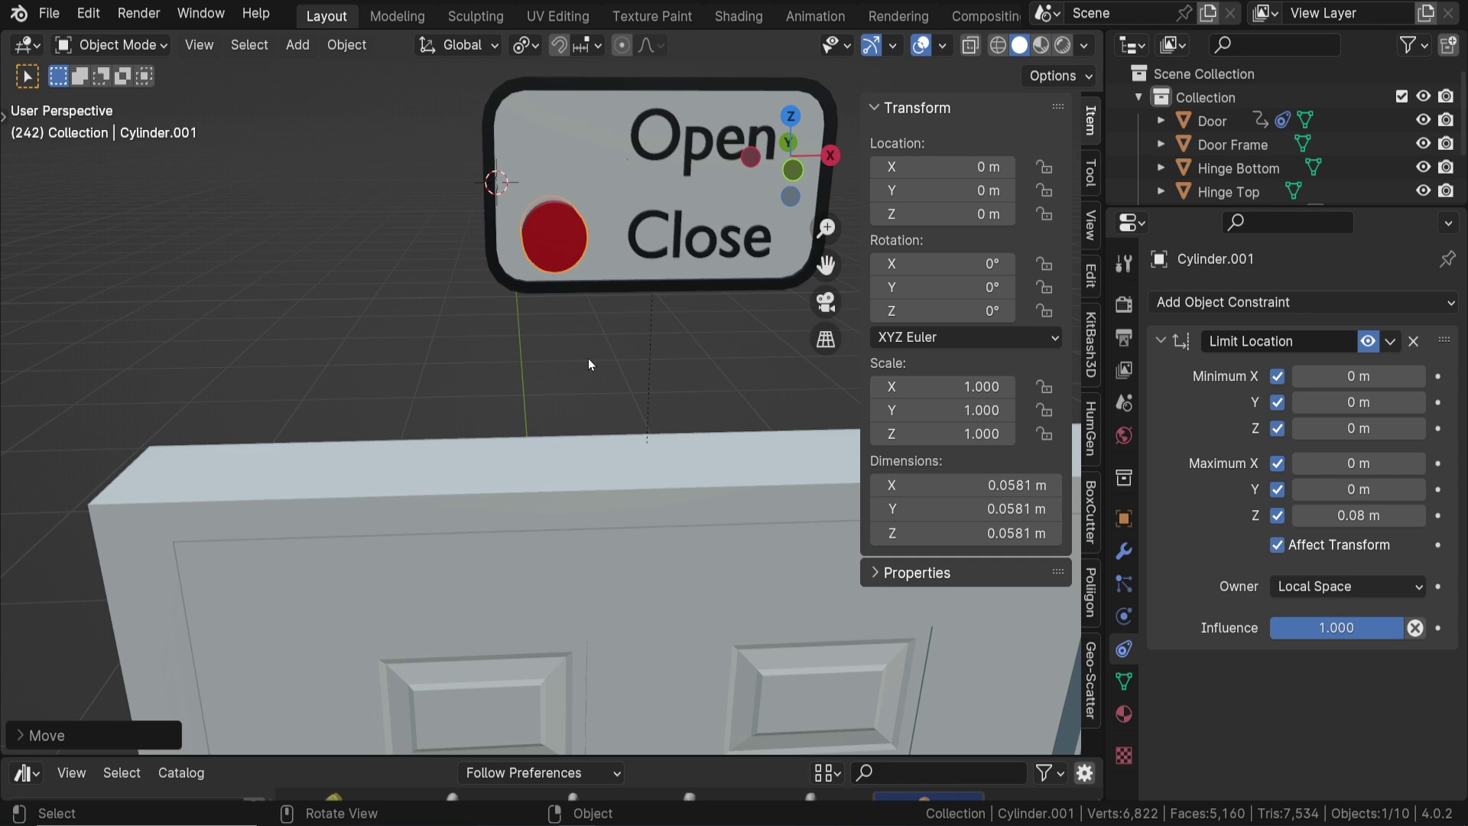
left_click(589, 363)
scroll(588, 363, "down", 5)
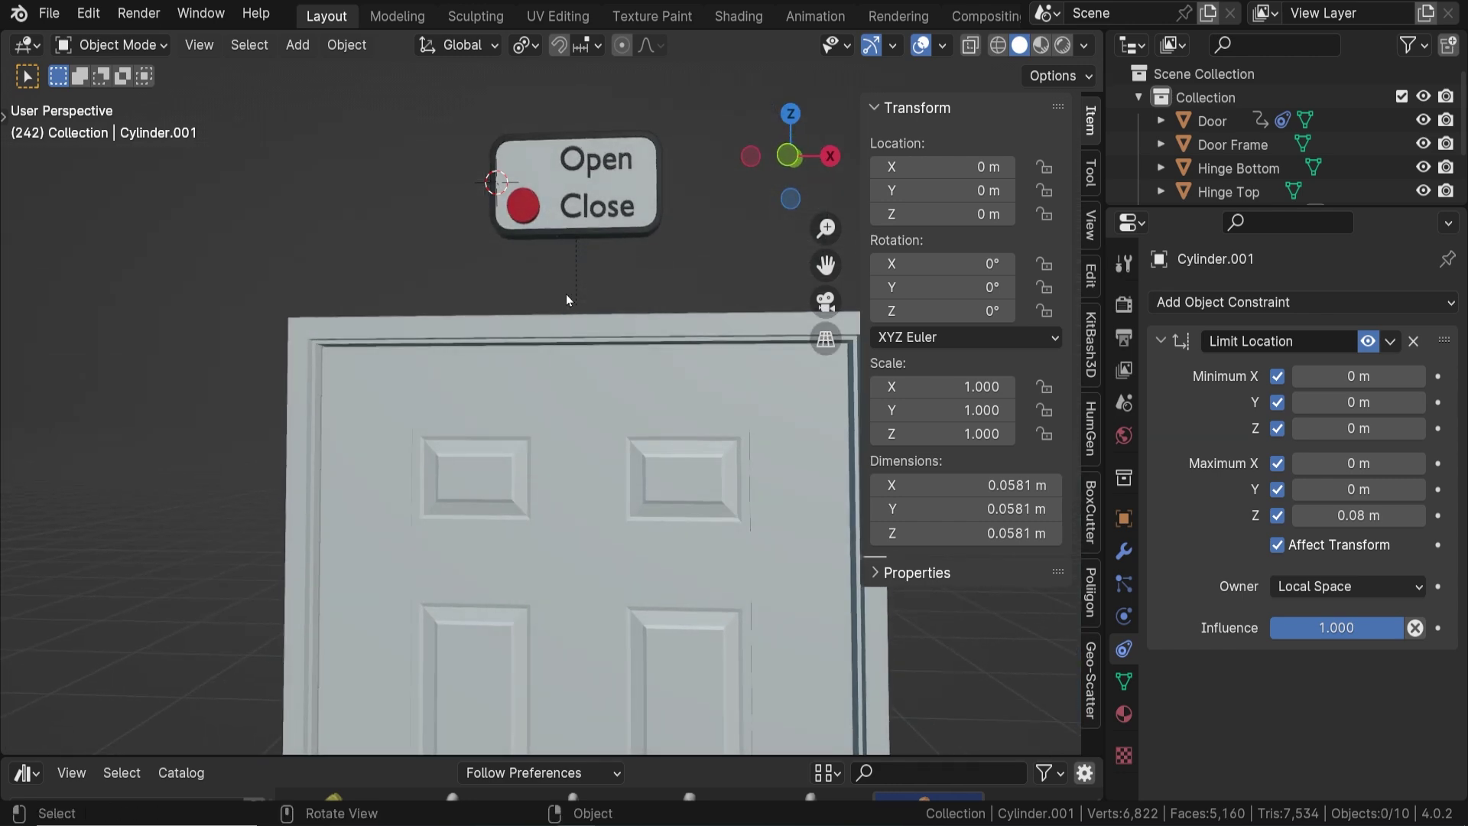
left_click(528, 392)
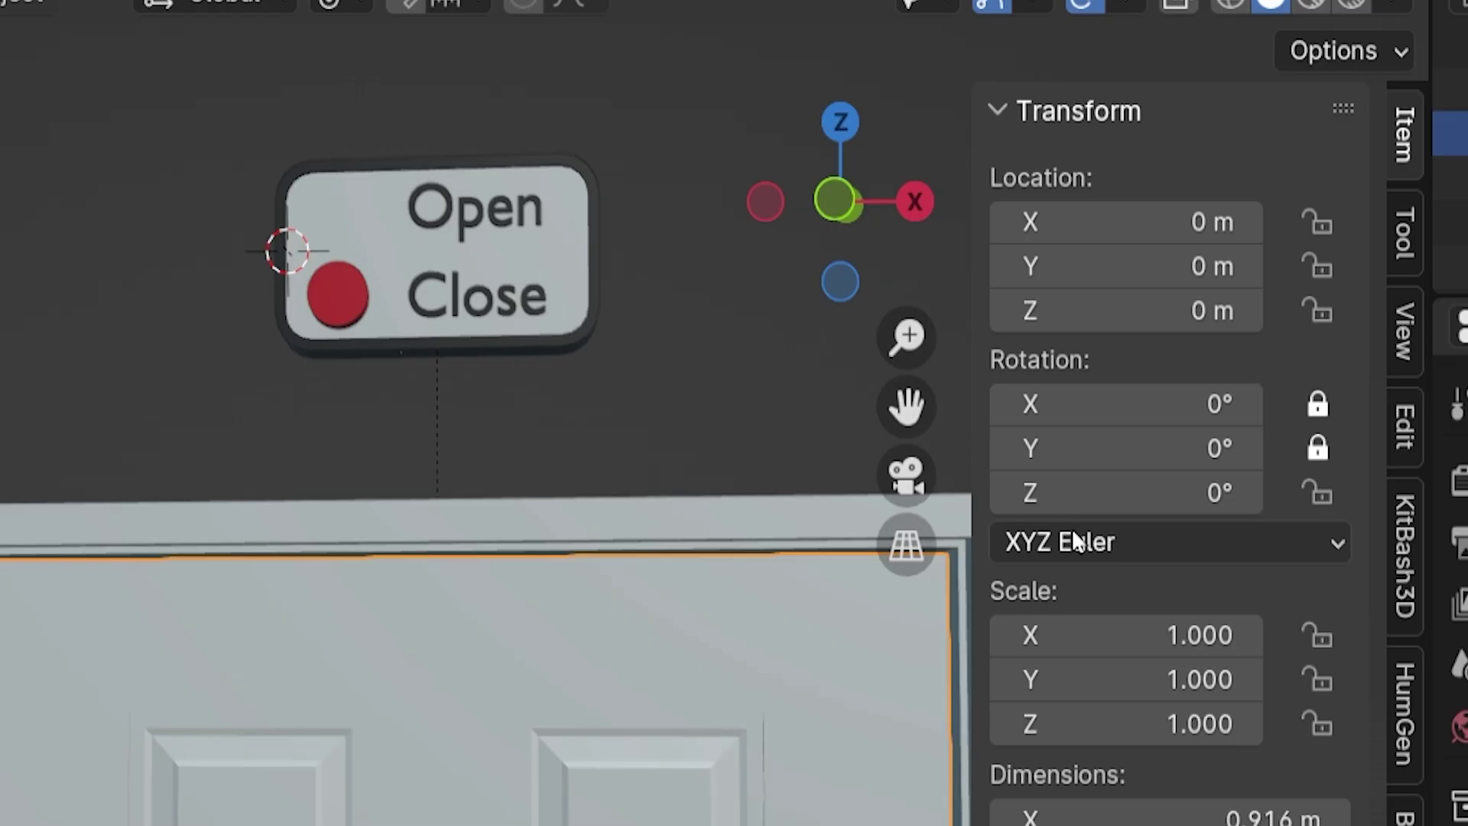
Add a driver to the door's Z Euler Rotation and show it in the Drivers editor
right_click(1125, 487)
left_click(993, 589)
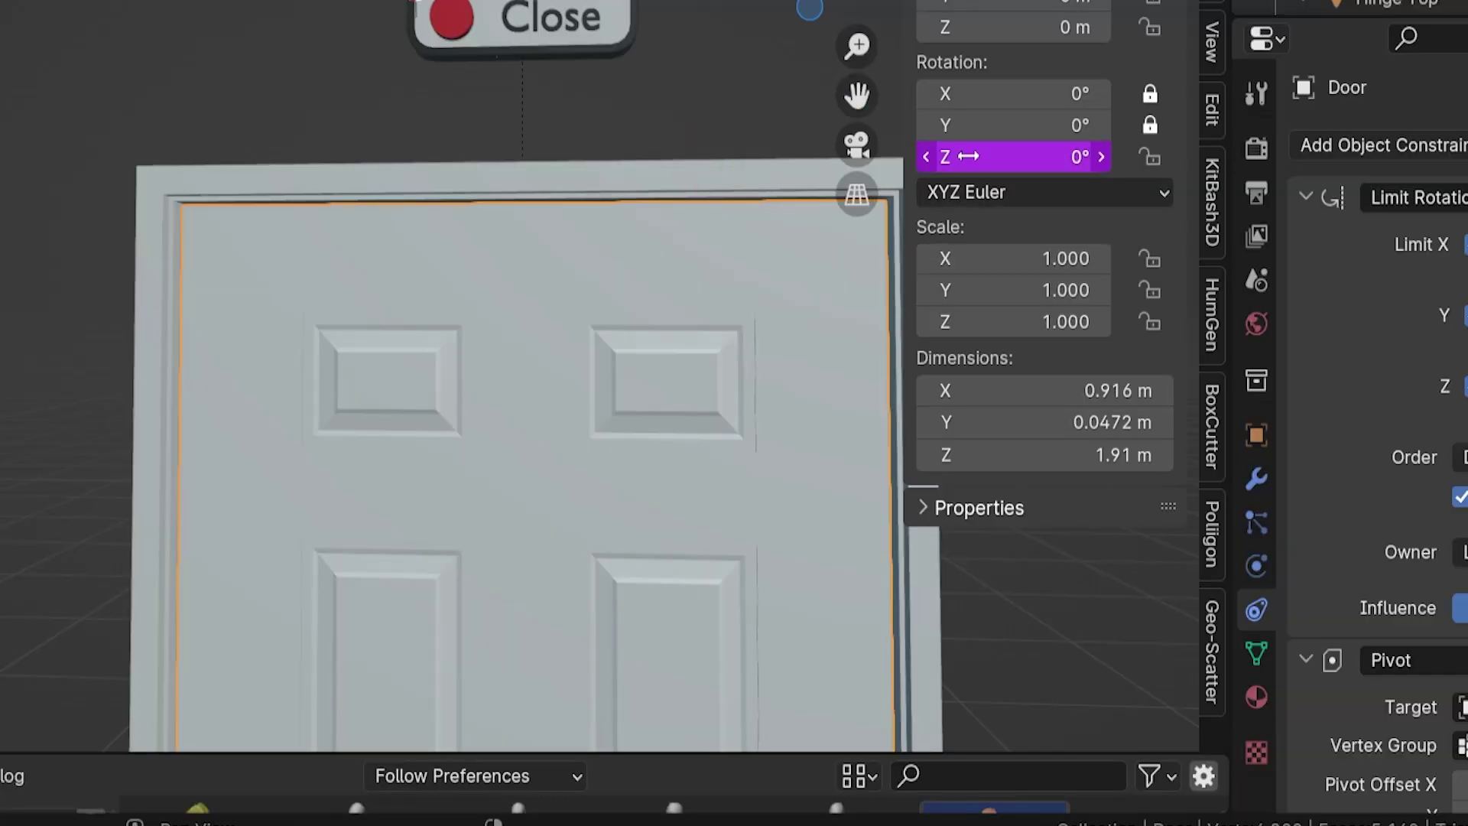
right_click(968, 156)
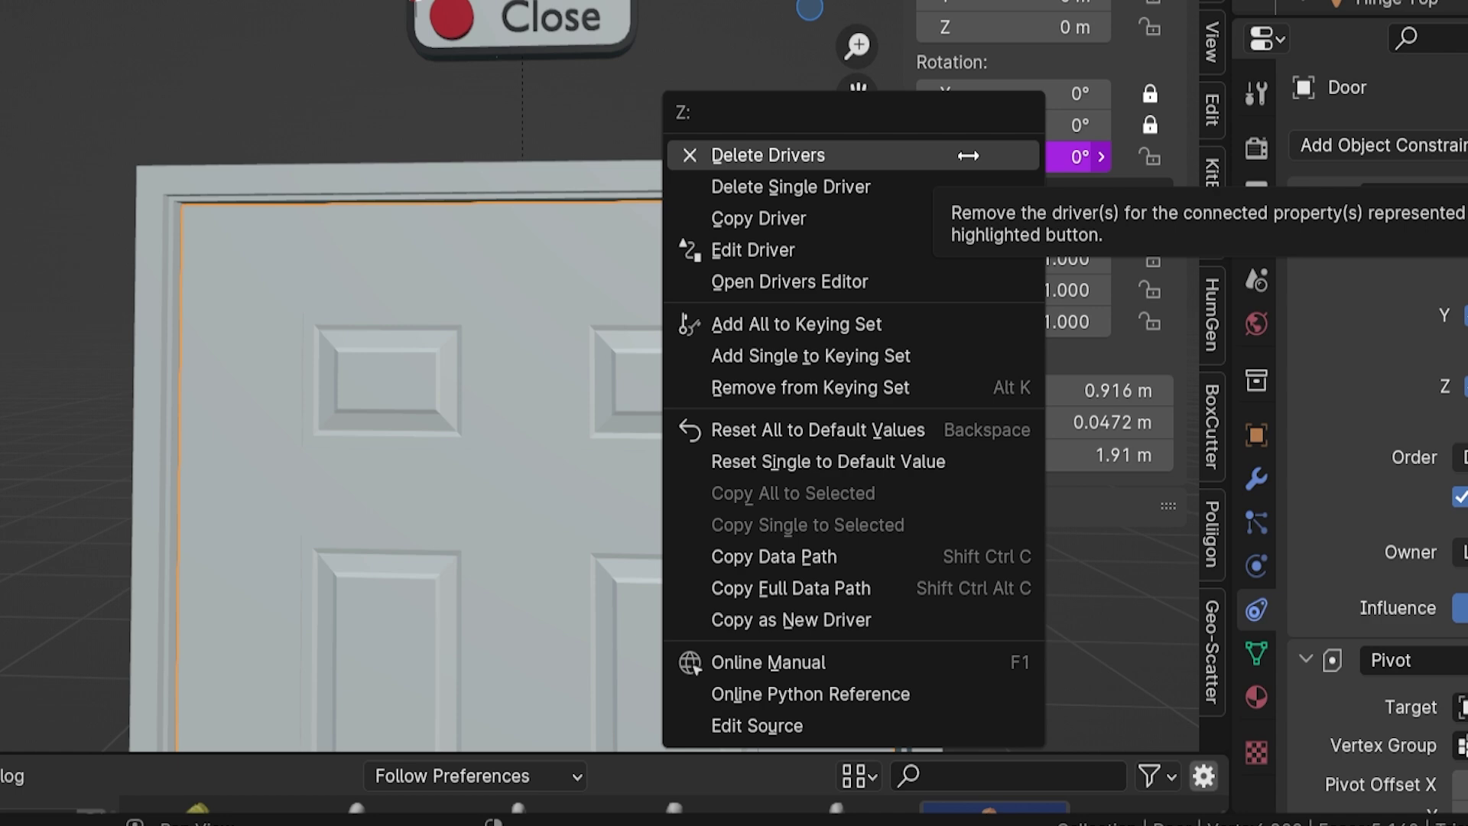
left_click(922, 258)
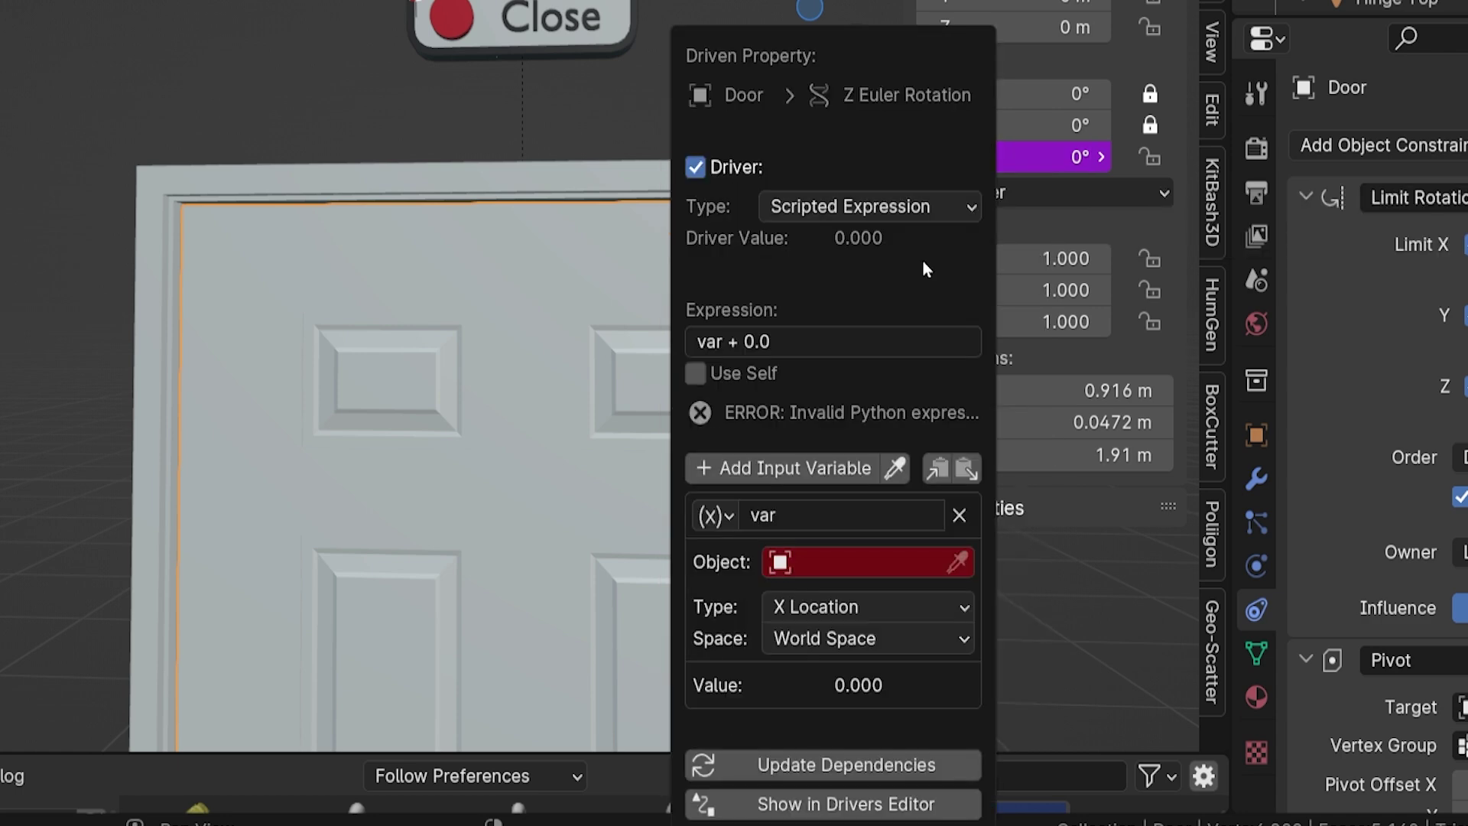
right_click(1016, 158)
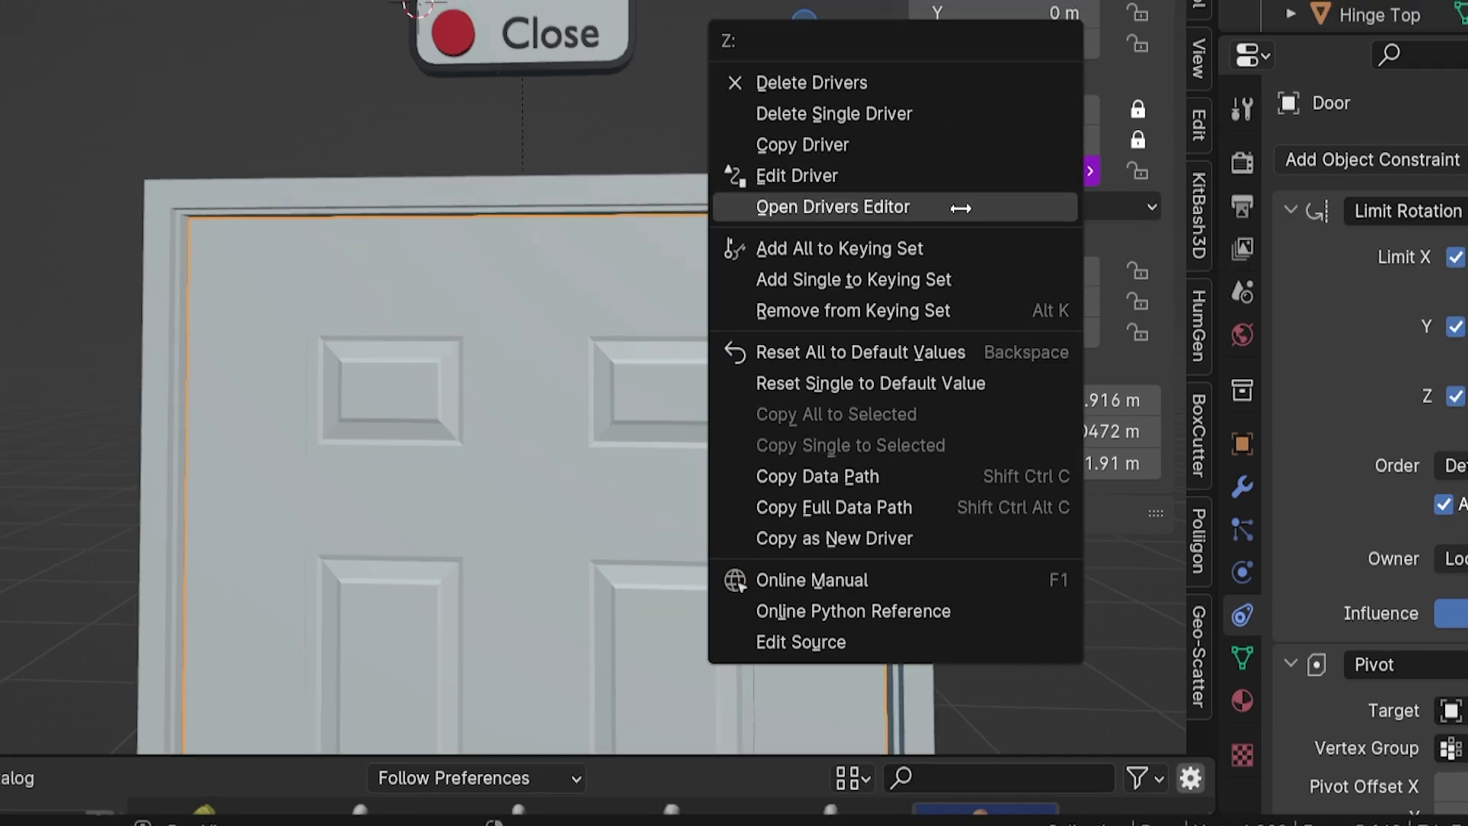
left_click(960, 208)
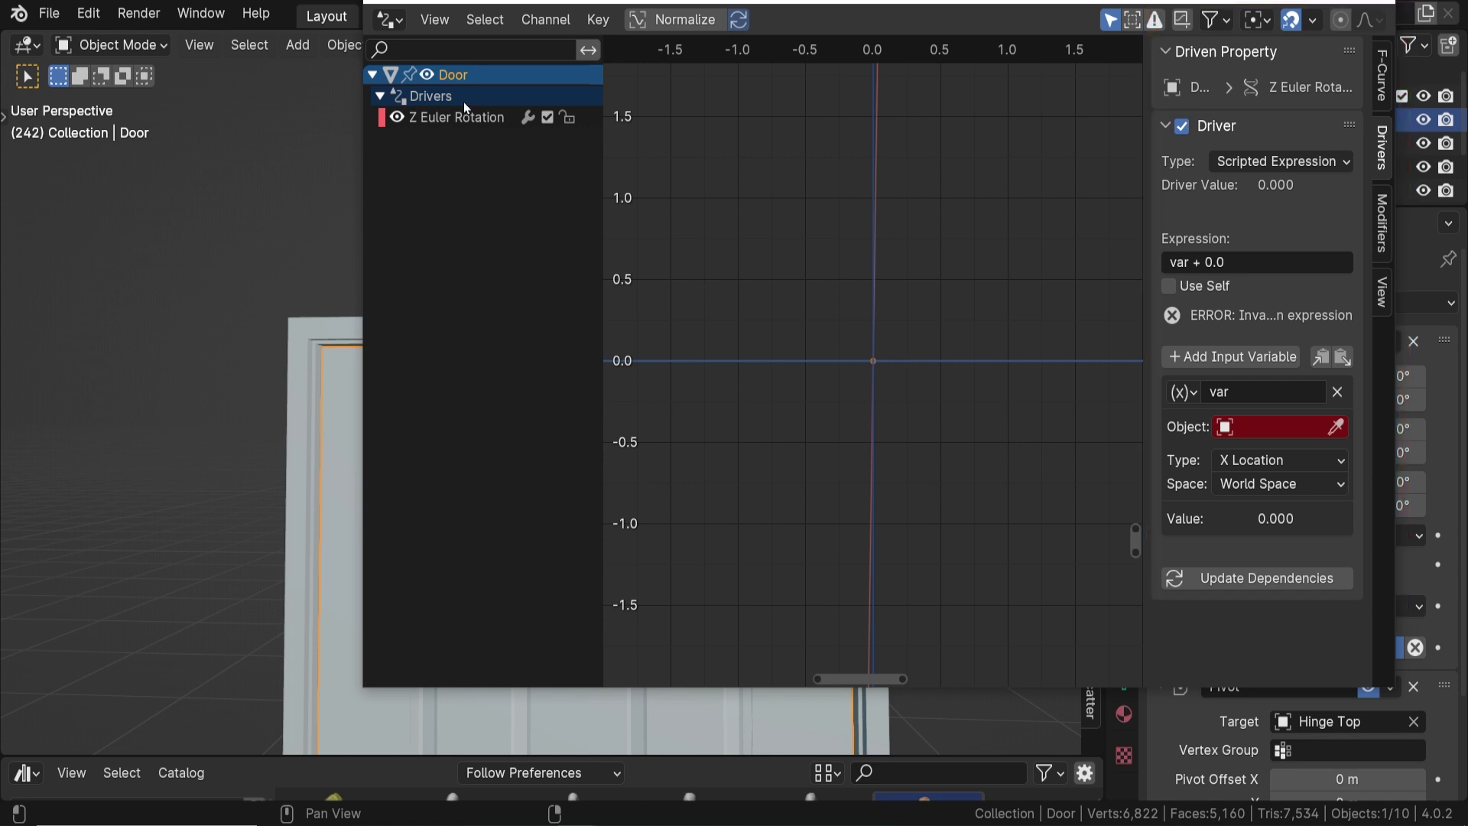
Select the Z Euler Rotation driver and set its variable to Cylinder.001's Z Location
left_click(445, 120)
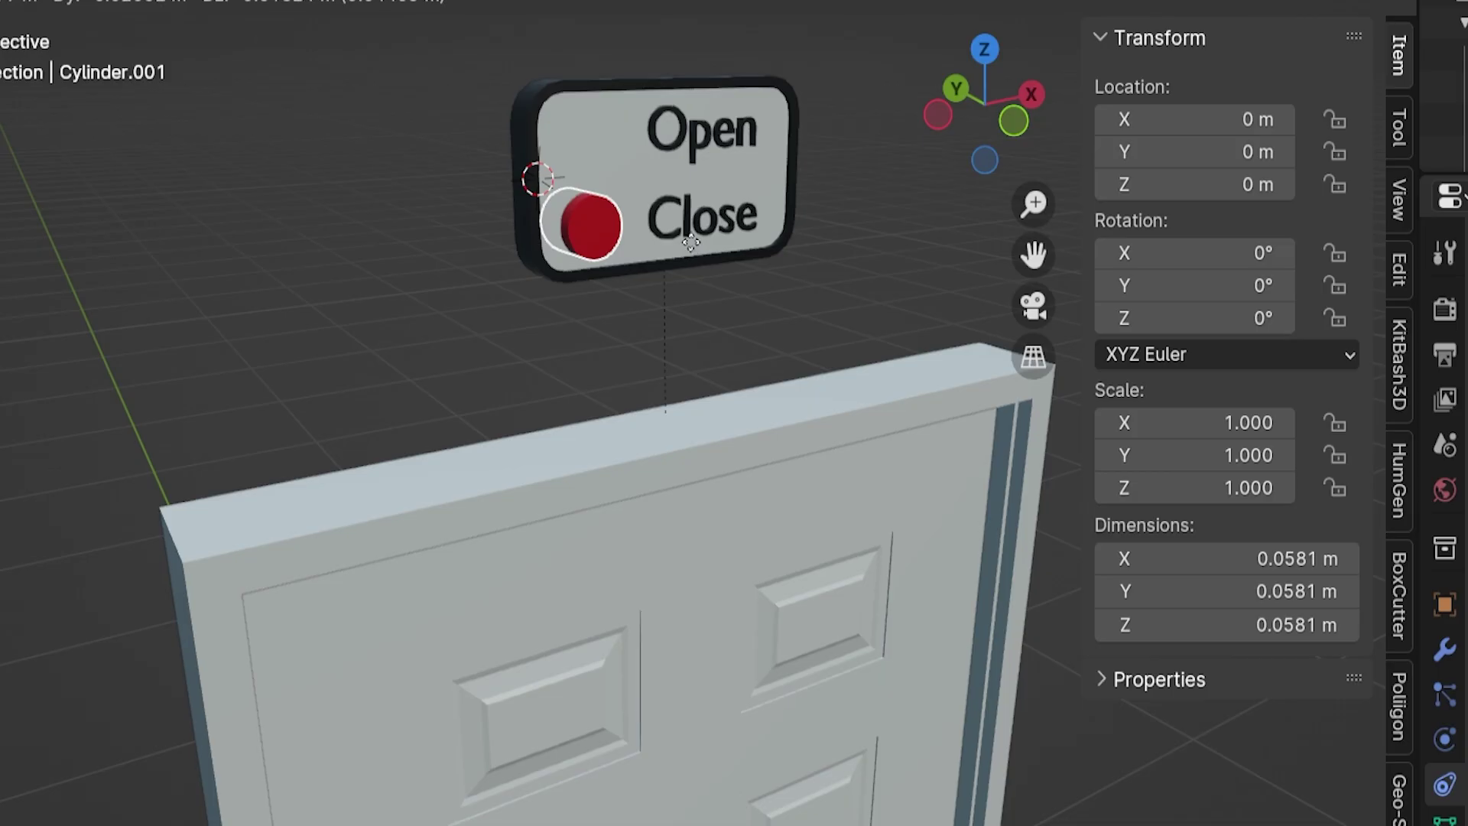
key("g")
key("z")
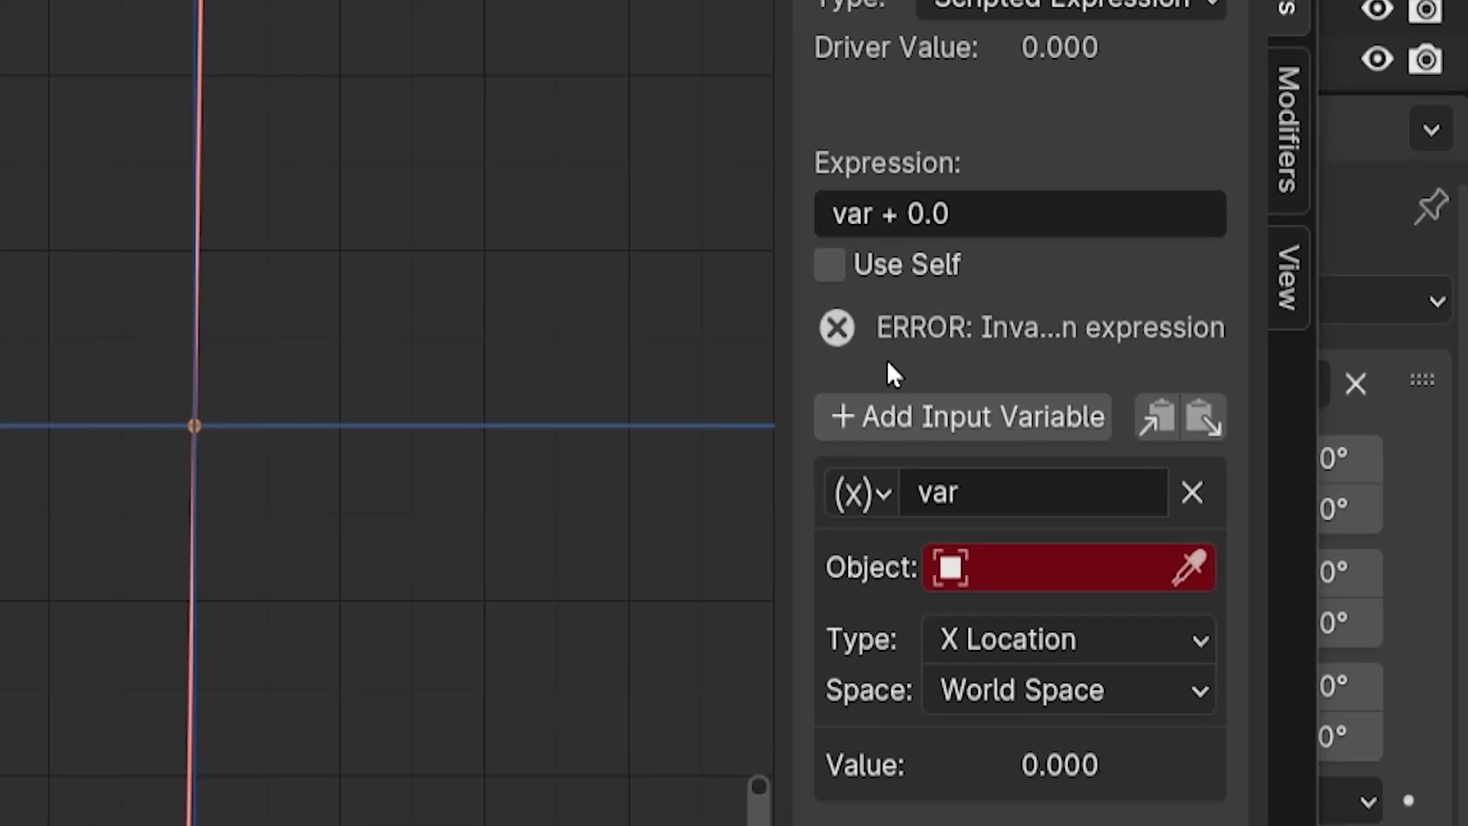
left_click(1158, 576)
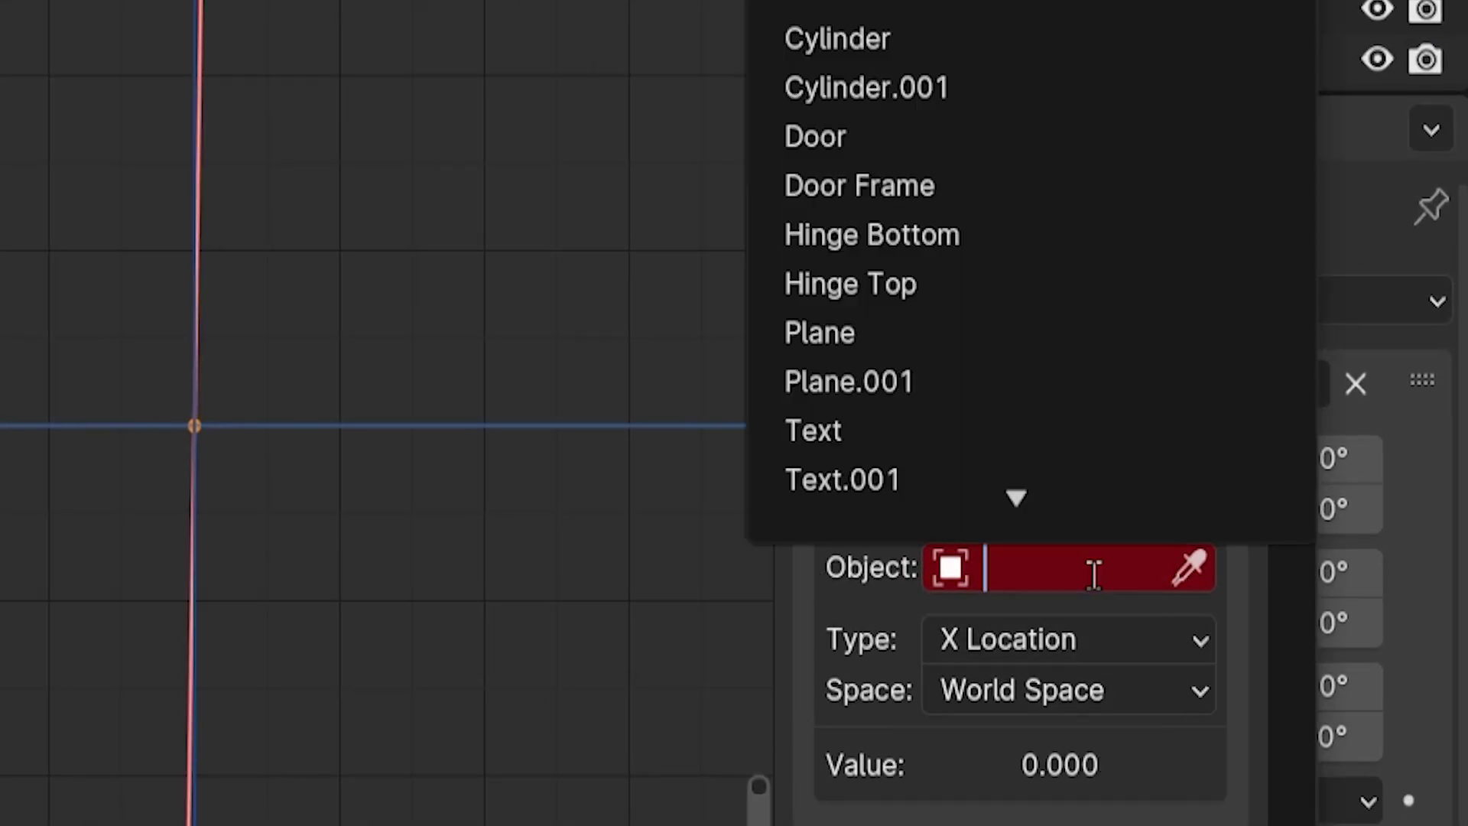
left_click(945, 89)
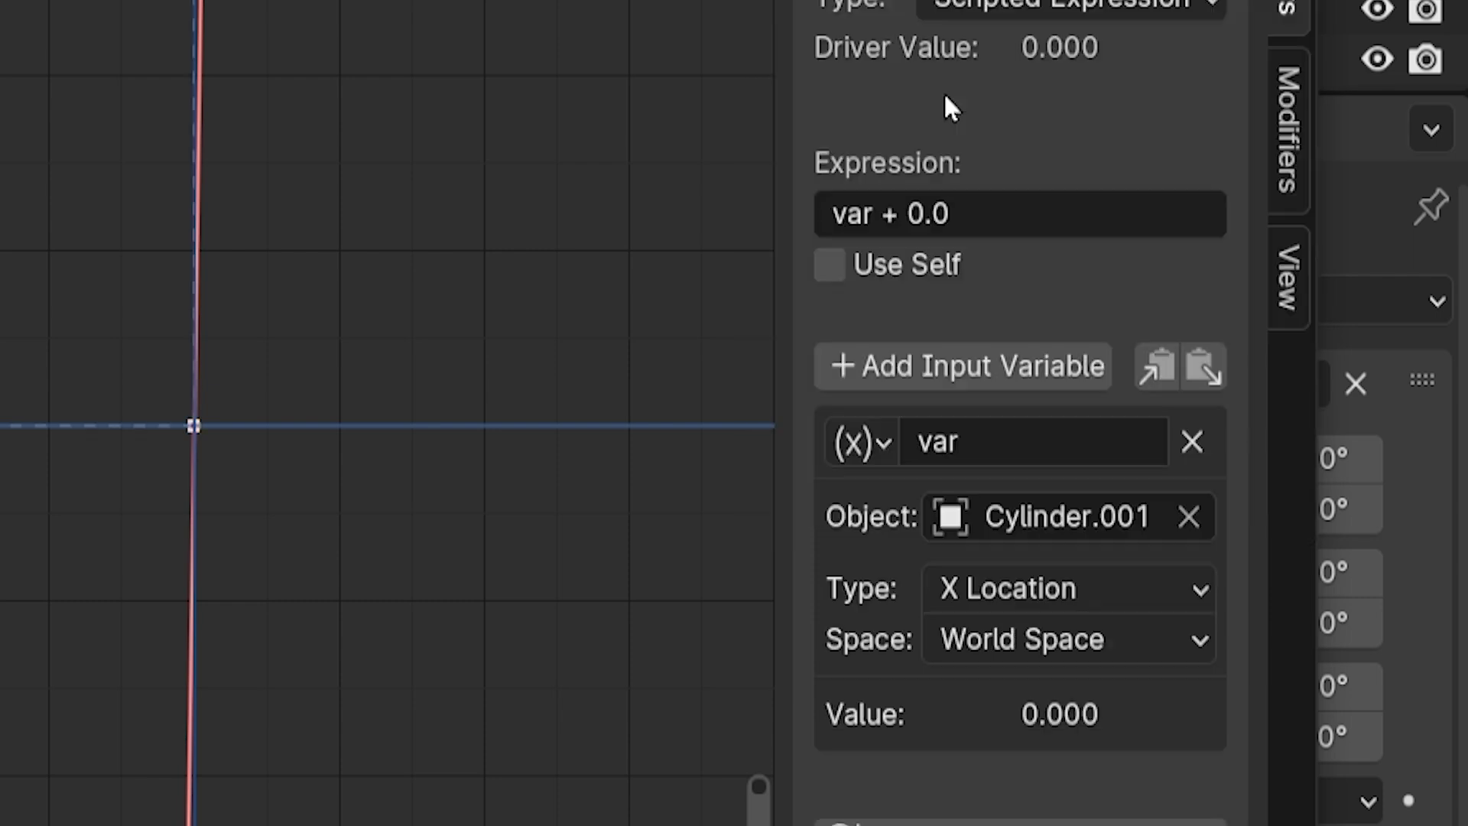
left_click(1030, 603)
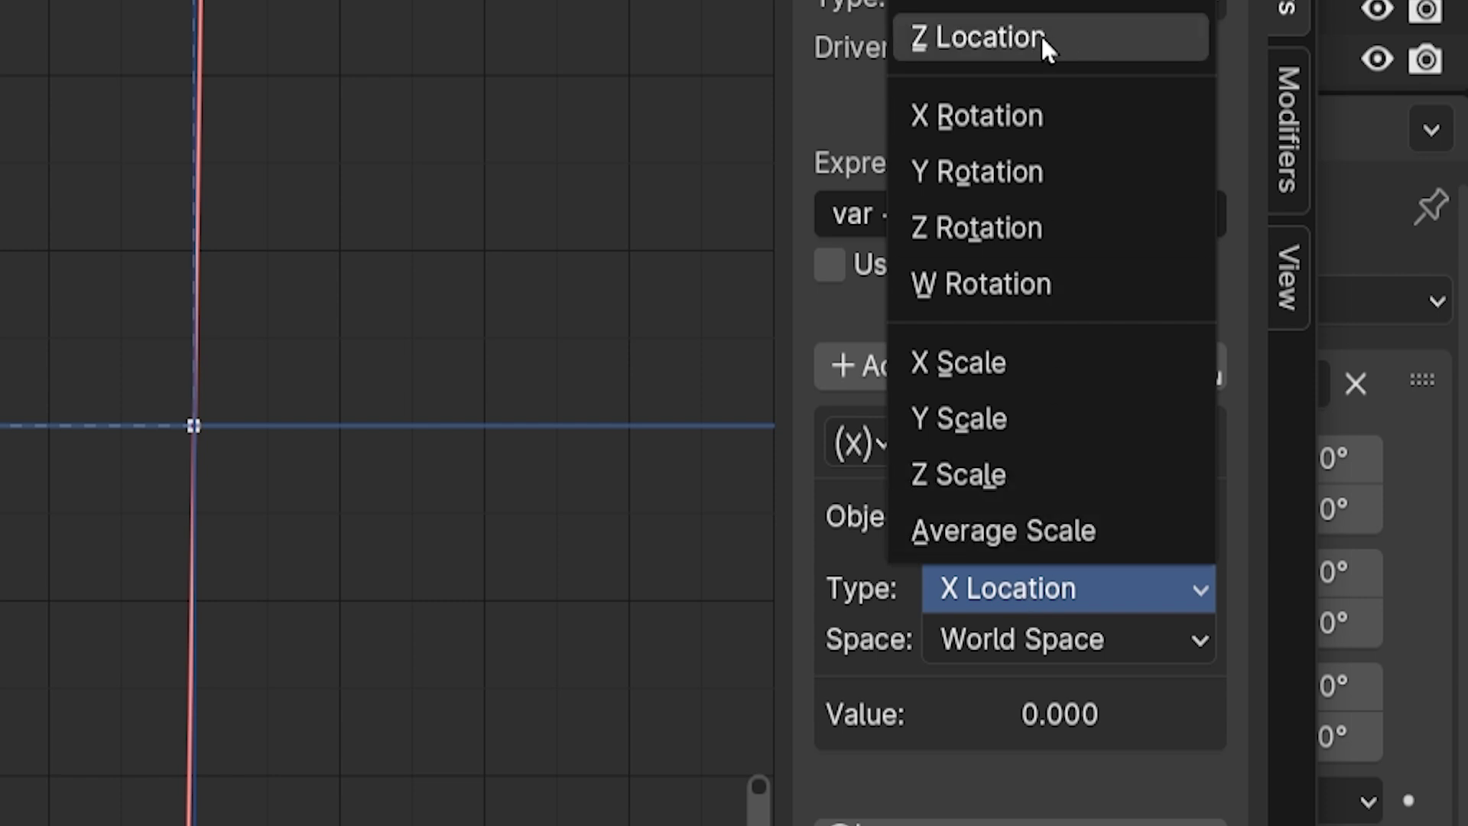
left_click(1063, 41)
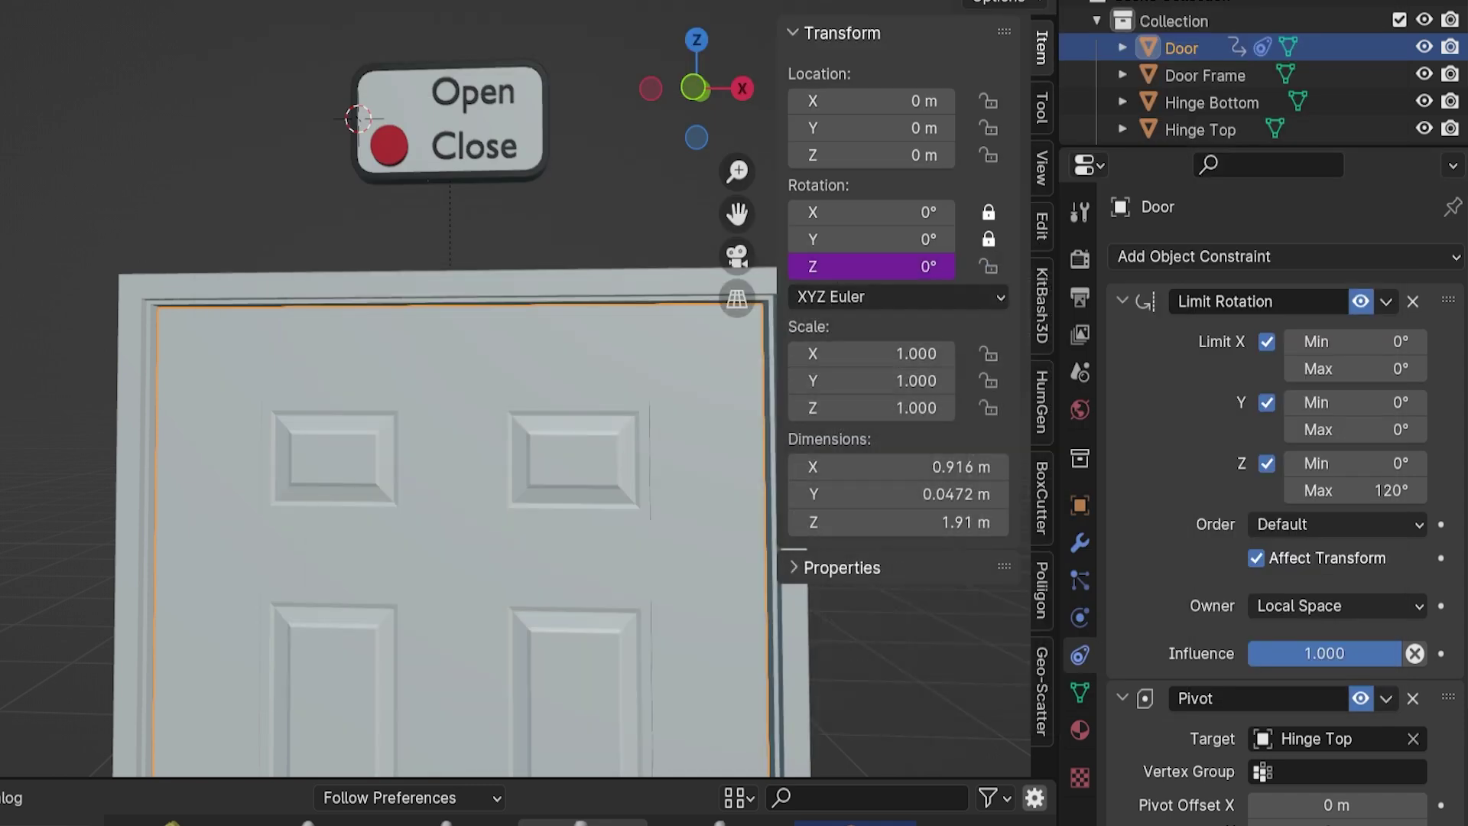
Move the red button along Z to watch the door, then cancel back to Close
left_click(400, 145)
key("g")
key("z")
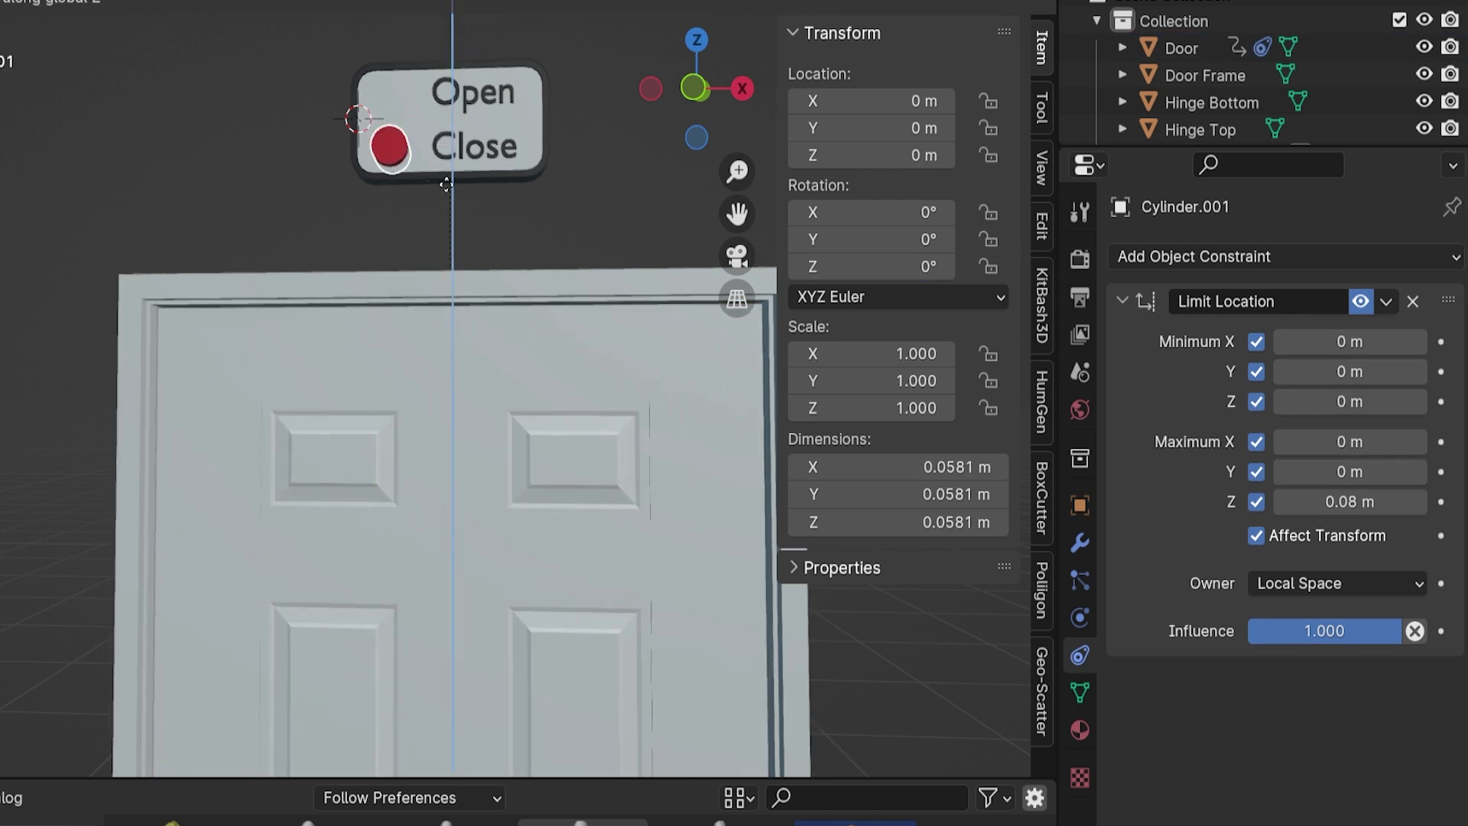
mouse_move(447, 73)
middle_mouse_down()
mouse_move(459, 84)
mouse_move(445, 89)
middle_mouse_up()
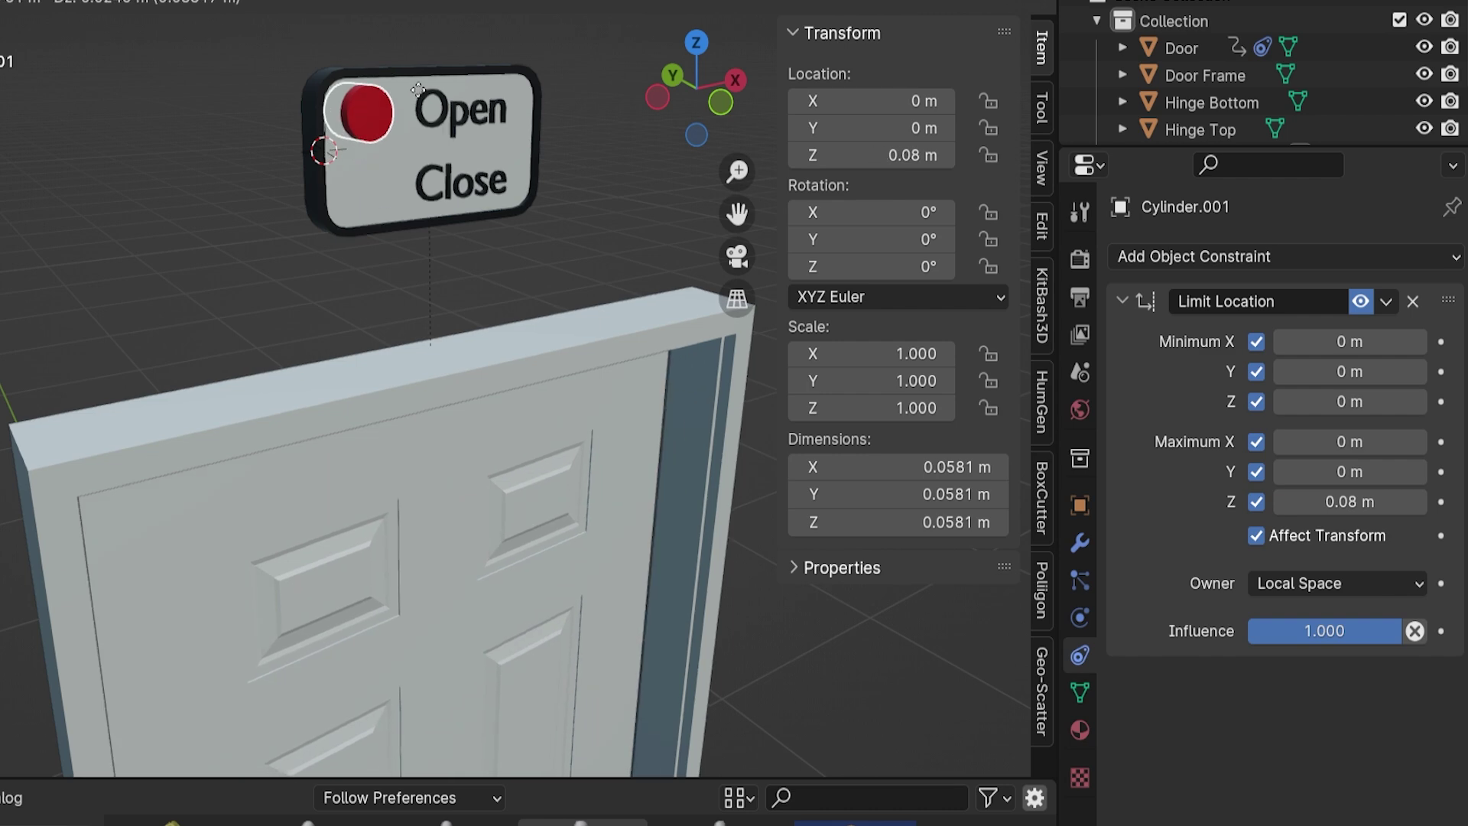
right_click(444, 89)
Reopen the door's driver and change its expression from 'var + 0.0' to 'var * 10'
mouse_move(449, 825)
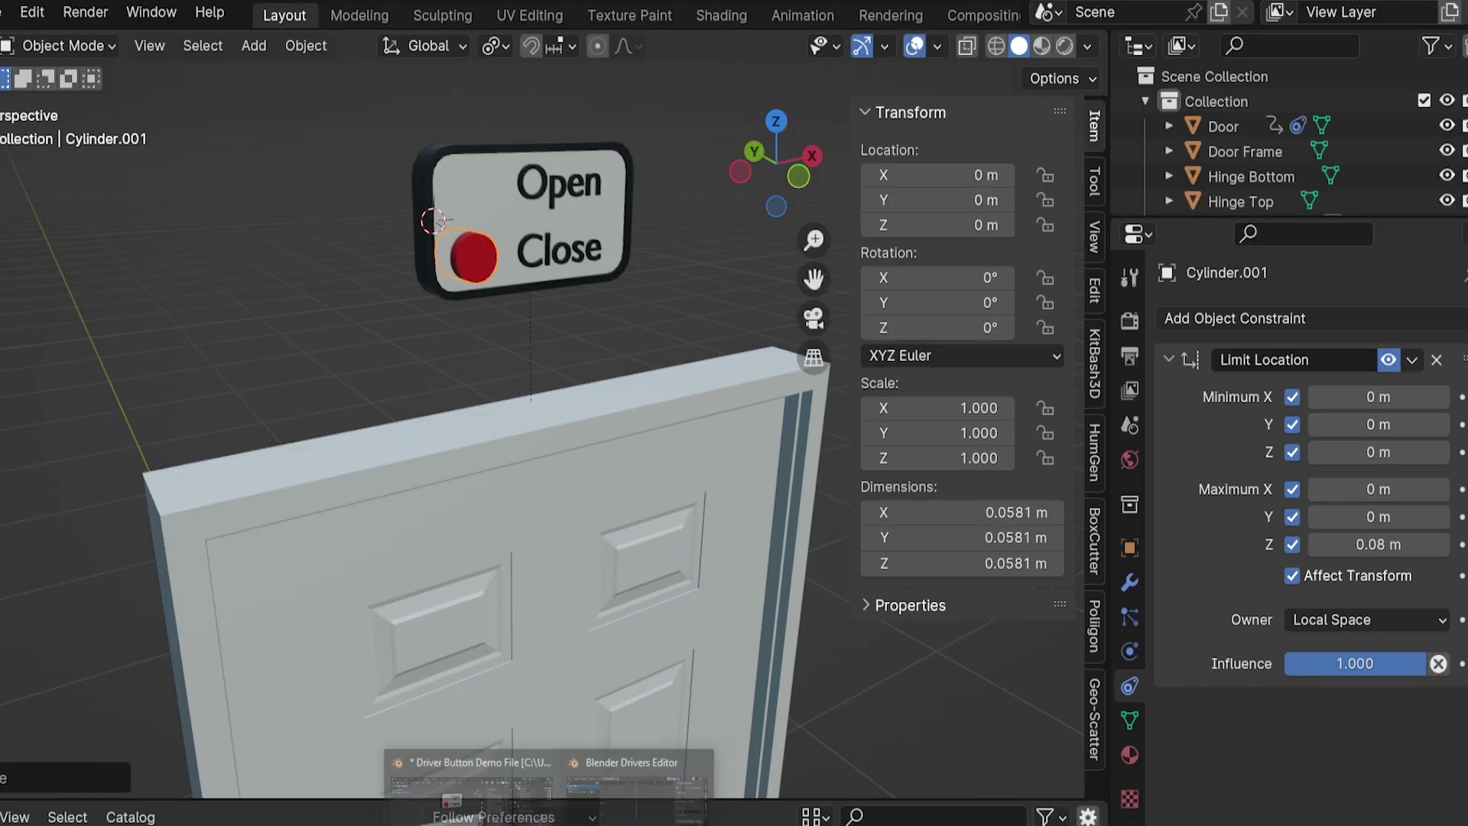
left_click(635, 784)
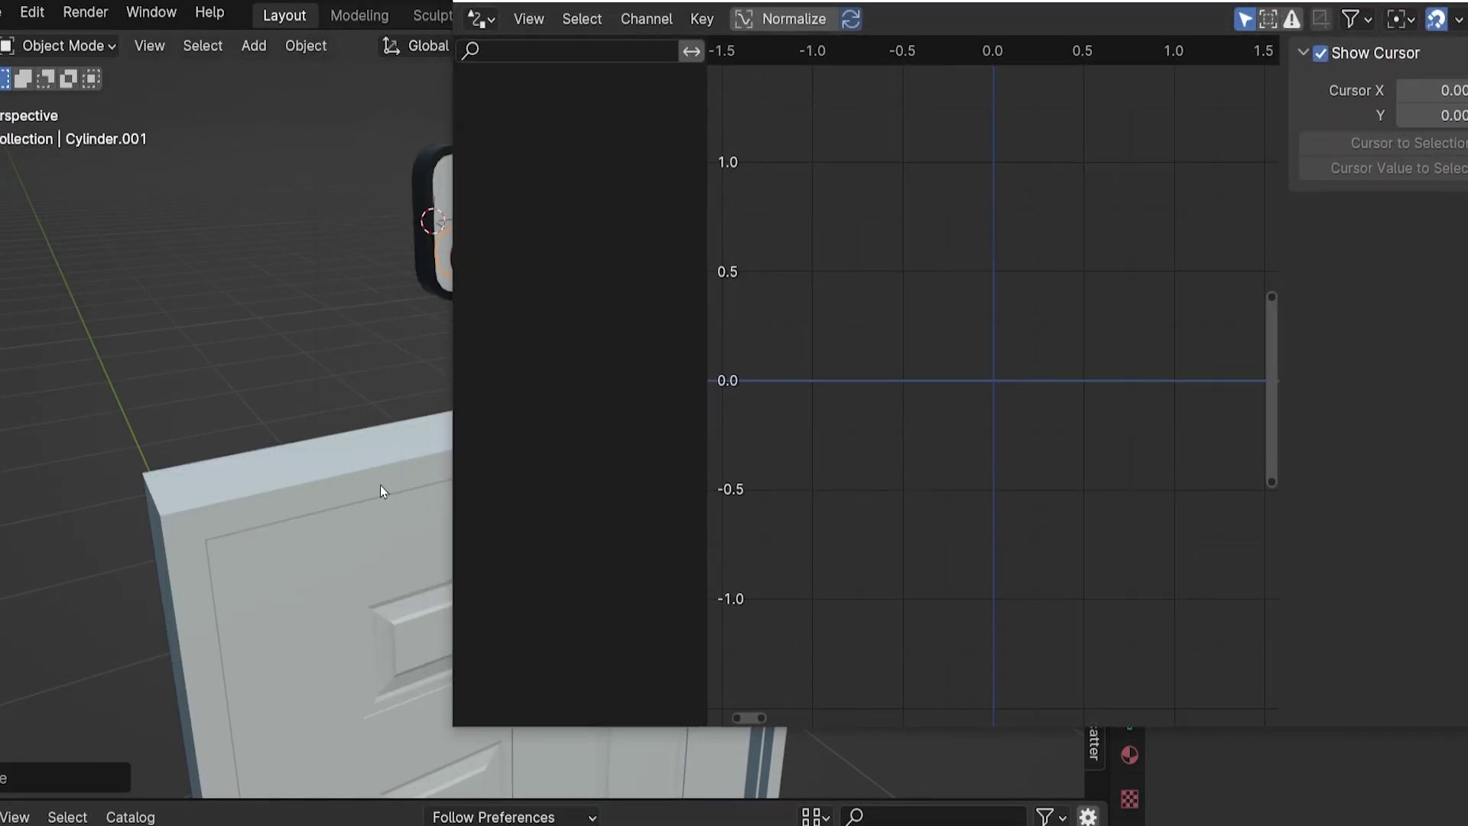
left_click(352, 561)
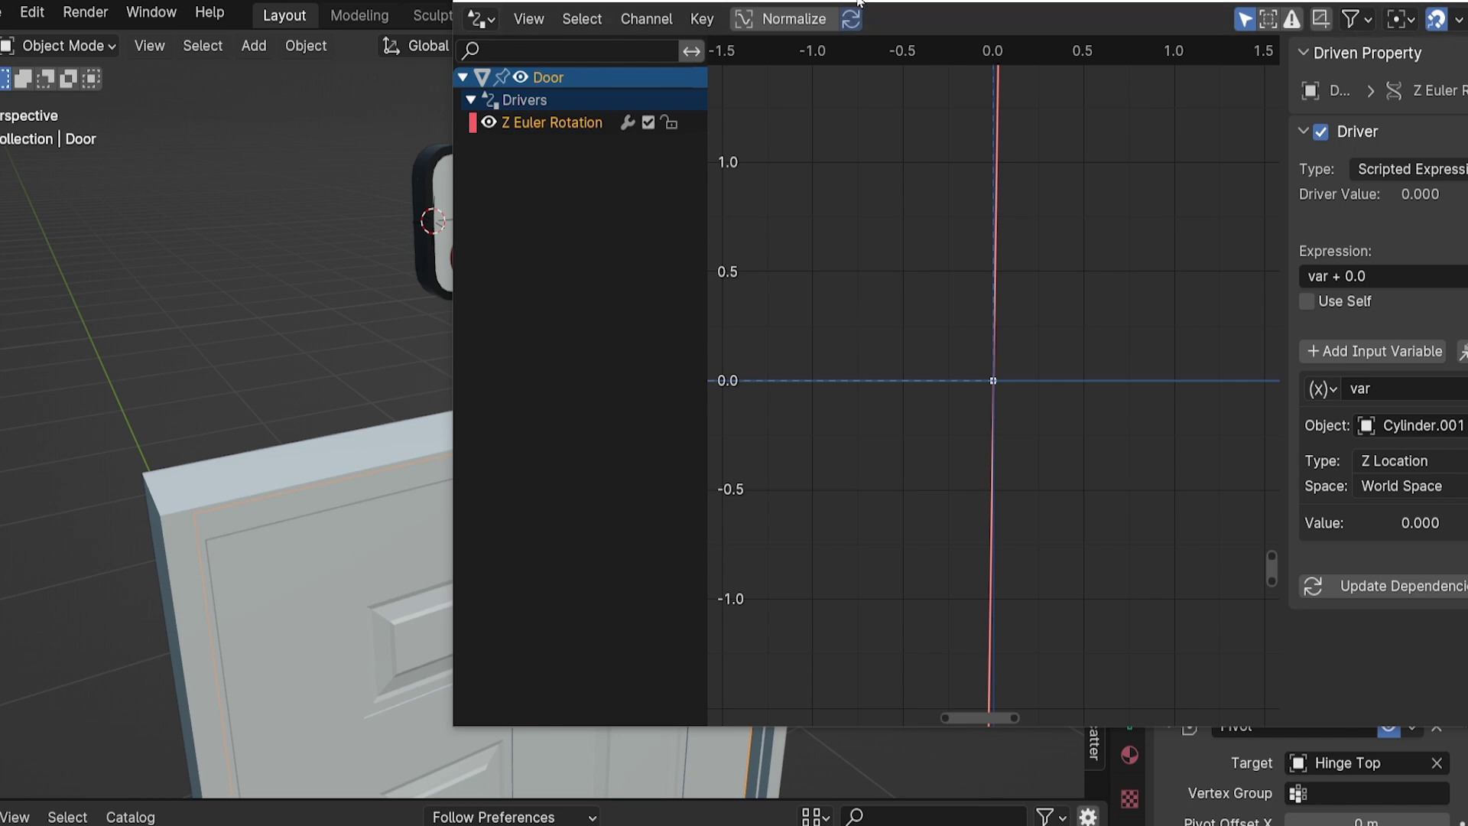
left_click_drag(859, 0, 679, 83)
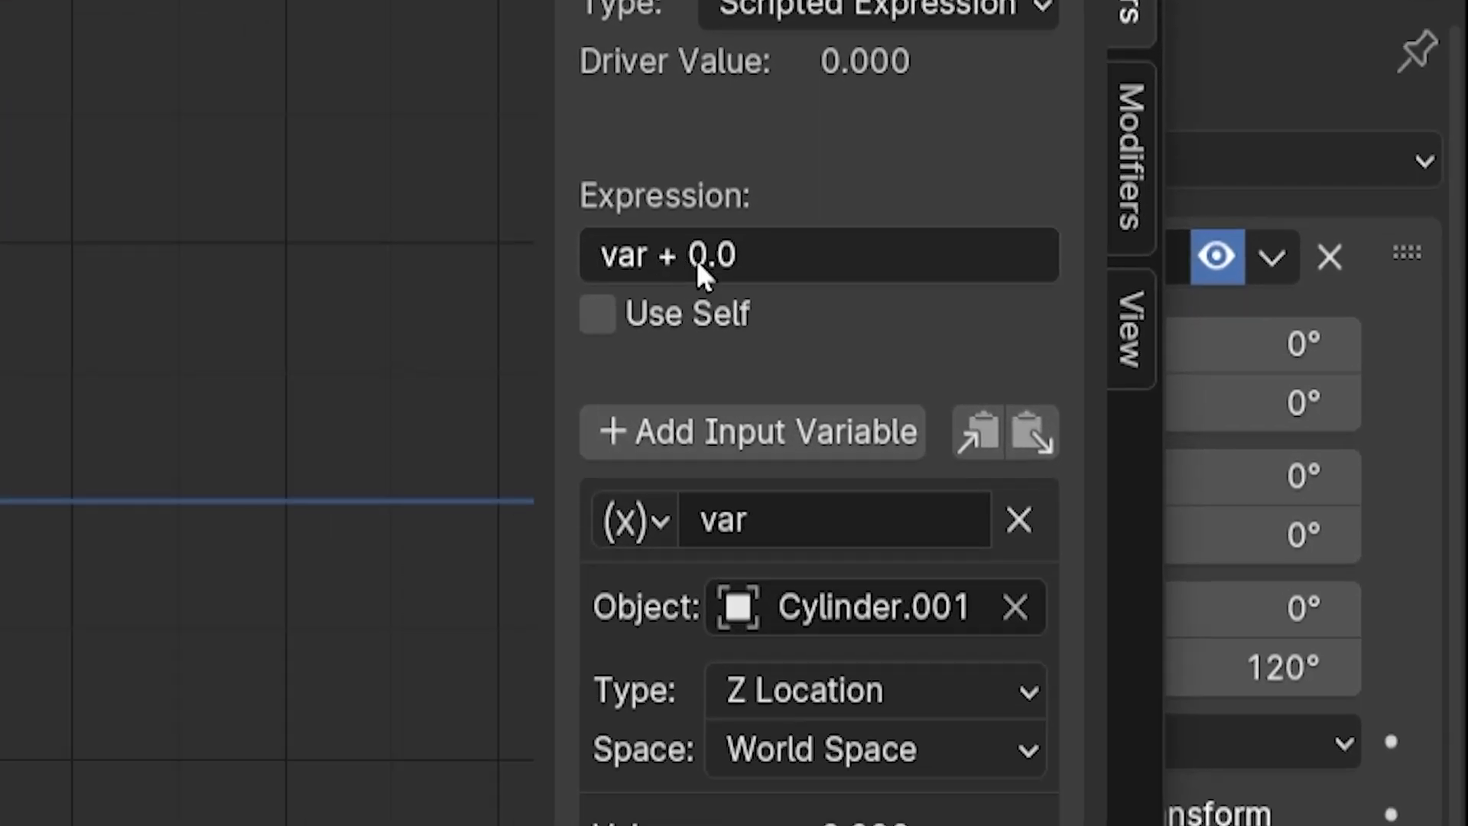
left_click(1189, 359)
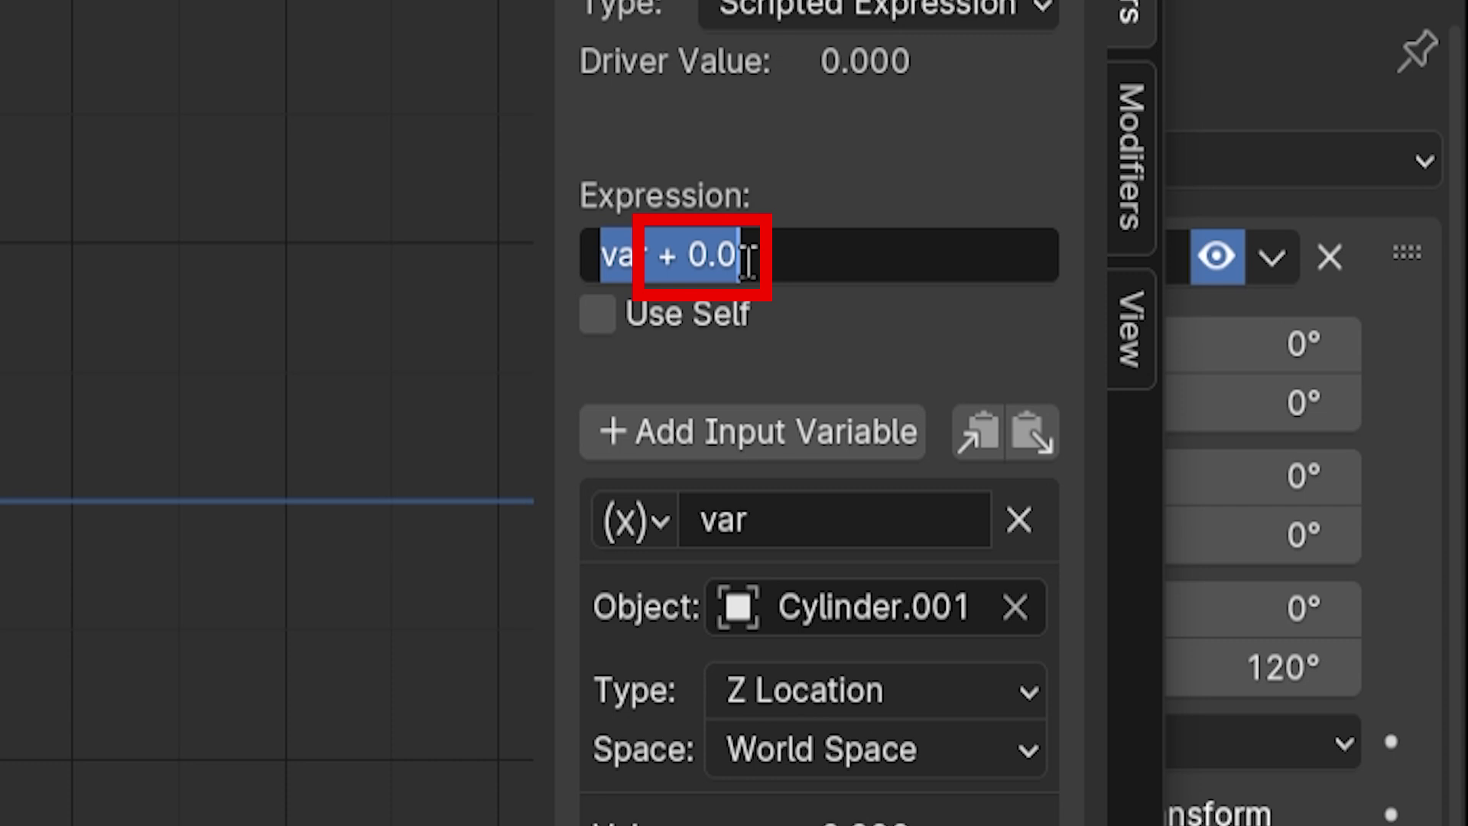
left_click(793, 259)
key("BackSpace")
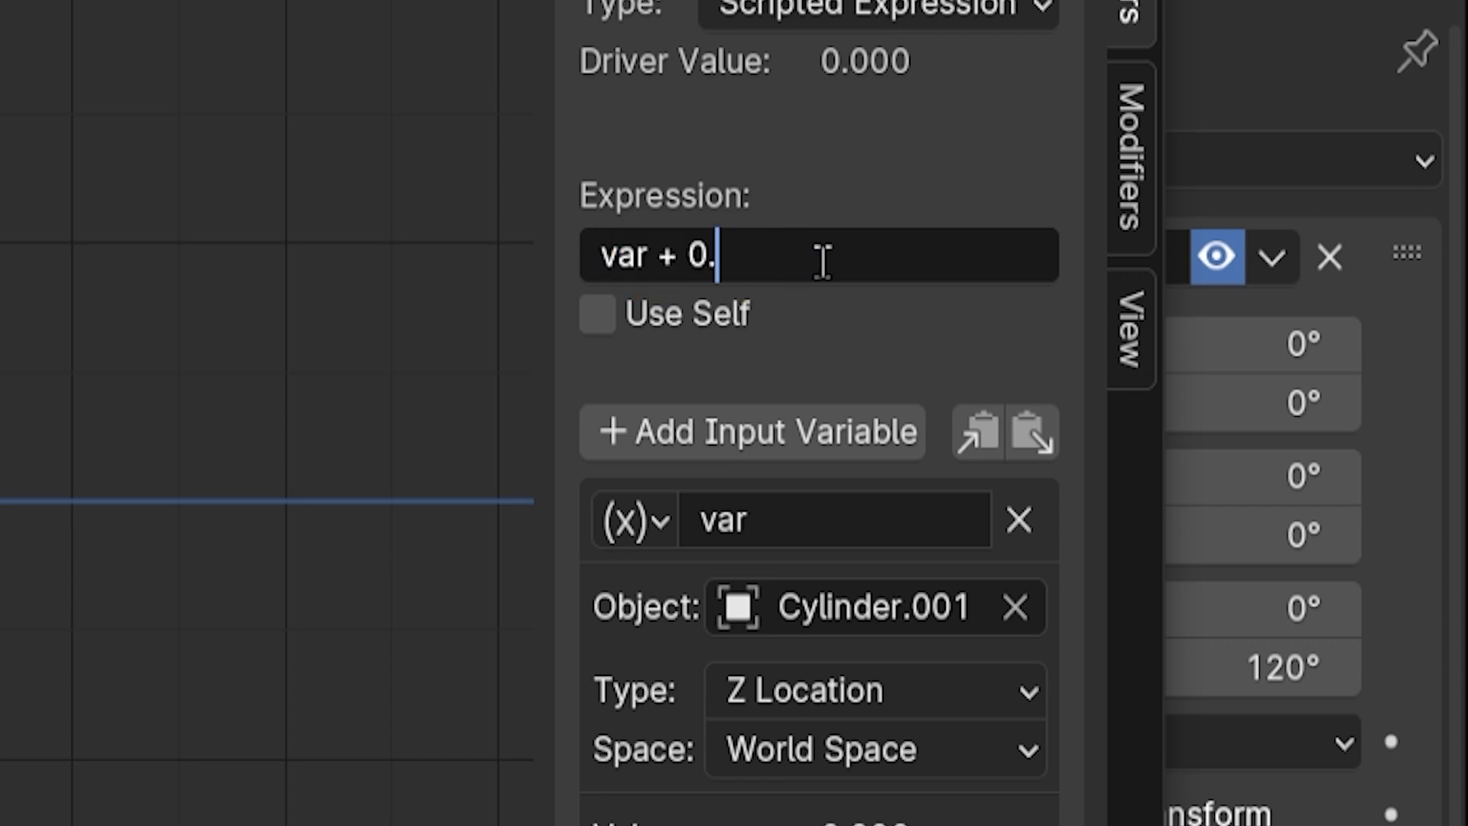
key("BackSpace")
key("BackSpace")
key("BackSpace")
key("BackSpace")
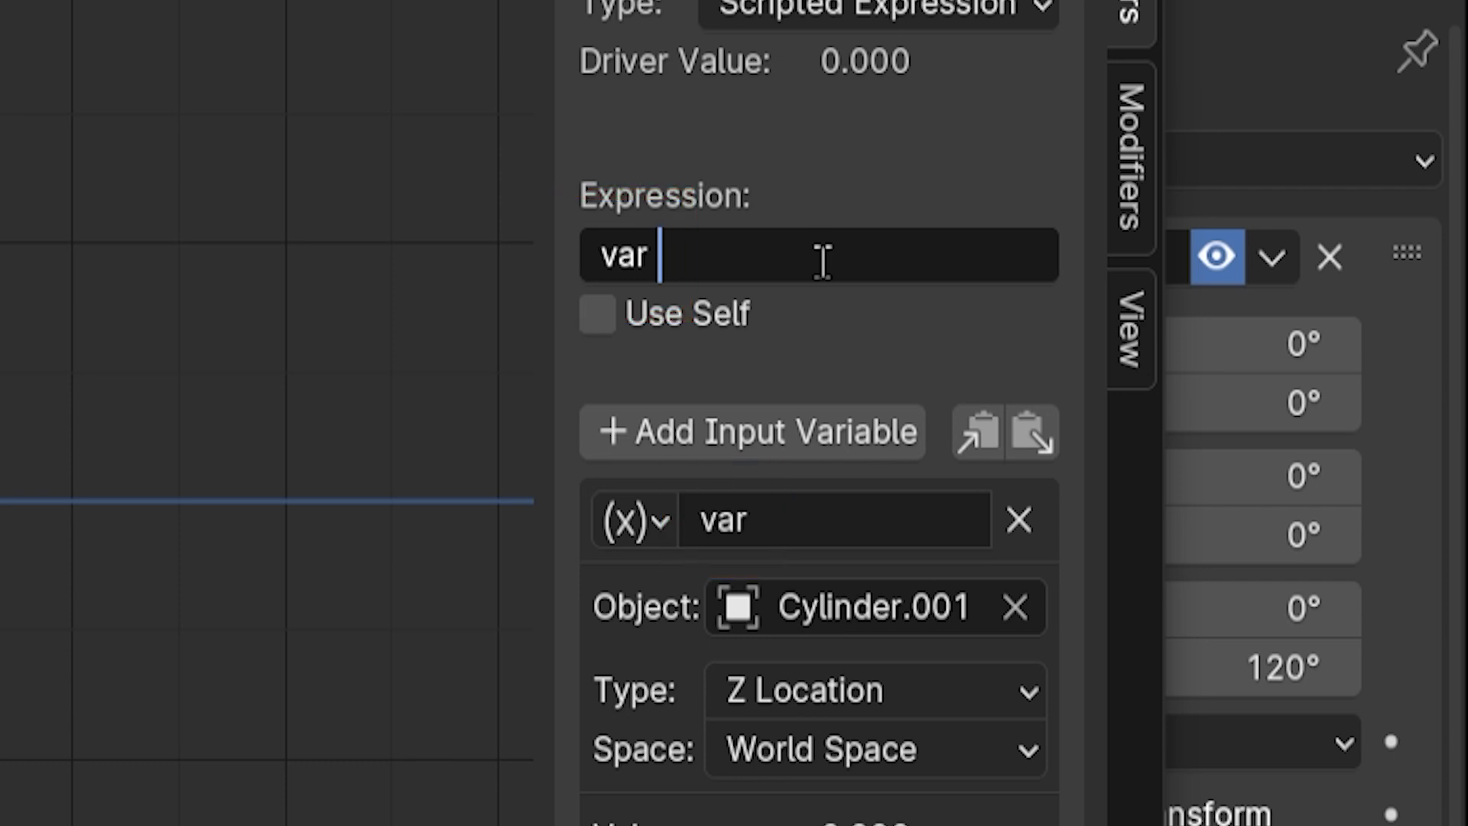
type("*")
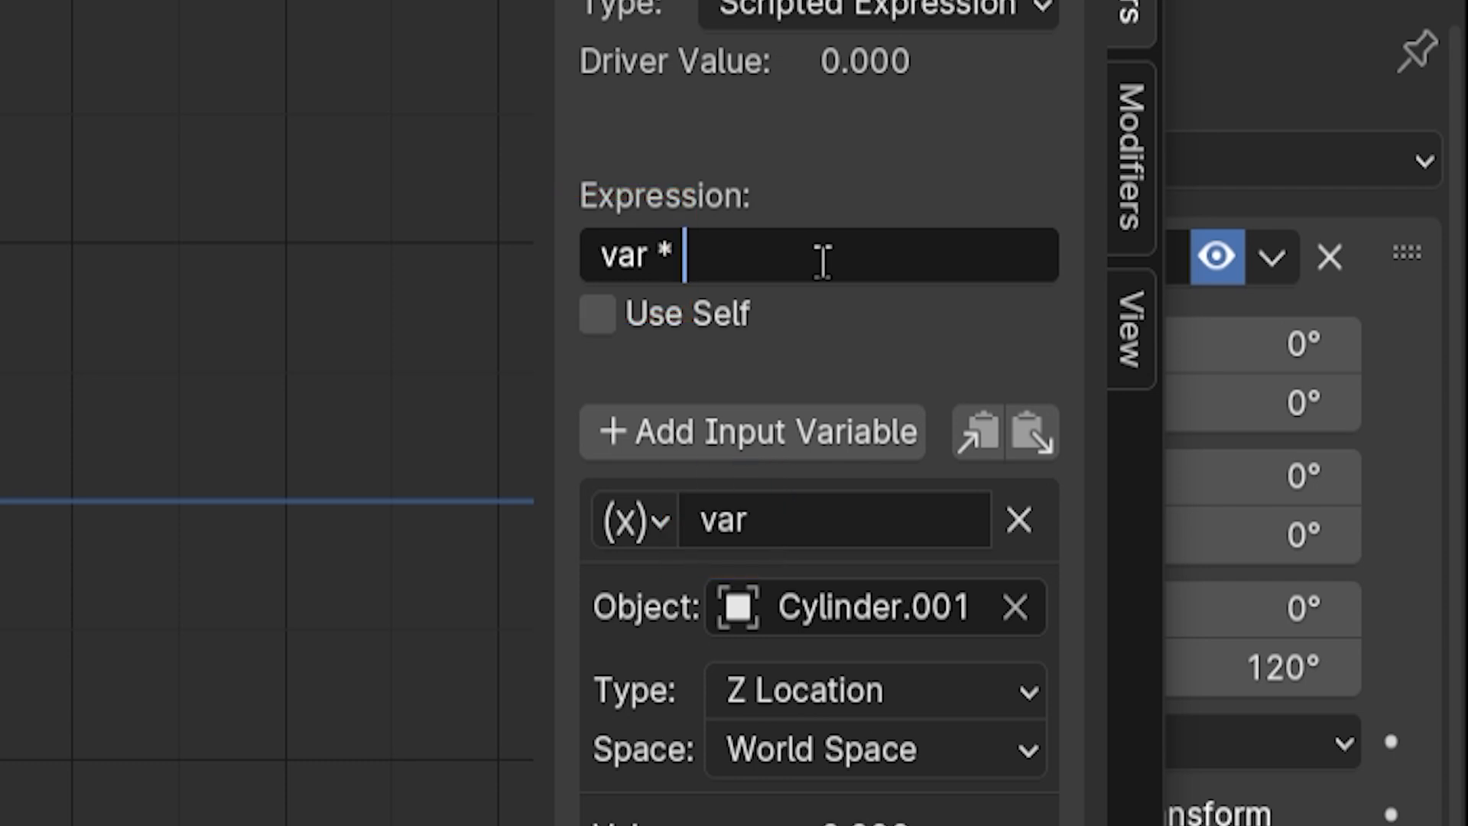
type(" 10")
key("Return")
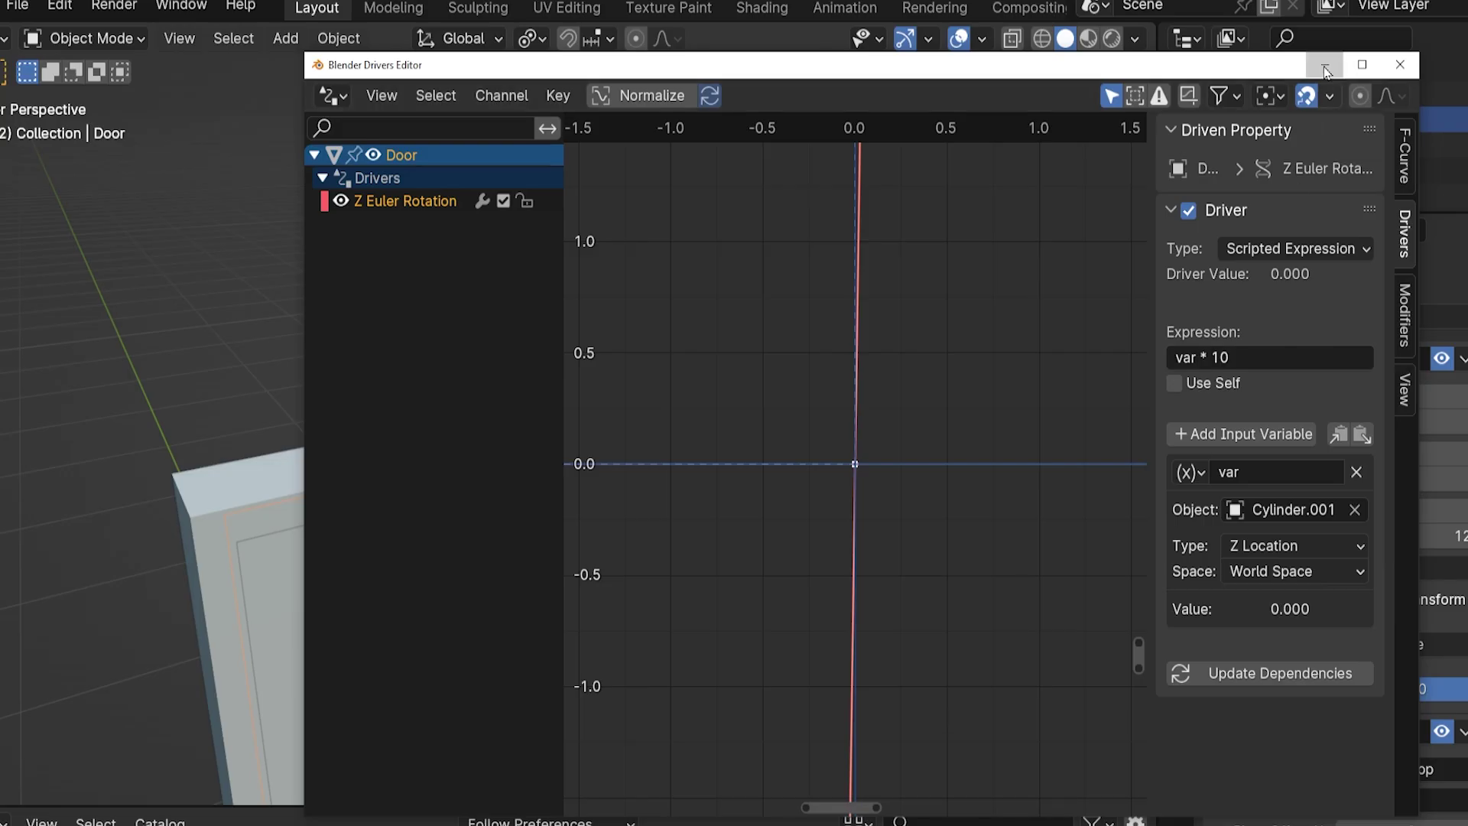
Hide the Drivers editor and test moving the red button, leaving it at Close
left_click(1324, 68)
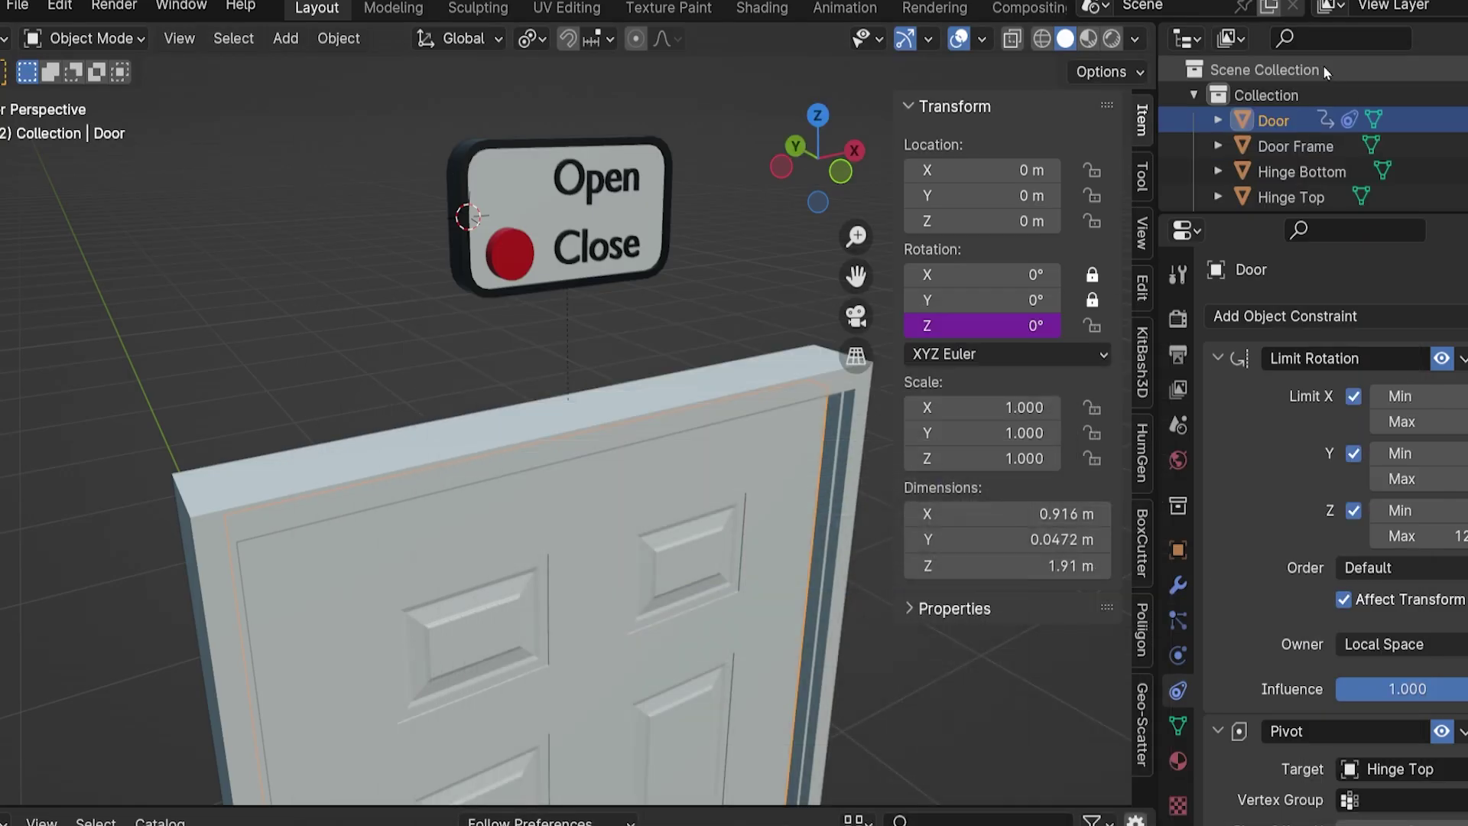
left_click(501, 262)
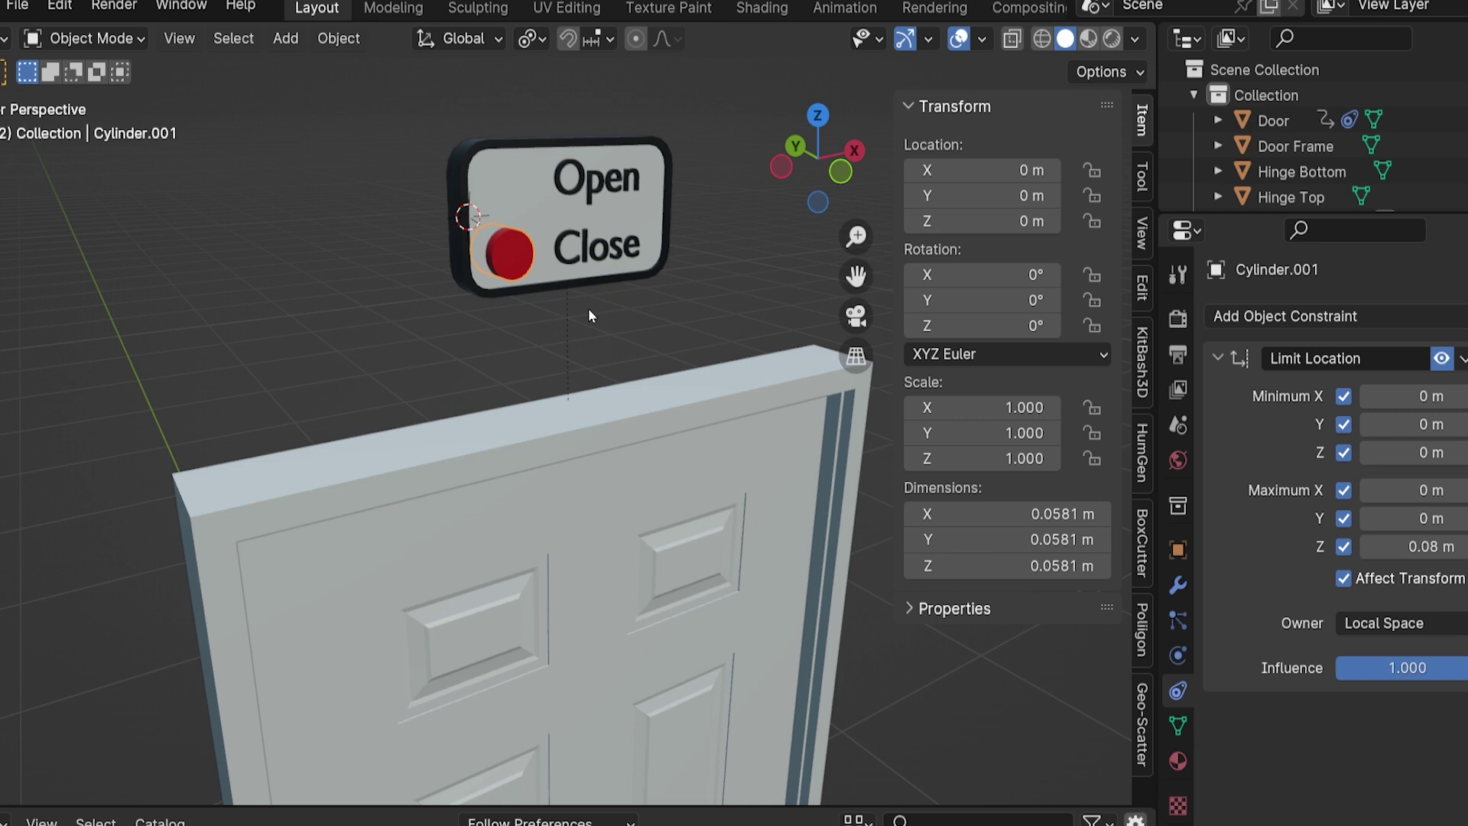
key("g")
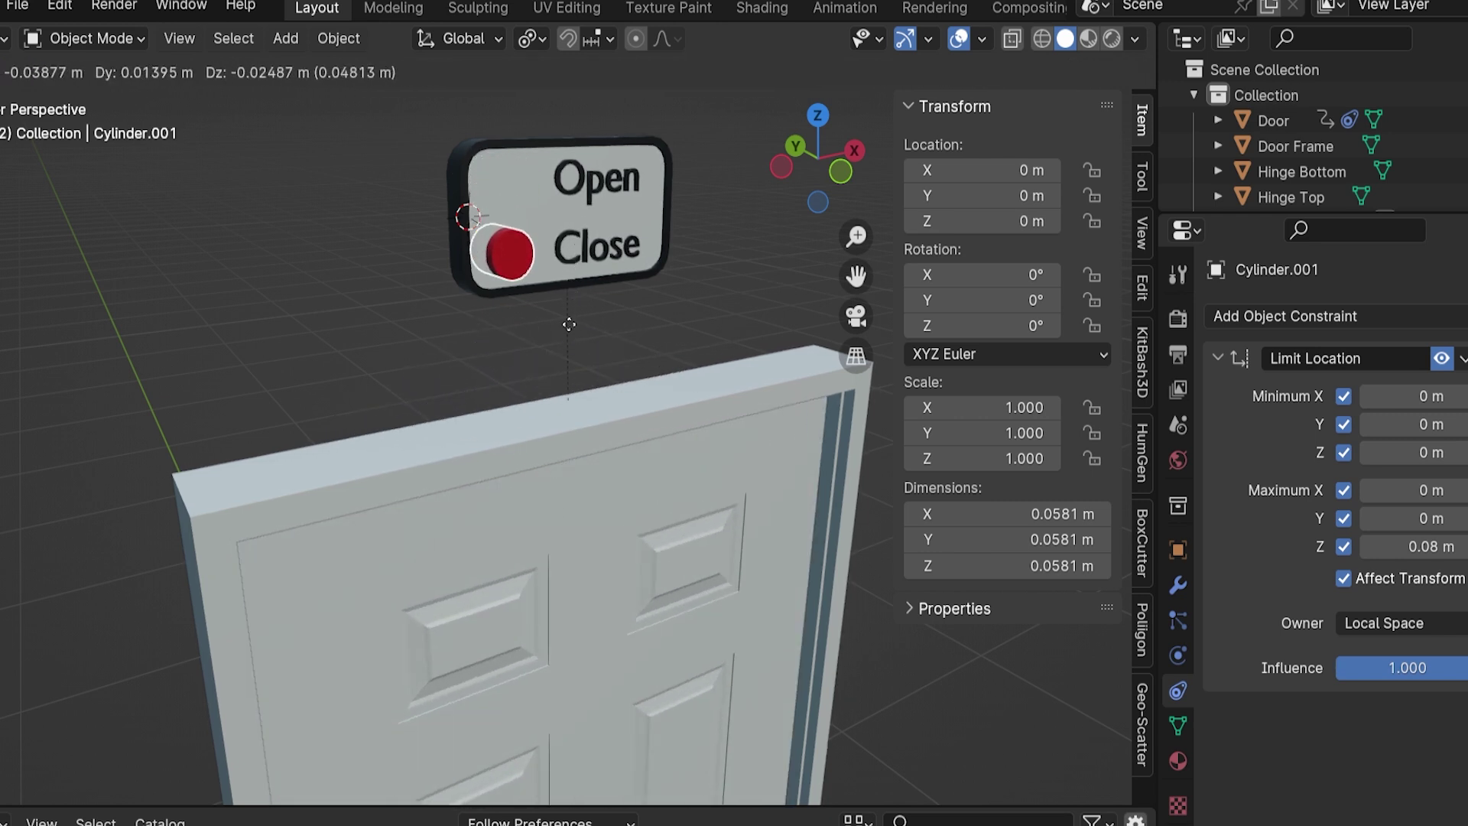
left_click(566, 350)
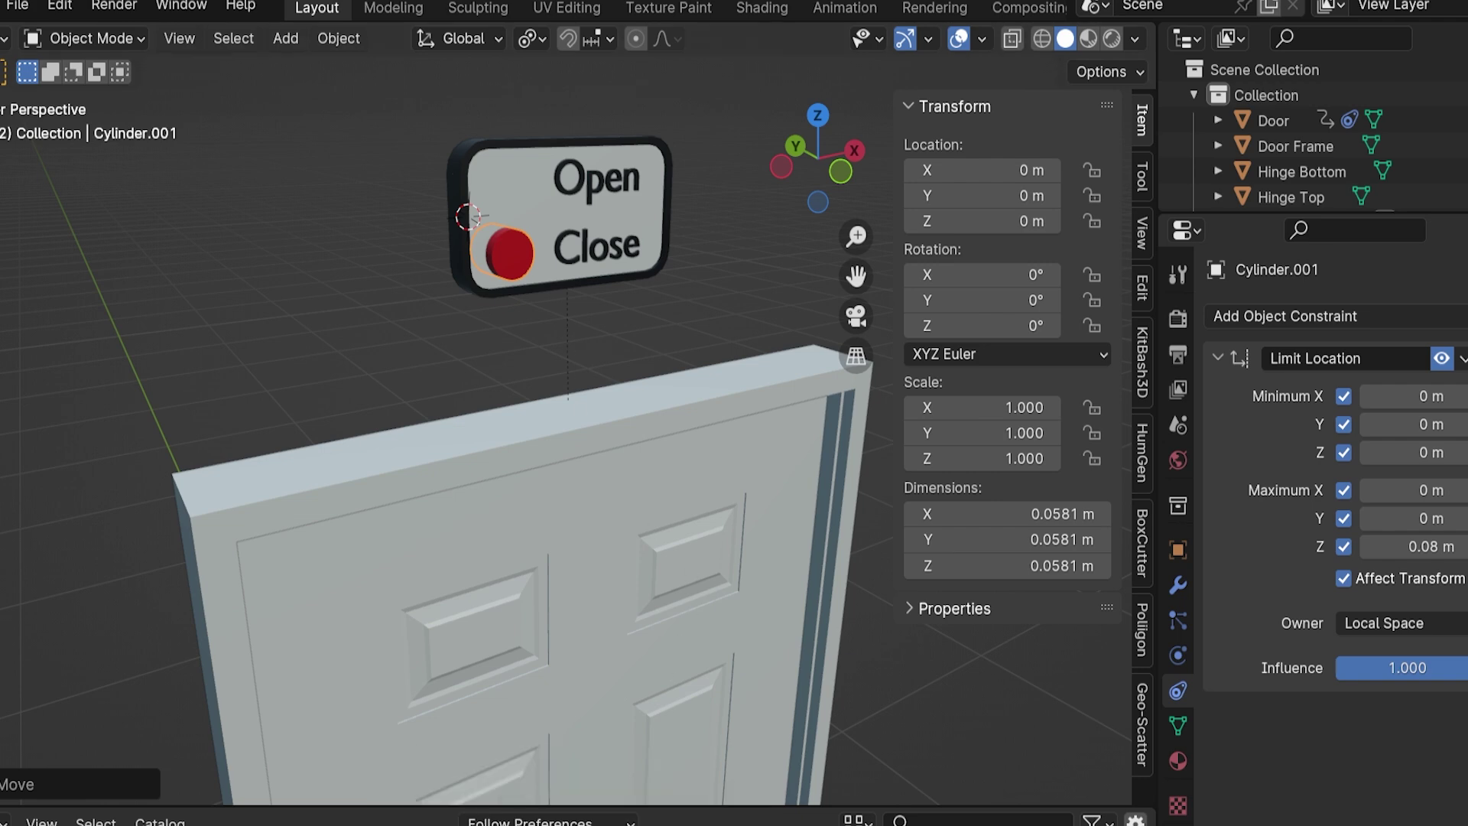
Edit the door driver's expression multiplier toward var * 20, testing the button along Z in between
left_click(673, 764)
left_click(264, 575)
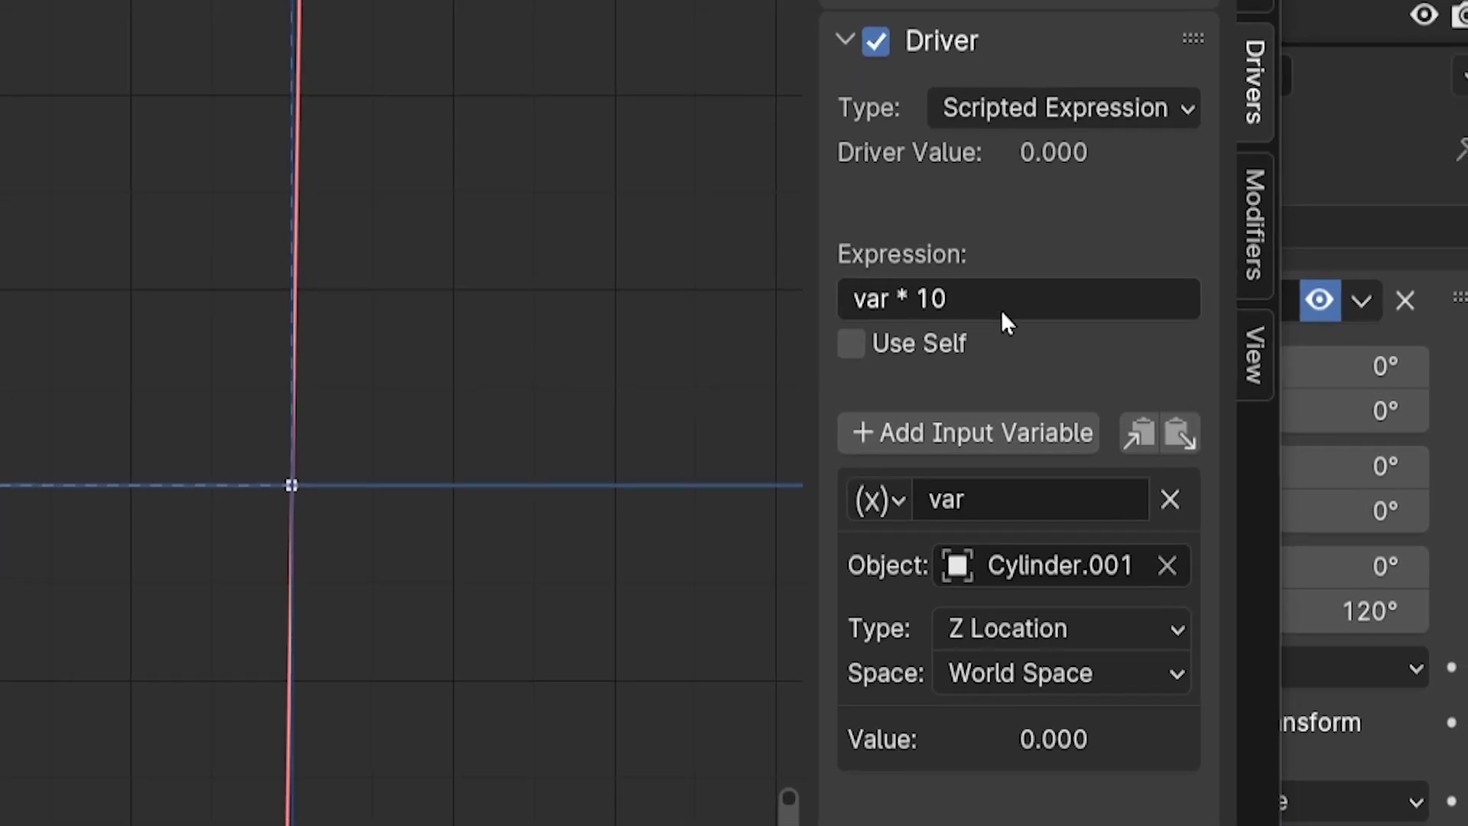
left_click(997, 305)
key("BackSpace")
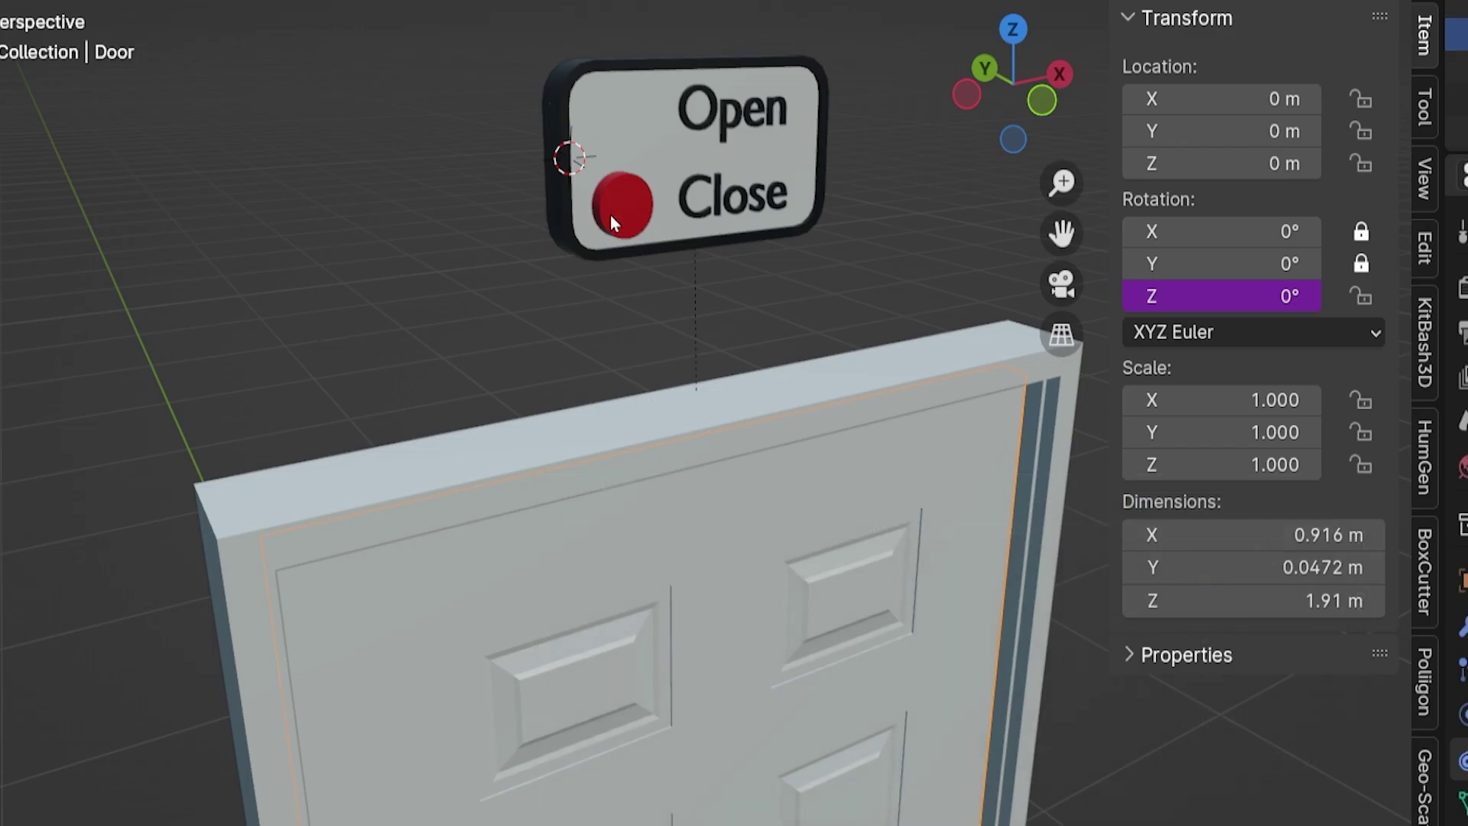
left_click(611, 218)
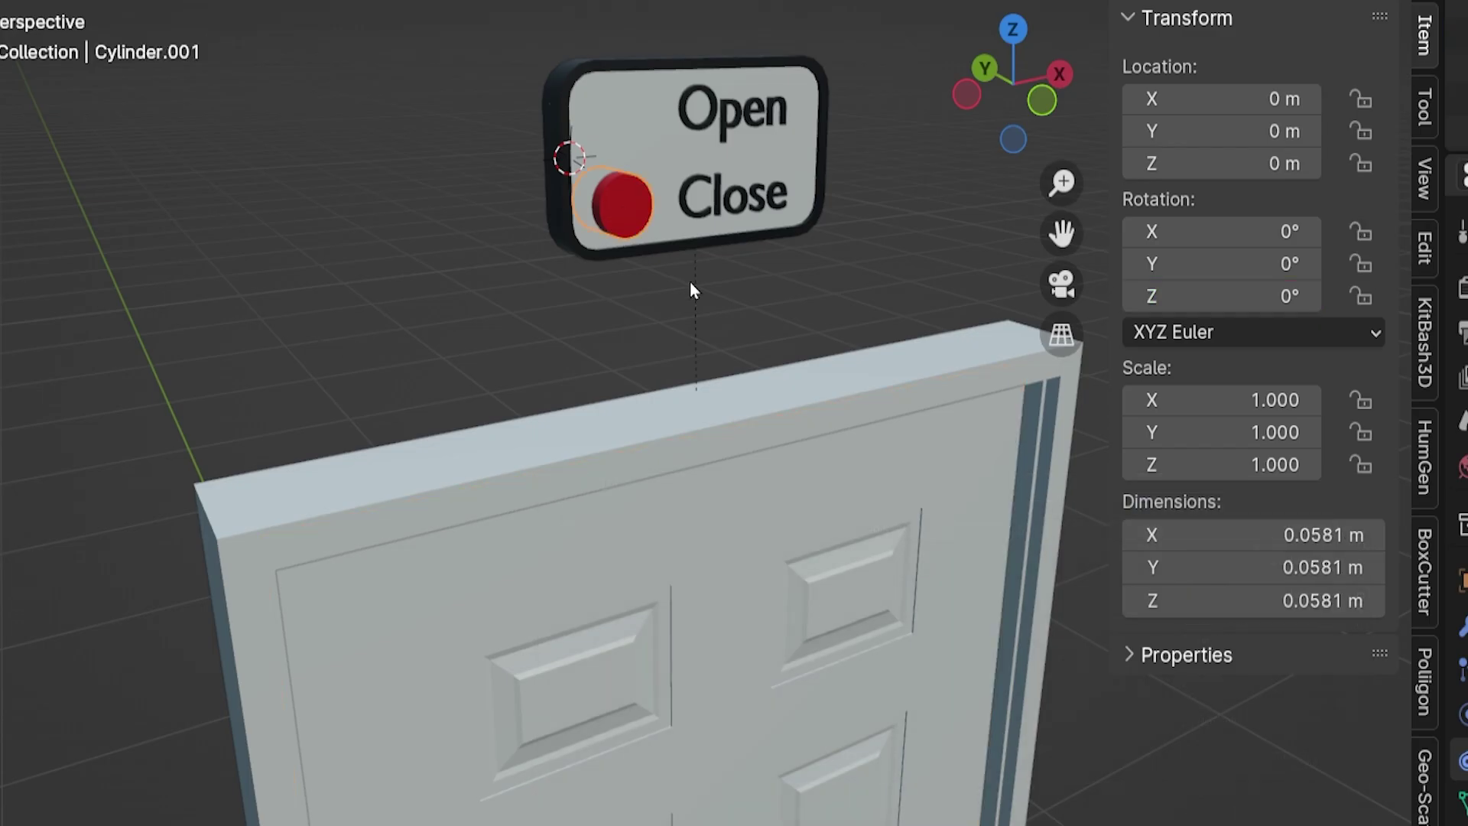
key("g")
key("z")
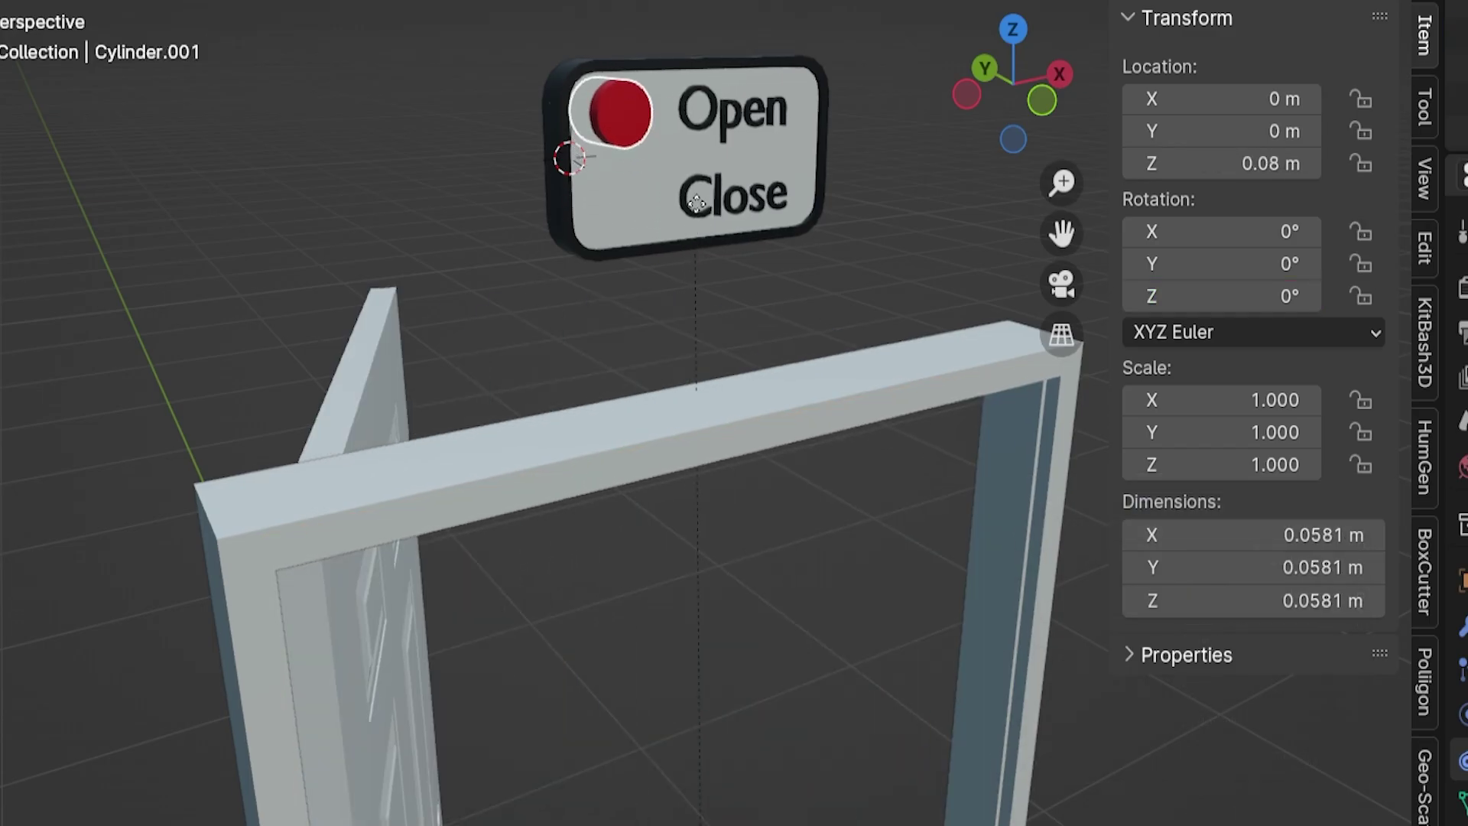
mouse_move(686, 273)
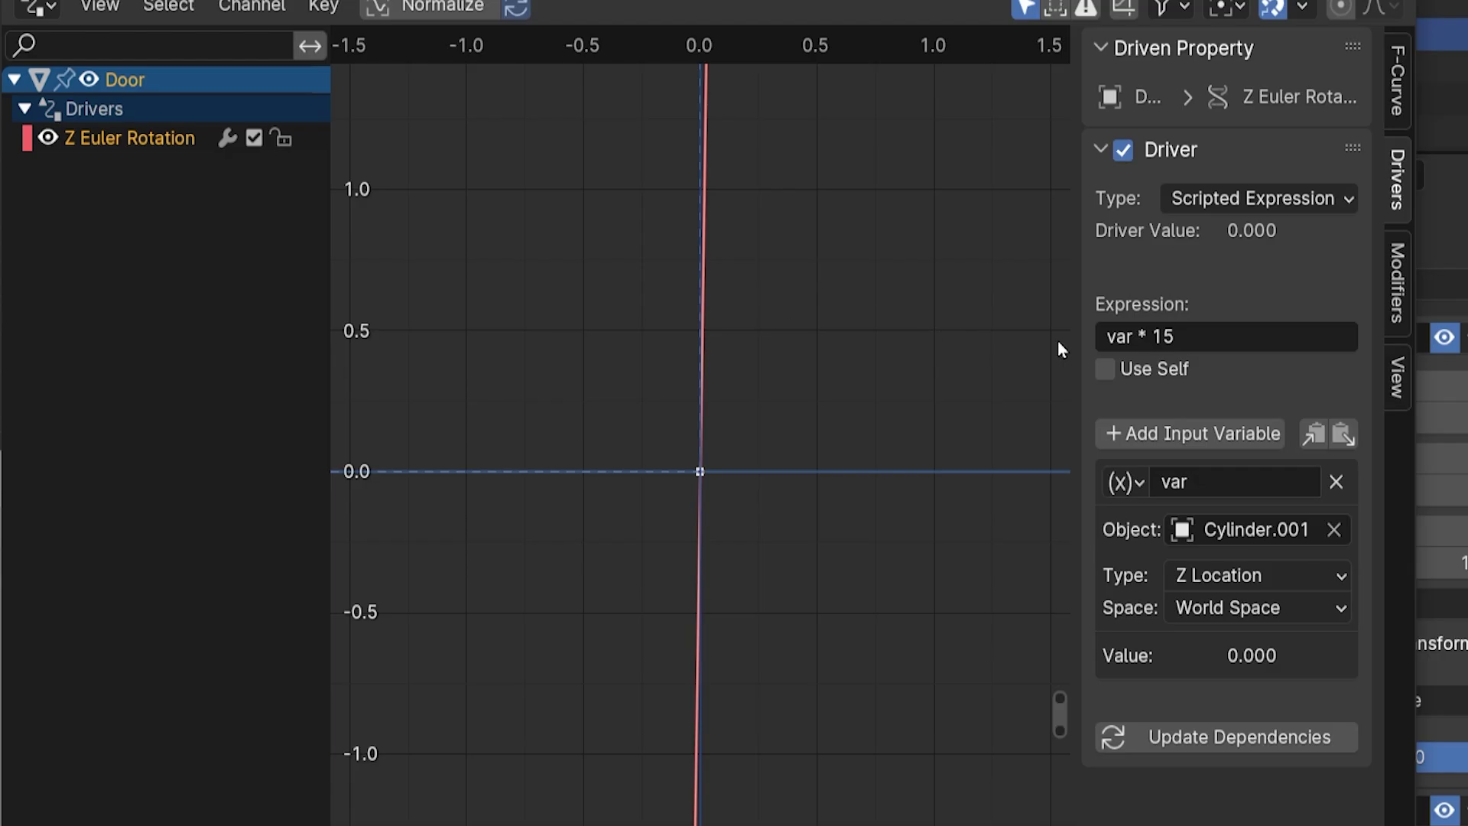
left_click(1196, 334)
left_click(1212, 341)
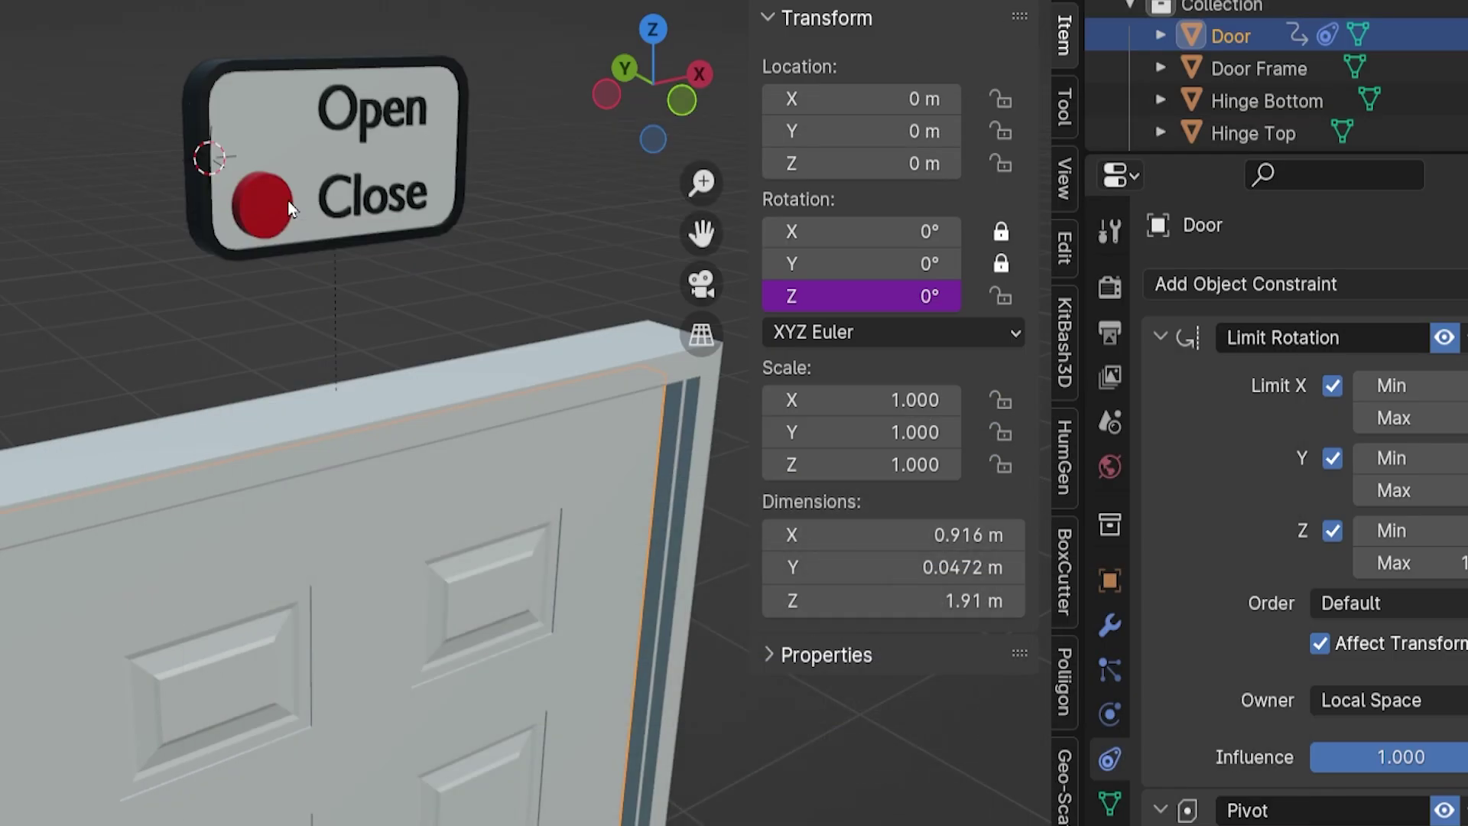
Raise the button to Open to swing the door, return it to Close, and view the whole door
left_click(281, 223)
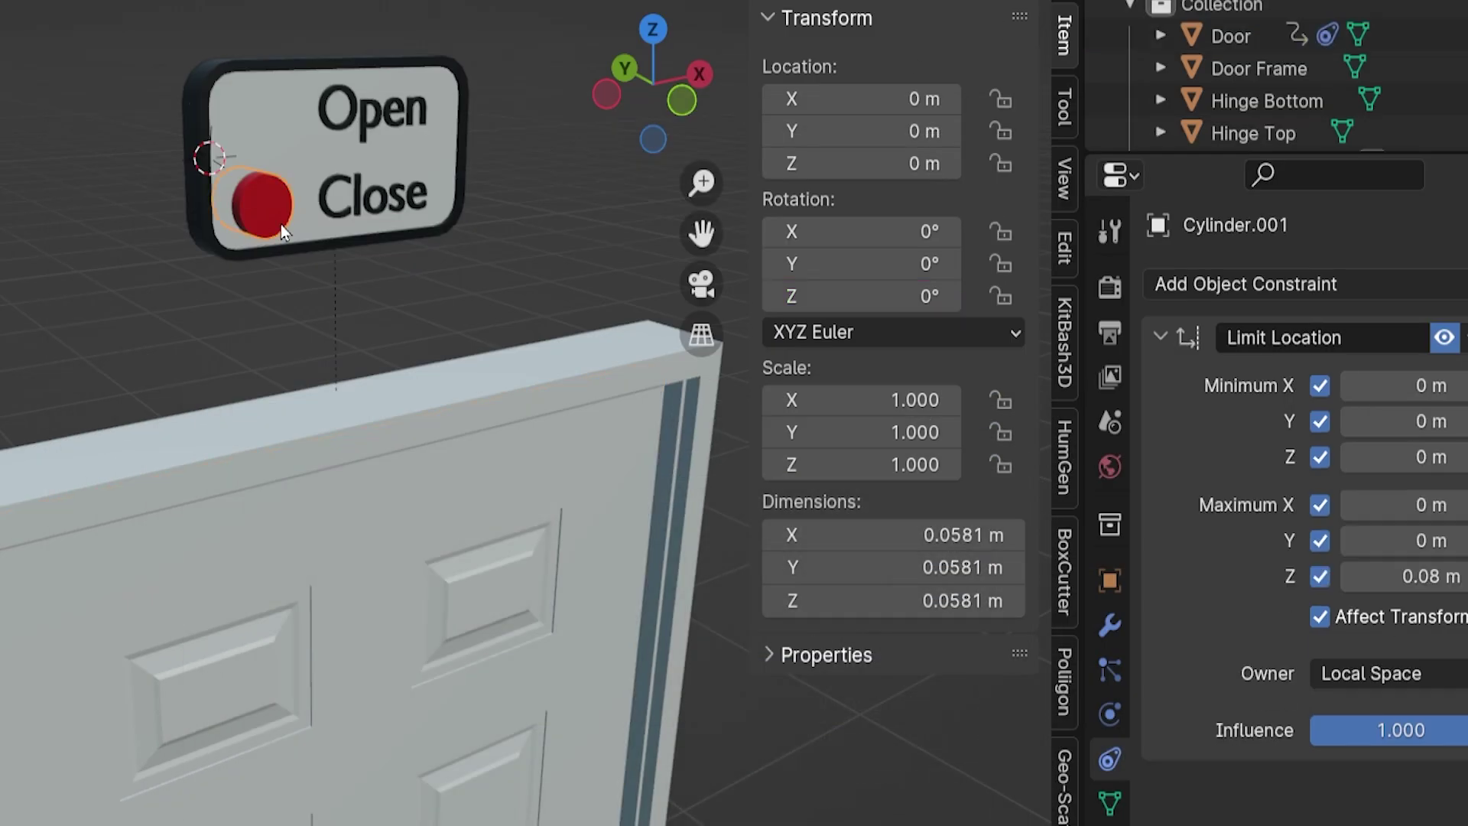
key("g")
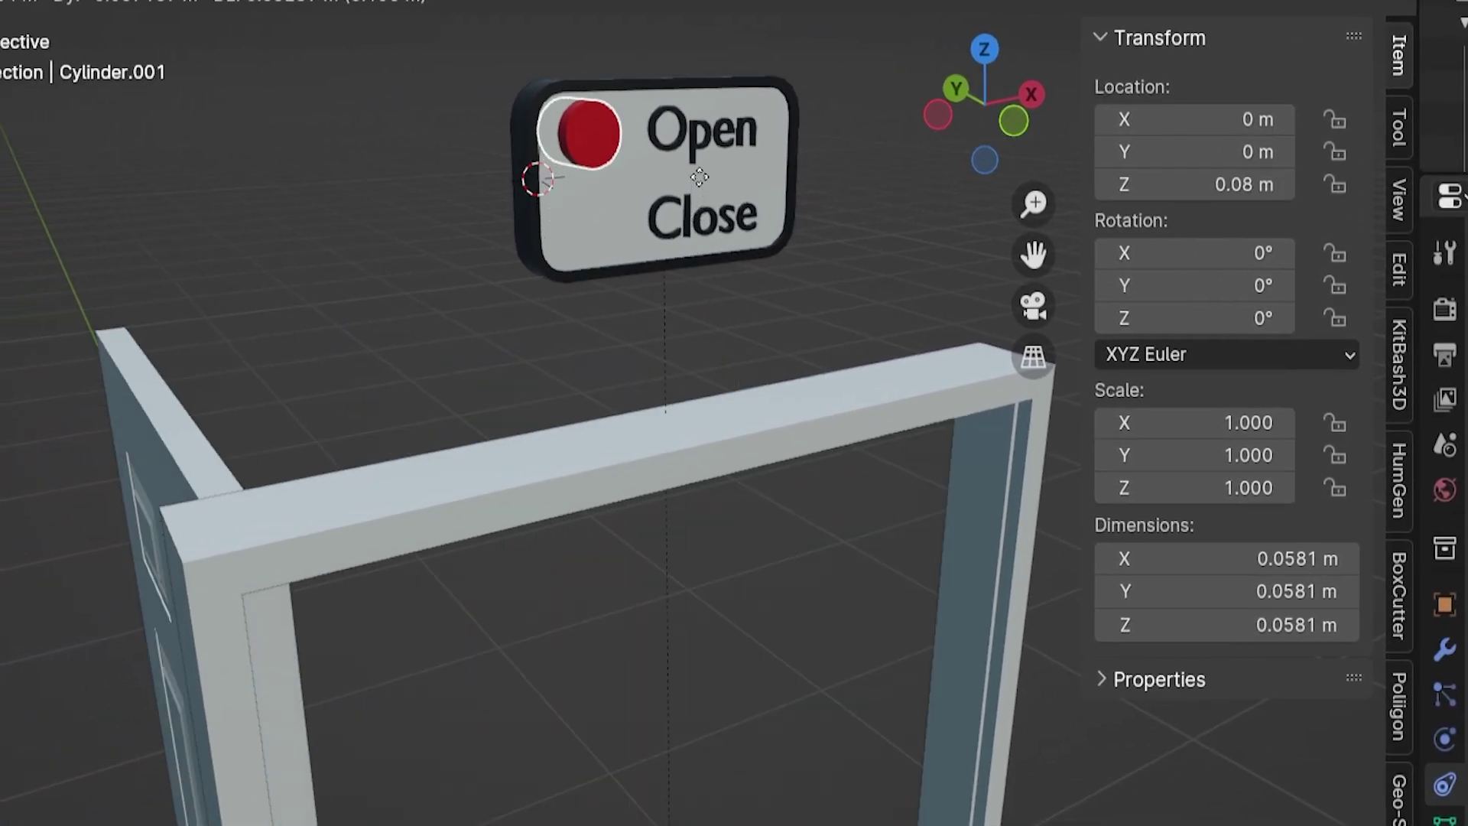
left_click(702, 261)
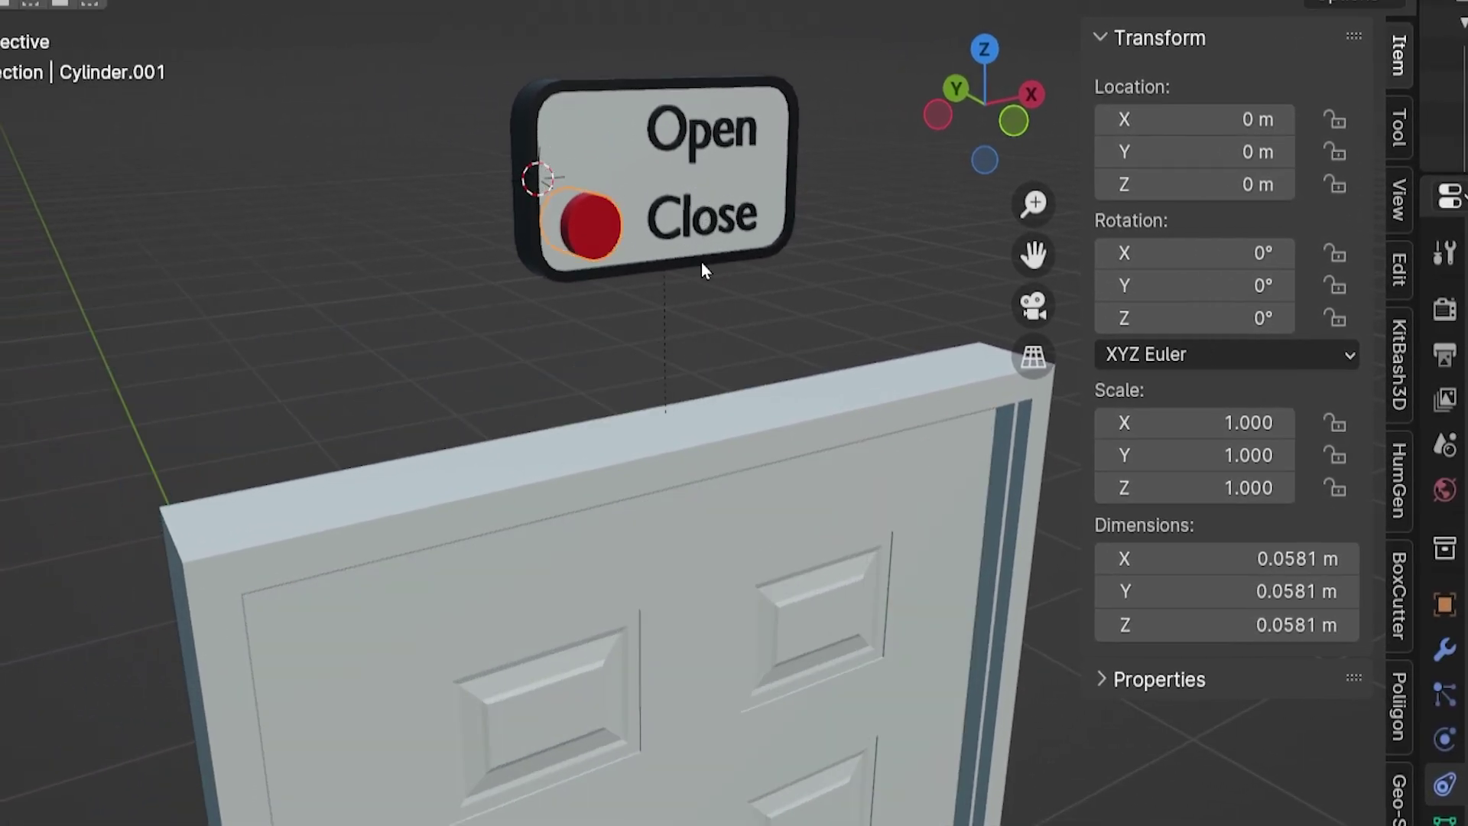
middle_click_drag(658, 402, 478, 364)
scroll(480, 364, "down", 3)
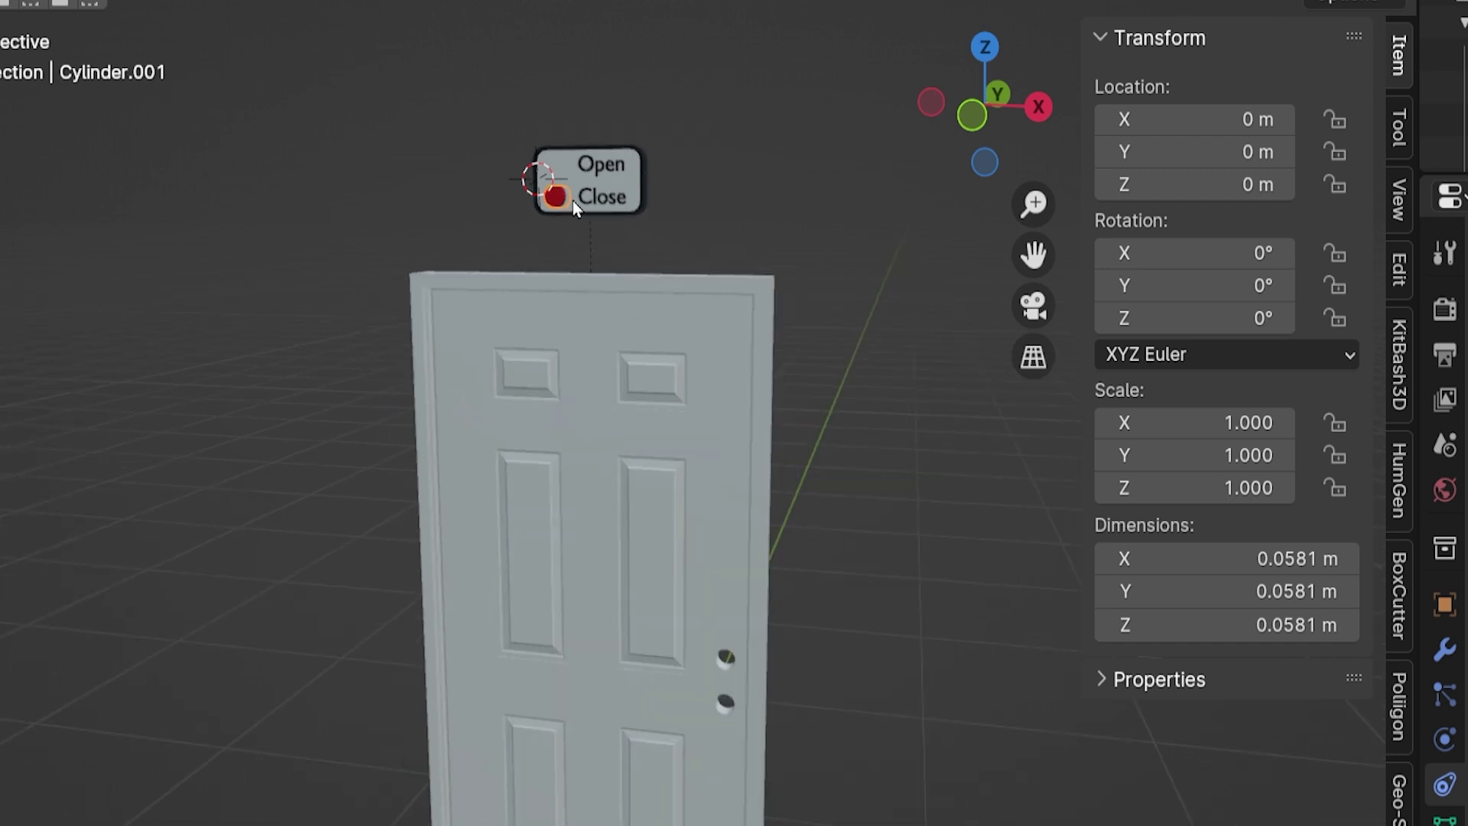
Slide the red button between Open and Close, then apply its location with Ctrl+A
key("g")
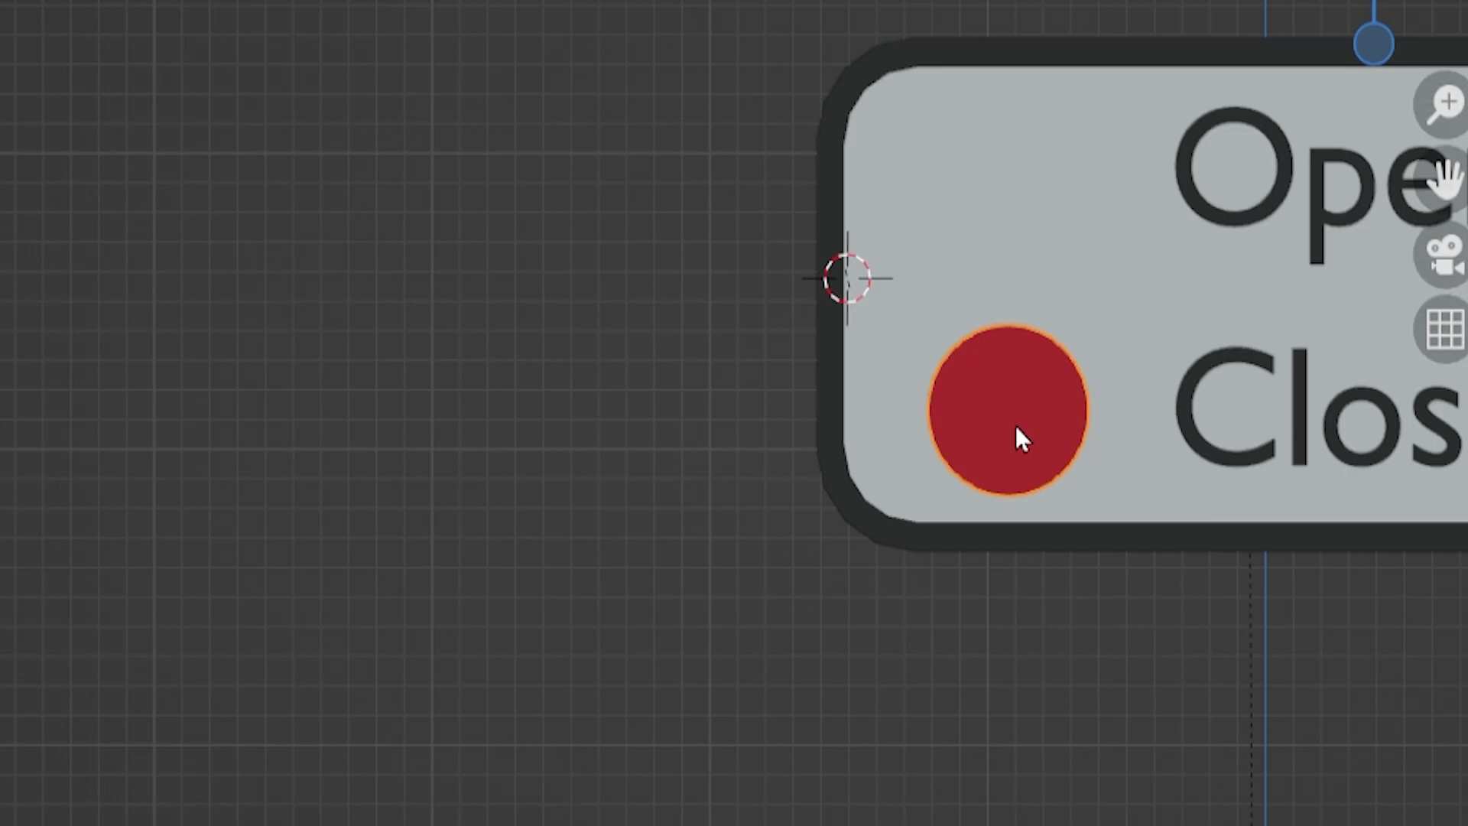
key("ctrl+a")
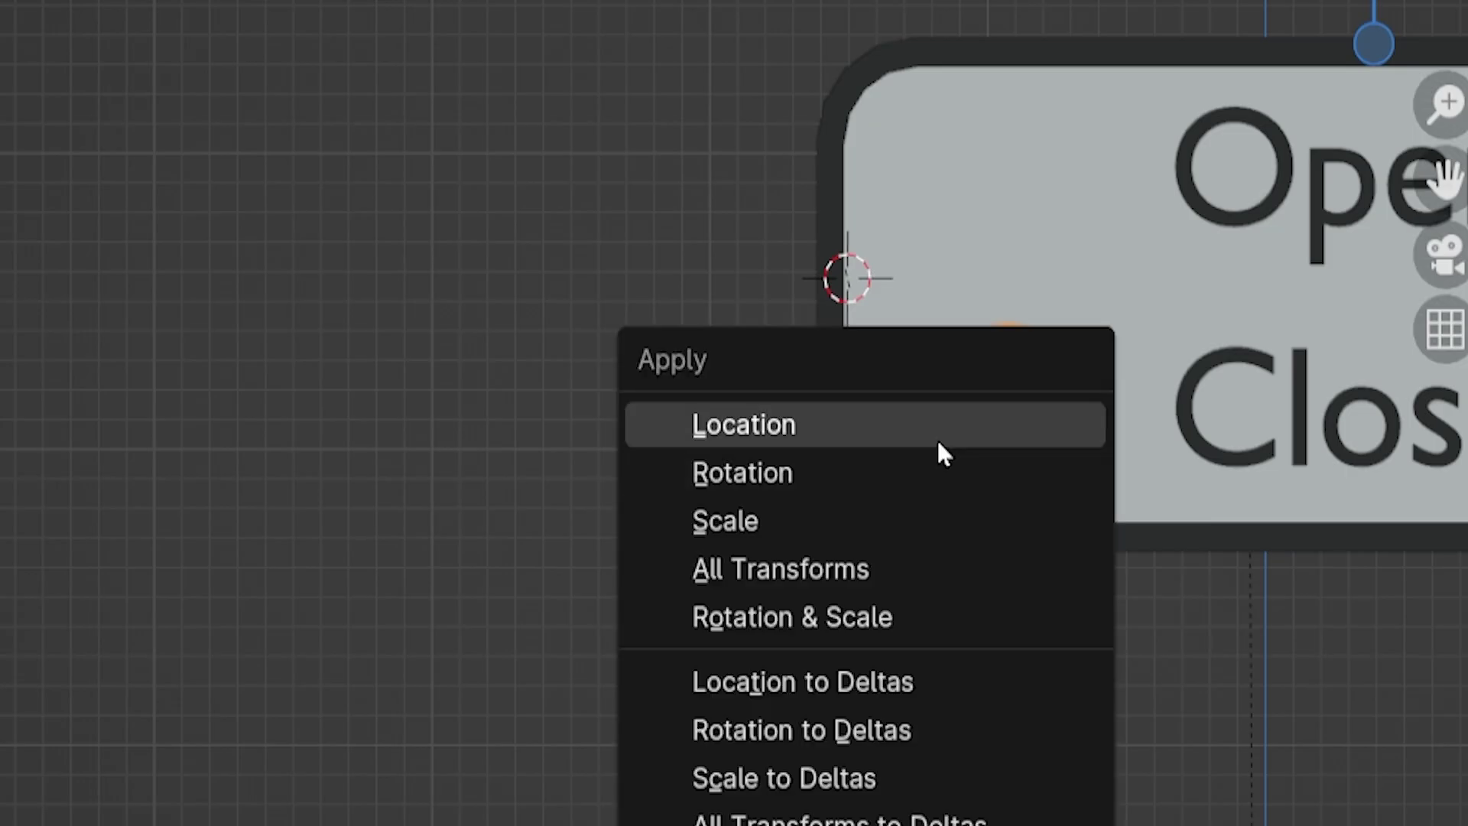
left_click(846, 420)
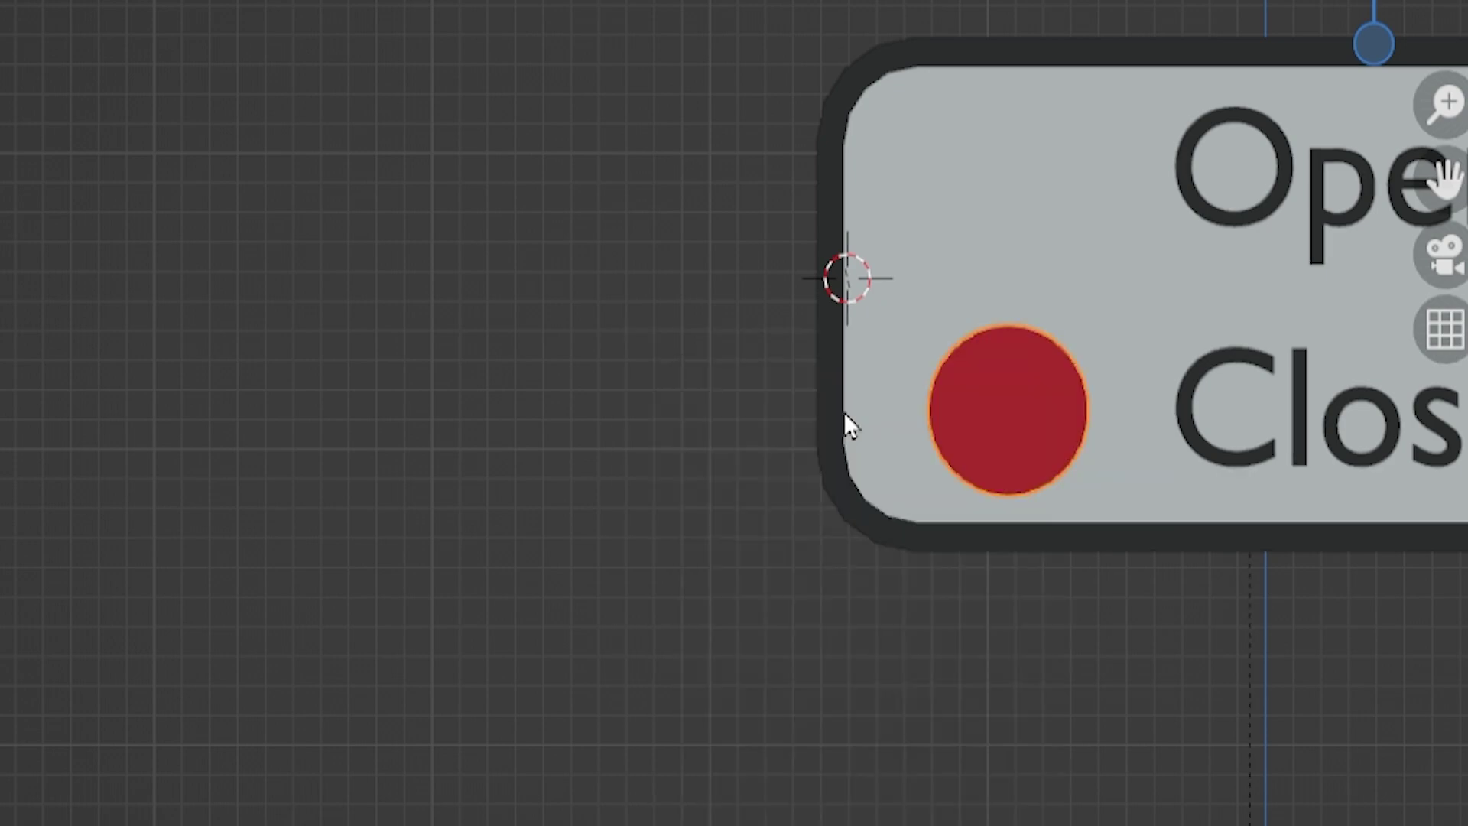